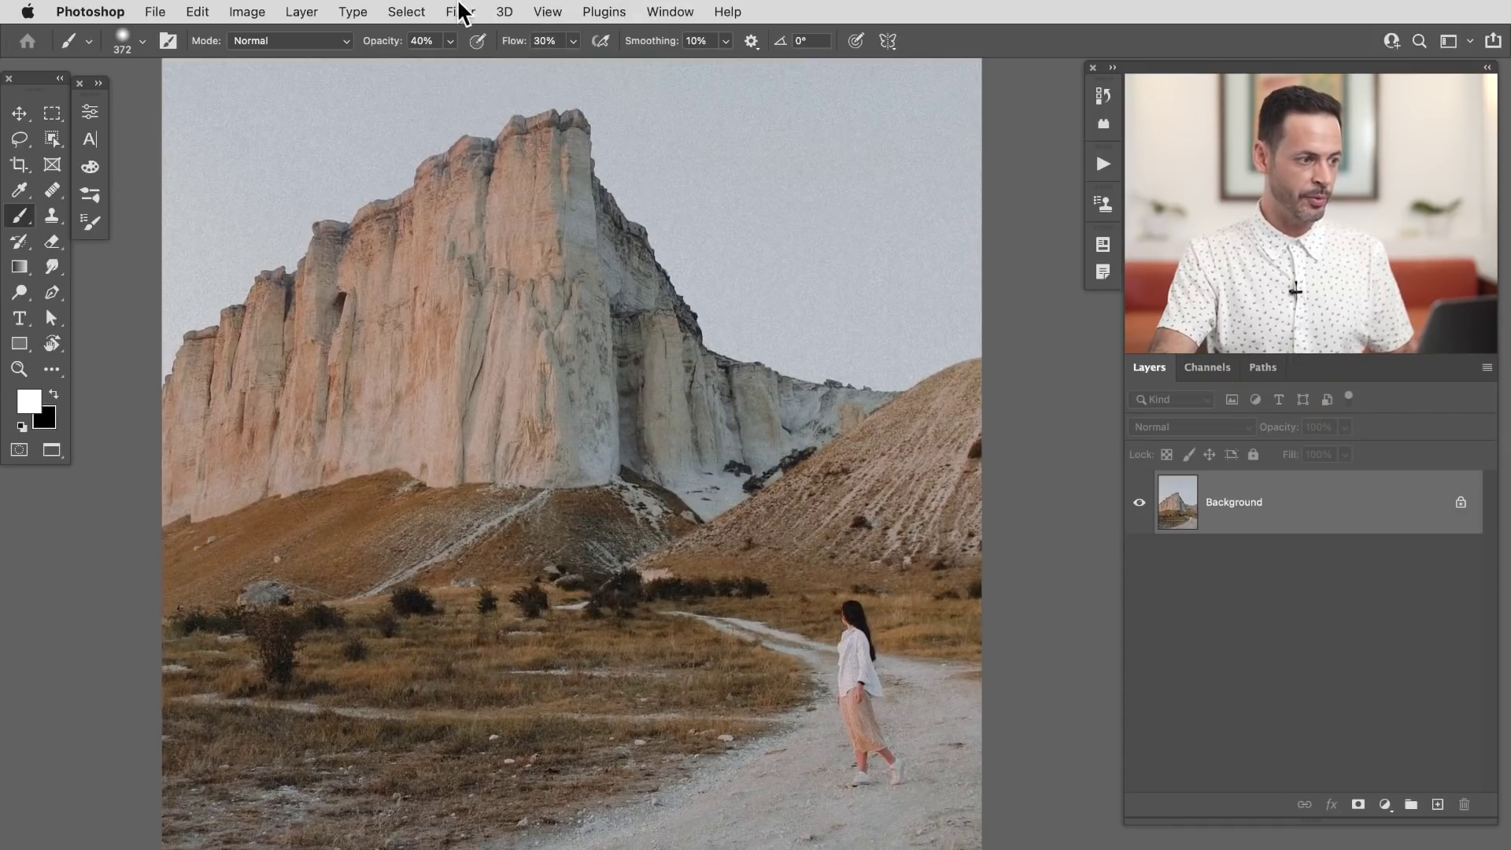
# Step: Enable the Landscape Mixer neural filter on the Background photo and apply the snowy blue mountain preset
pyautogui.click(461, 12)
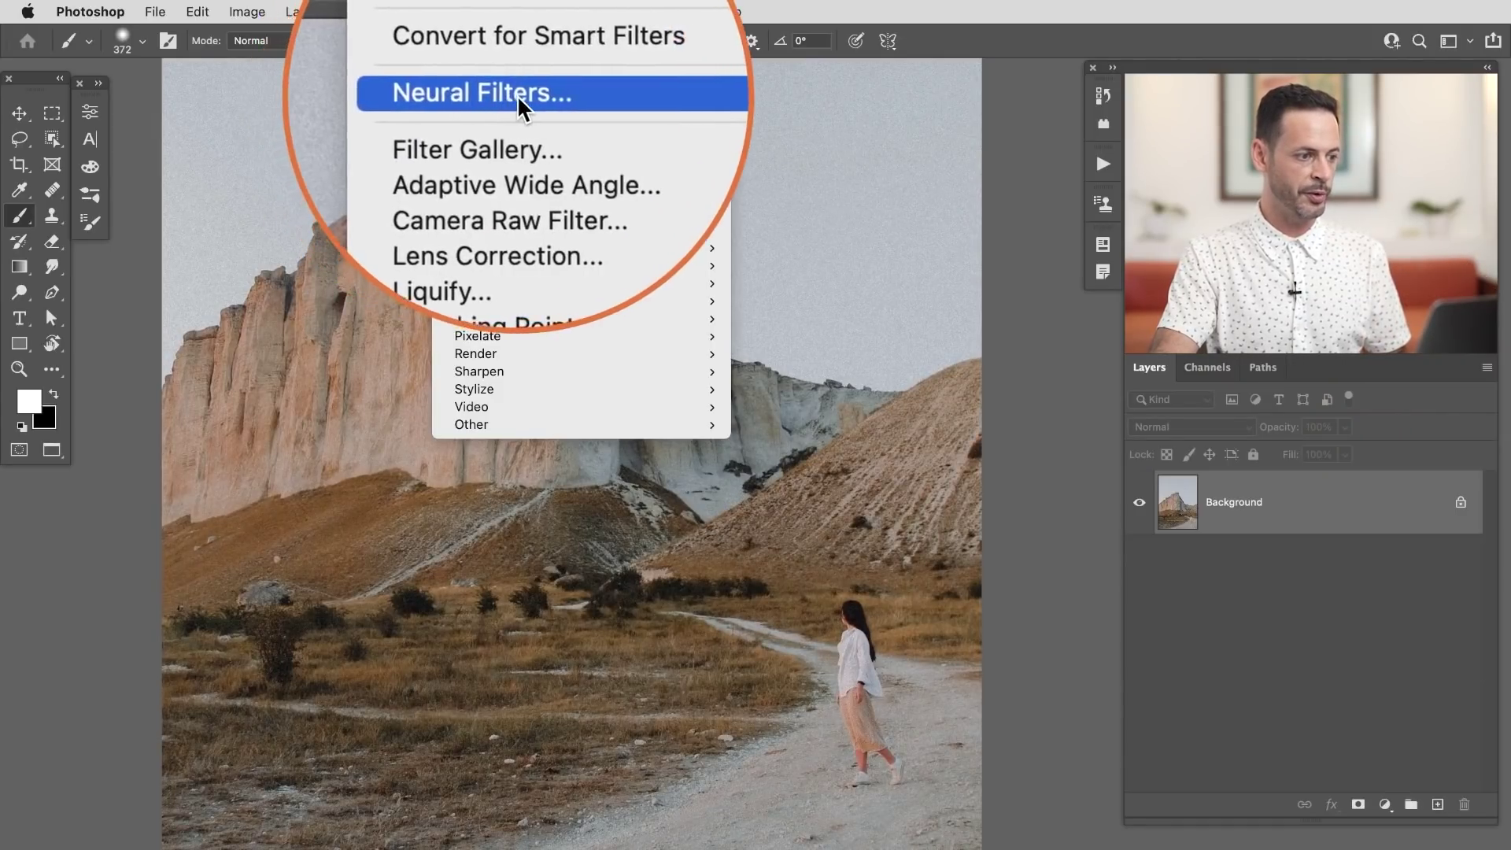
pyautogui.click(517, 114)
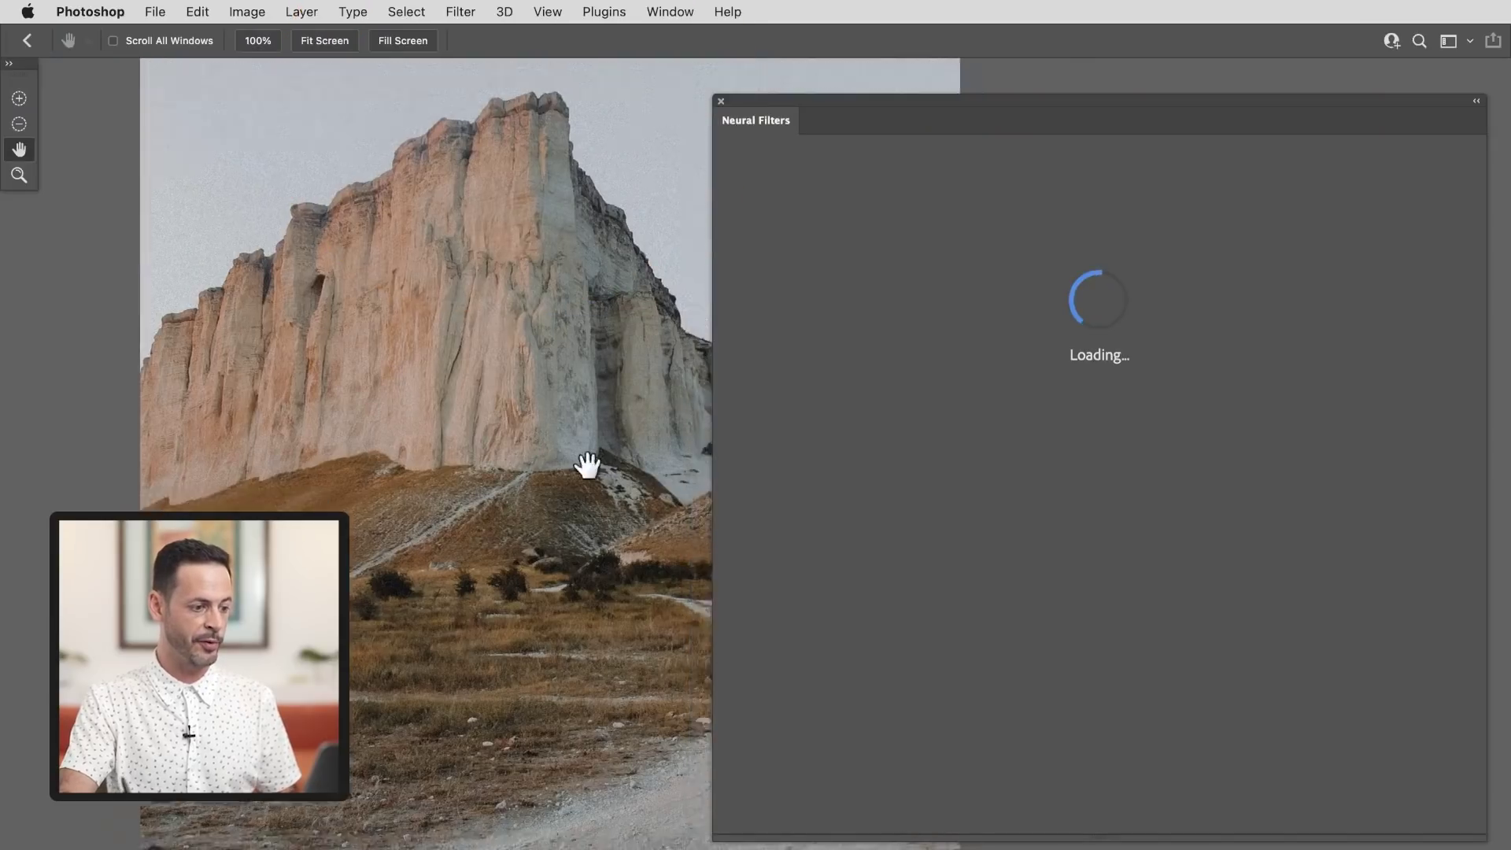
pyautogui.moveTo(587, 465); pyautogui.dragTo(403, 445)
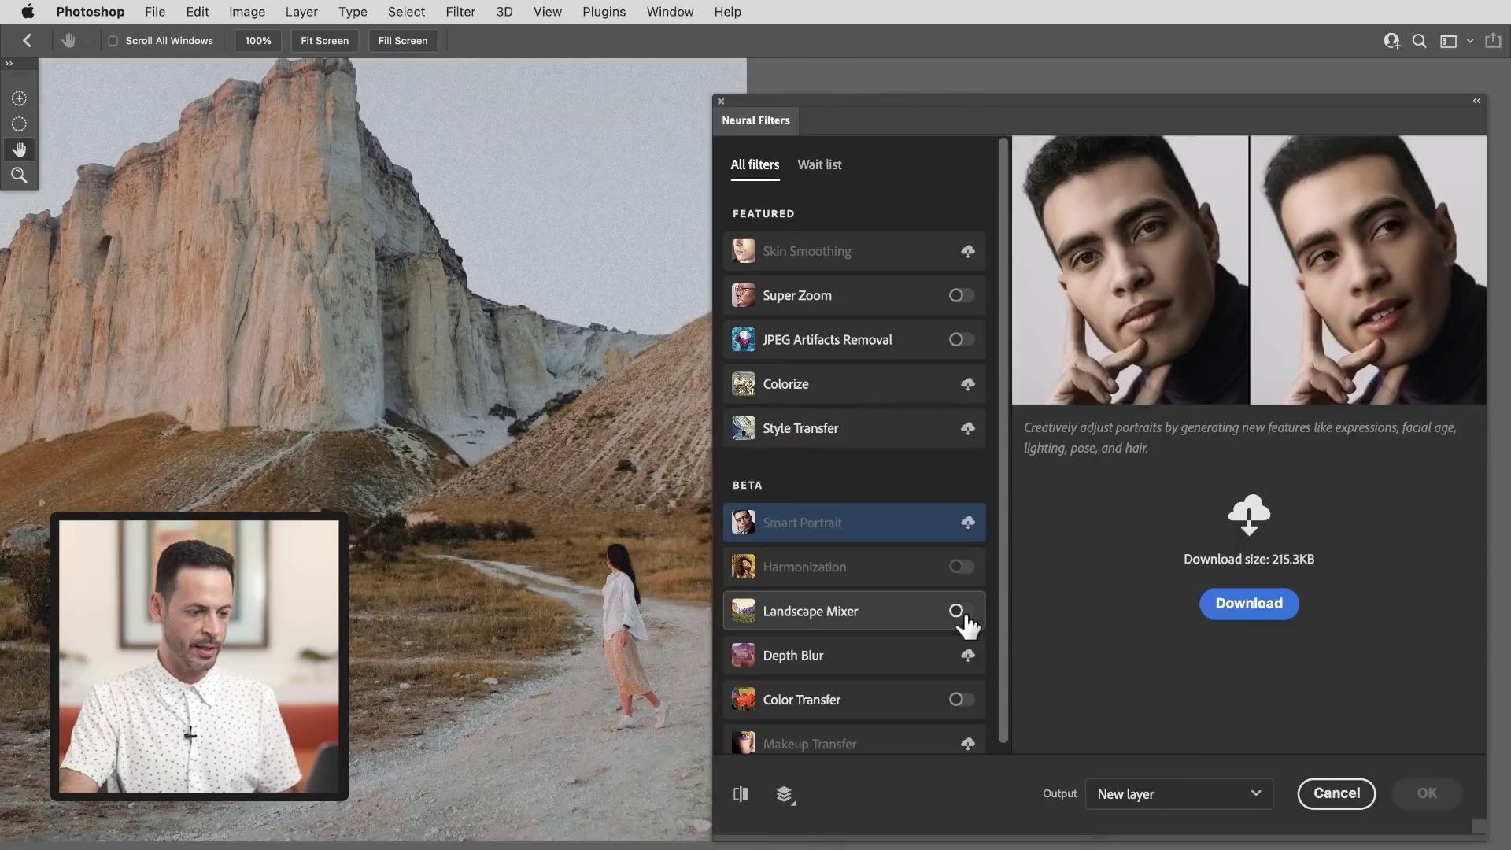
pyautogui.click(962, 613)
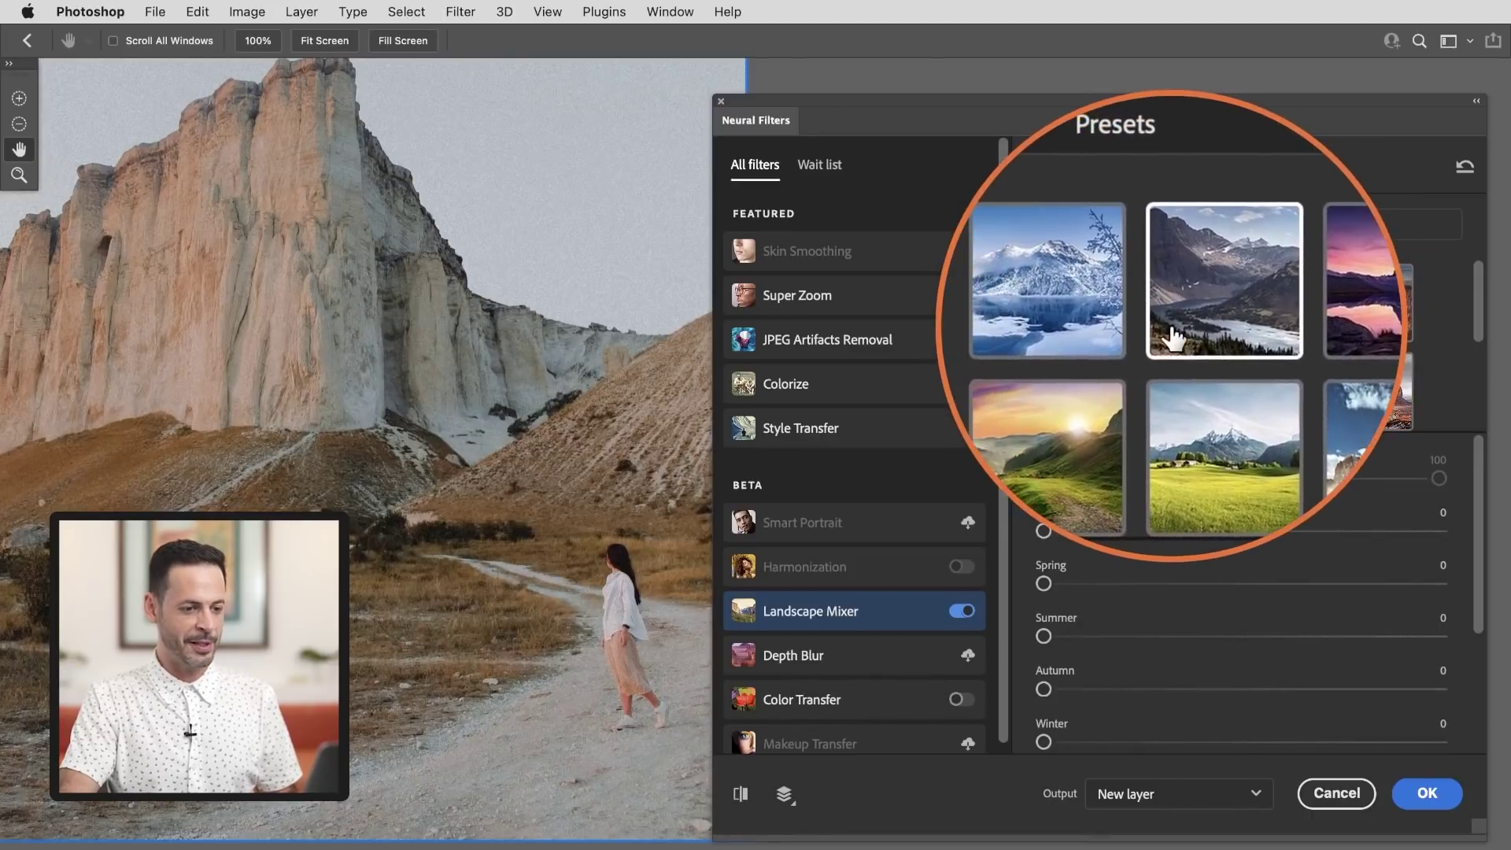
pyautogui.click(1117, 318)
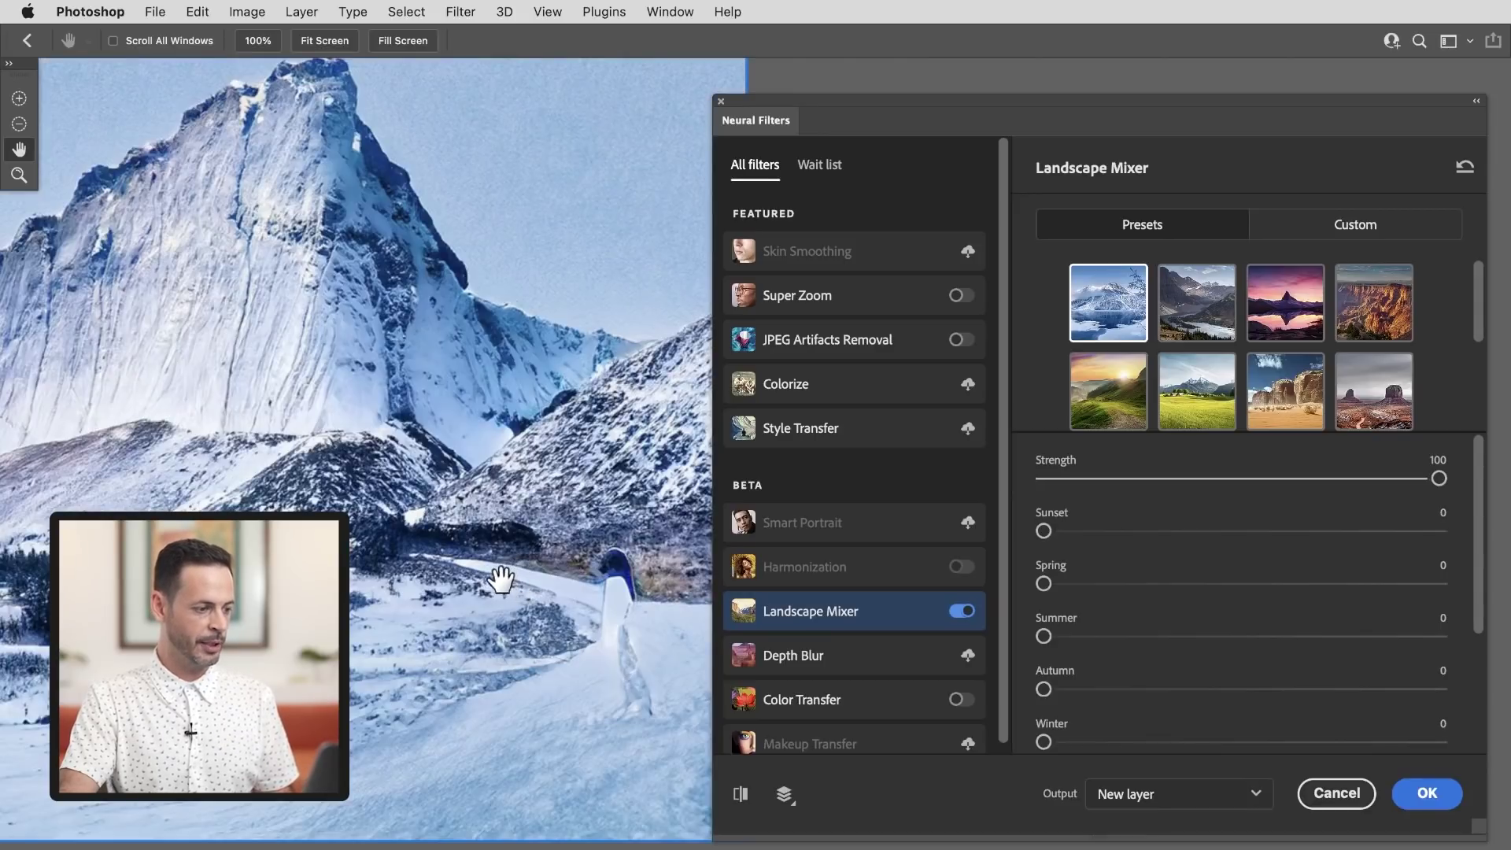
# Step: Examine the snowy and green meadow preset previews up close, checking the mountain, the ground and the woman
pyautogui.moveTo(447, 562); pyautogui.dragTo(572, 587)
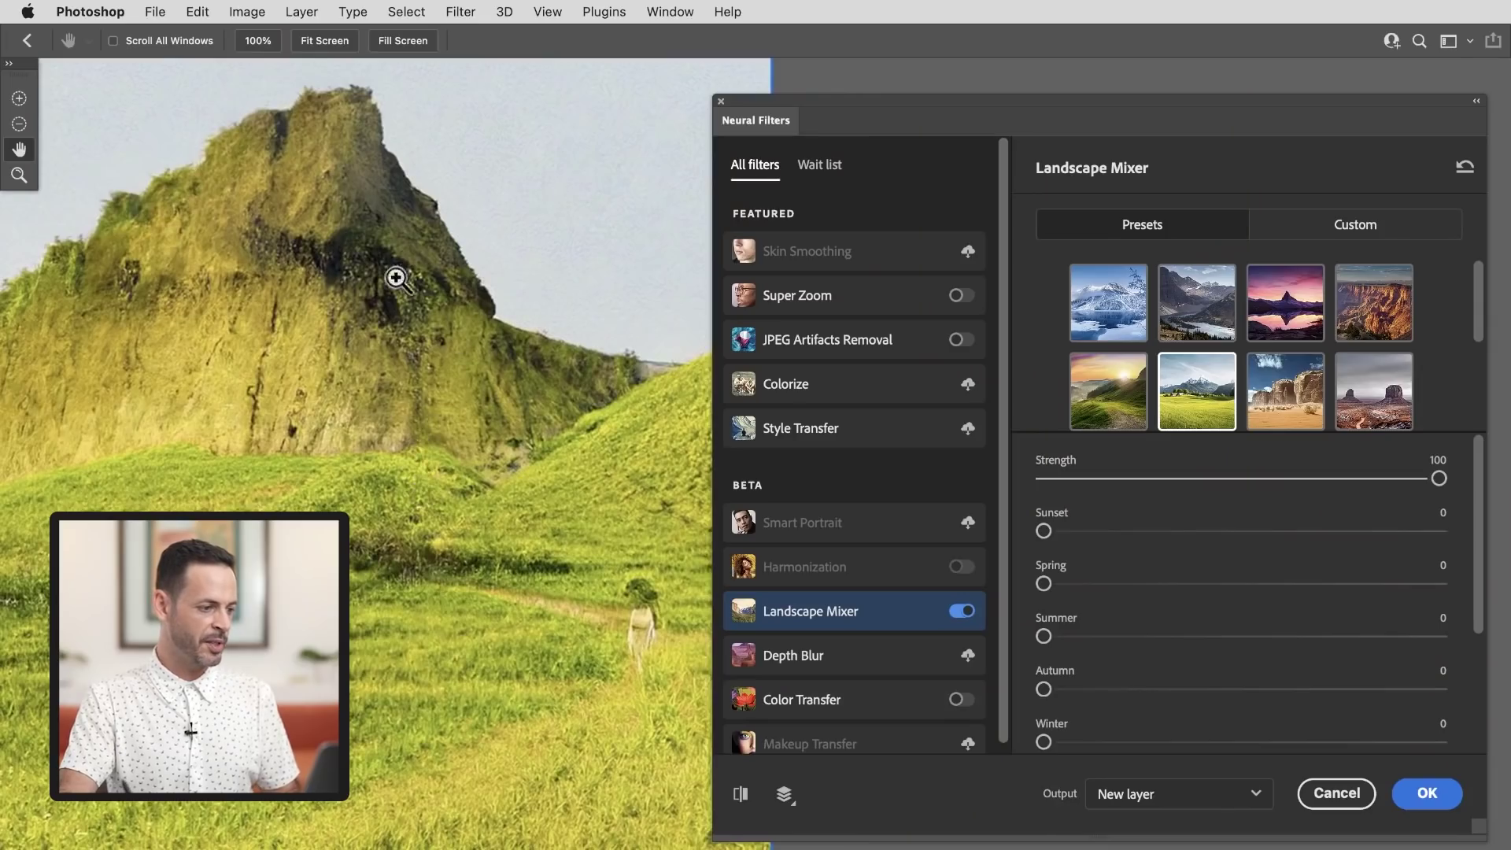
pyautogui.moveTo(432, 284); pyautogui.dragTo(488, 266)
pyautogui.moveTo(365, 287); pyautogui.dragTo(541, 494)
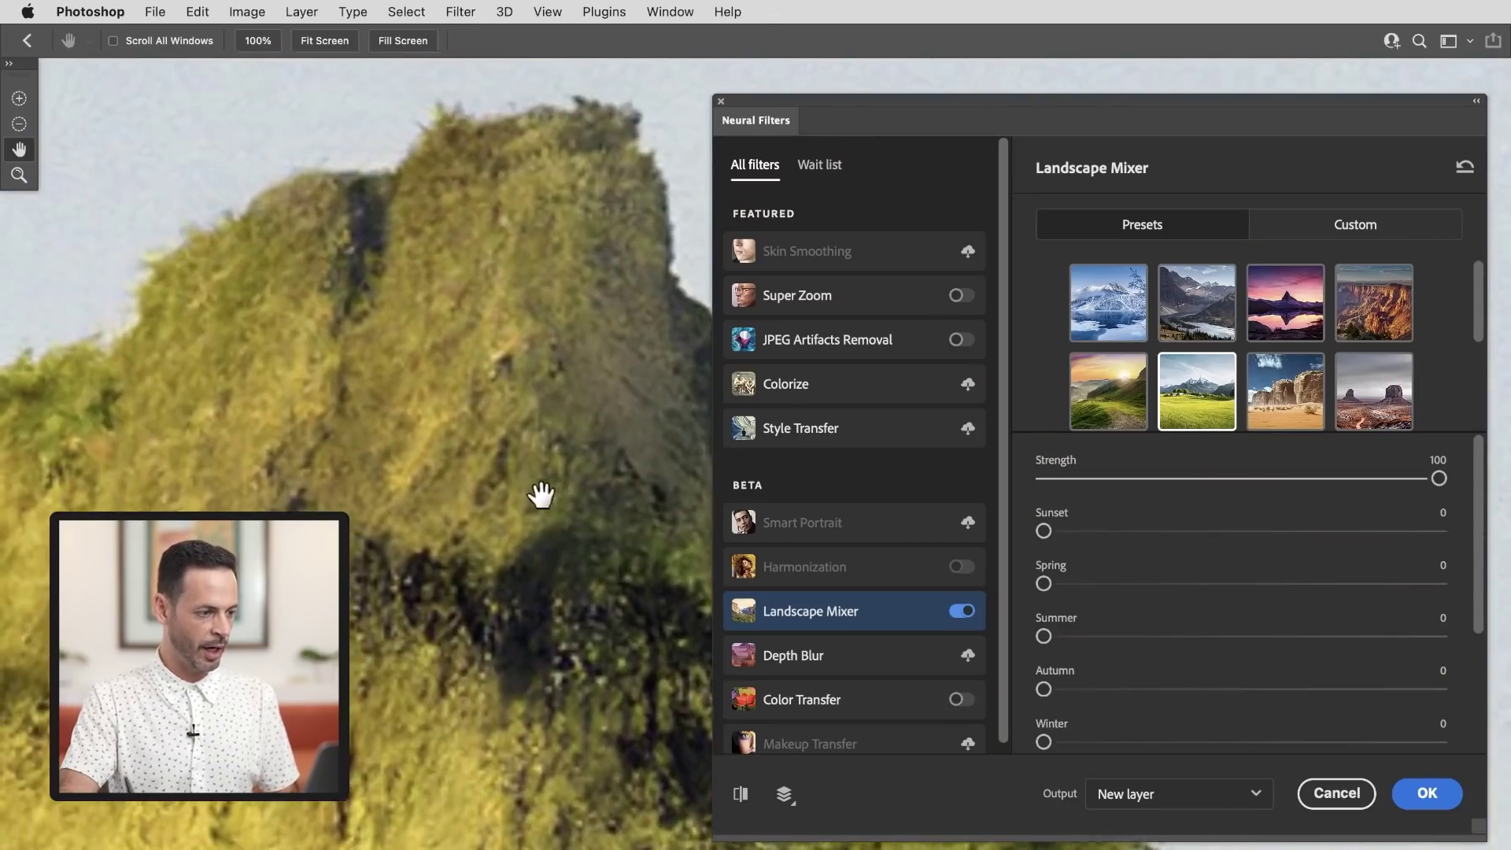
pyautogui.moveTo(539, 692); pyautogui.dragTo(496, 409)
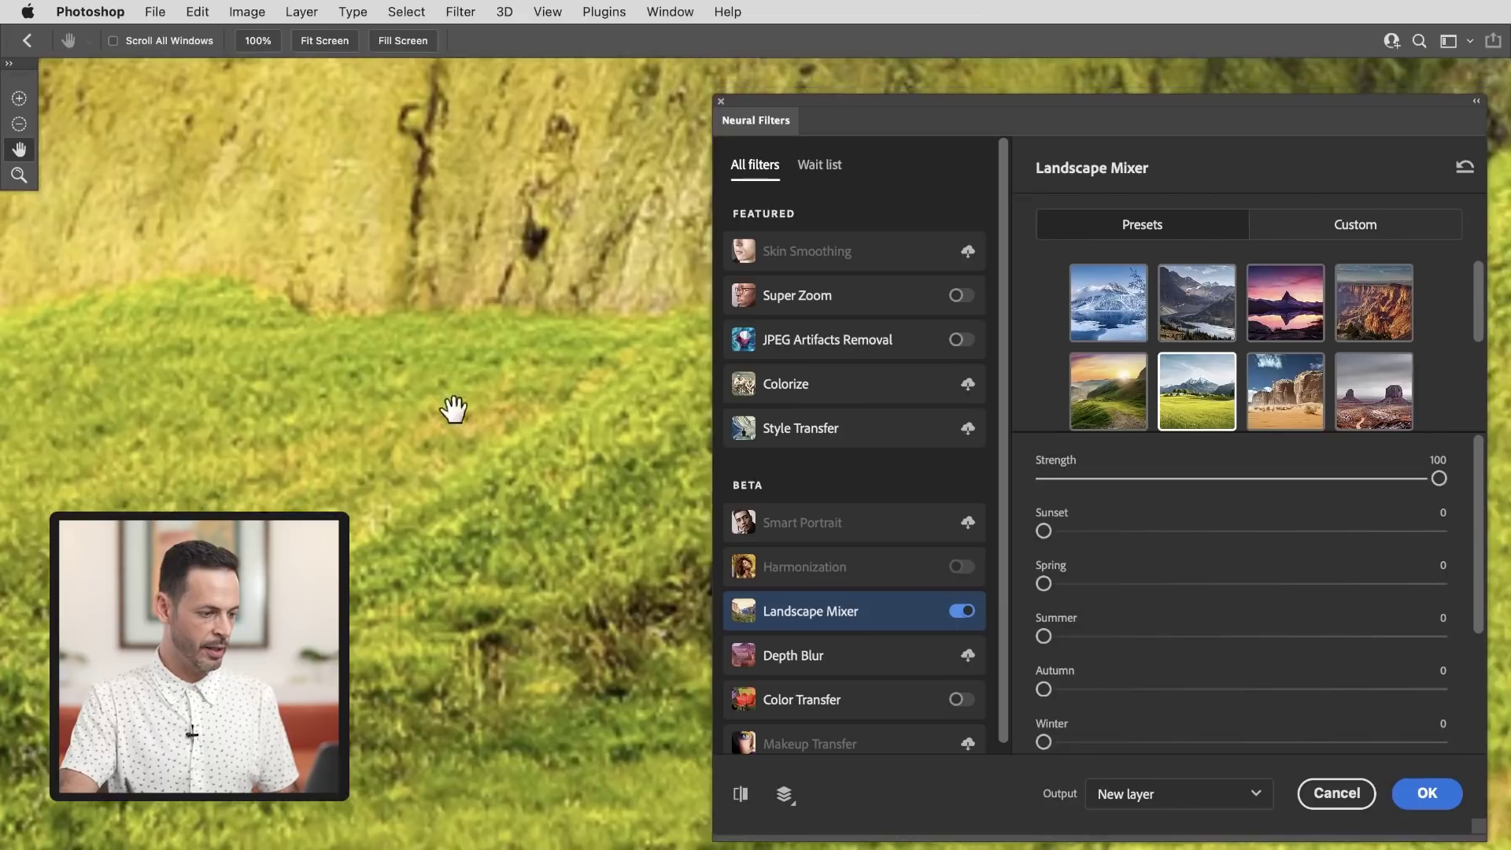
pyautogui.moveTo(529, 559); pyautogui.dragTo(352, 592)
pyautogui.scroll(-1, 469, 563)
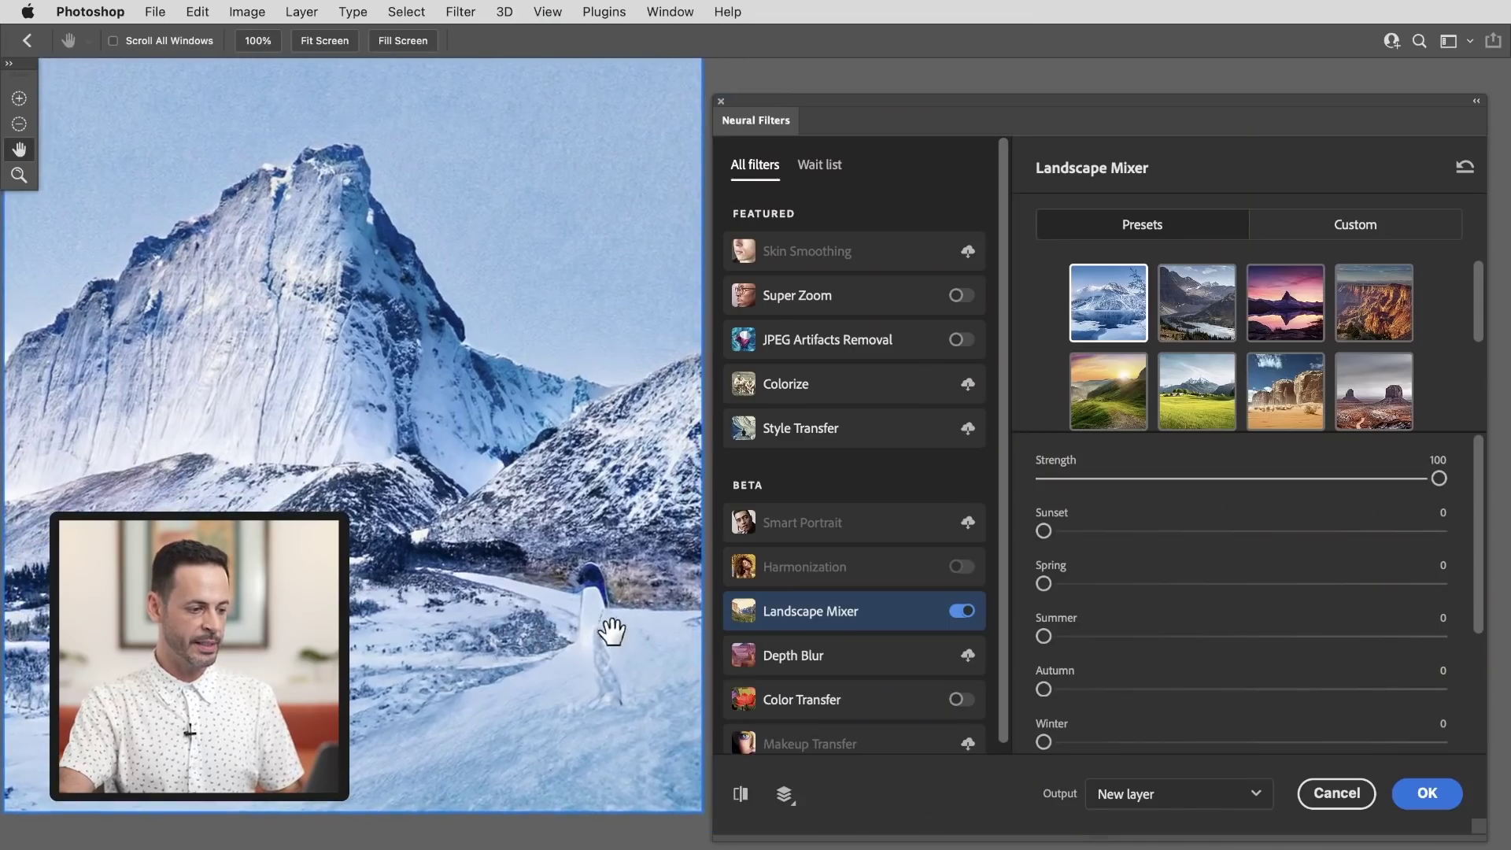
pyautogui.moveTo(612, 632); pyautogui.dragTo(681, 551)
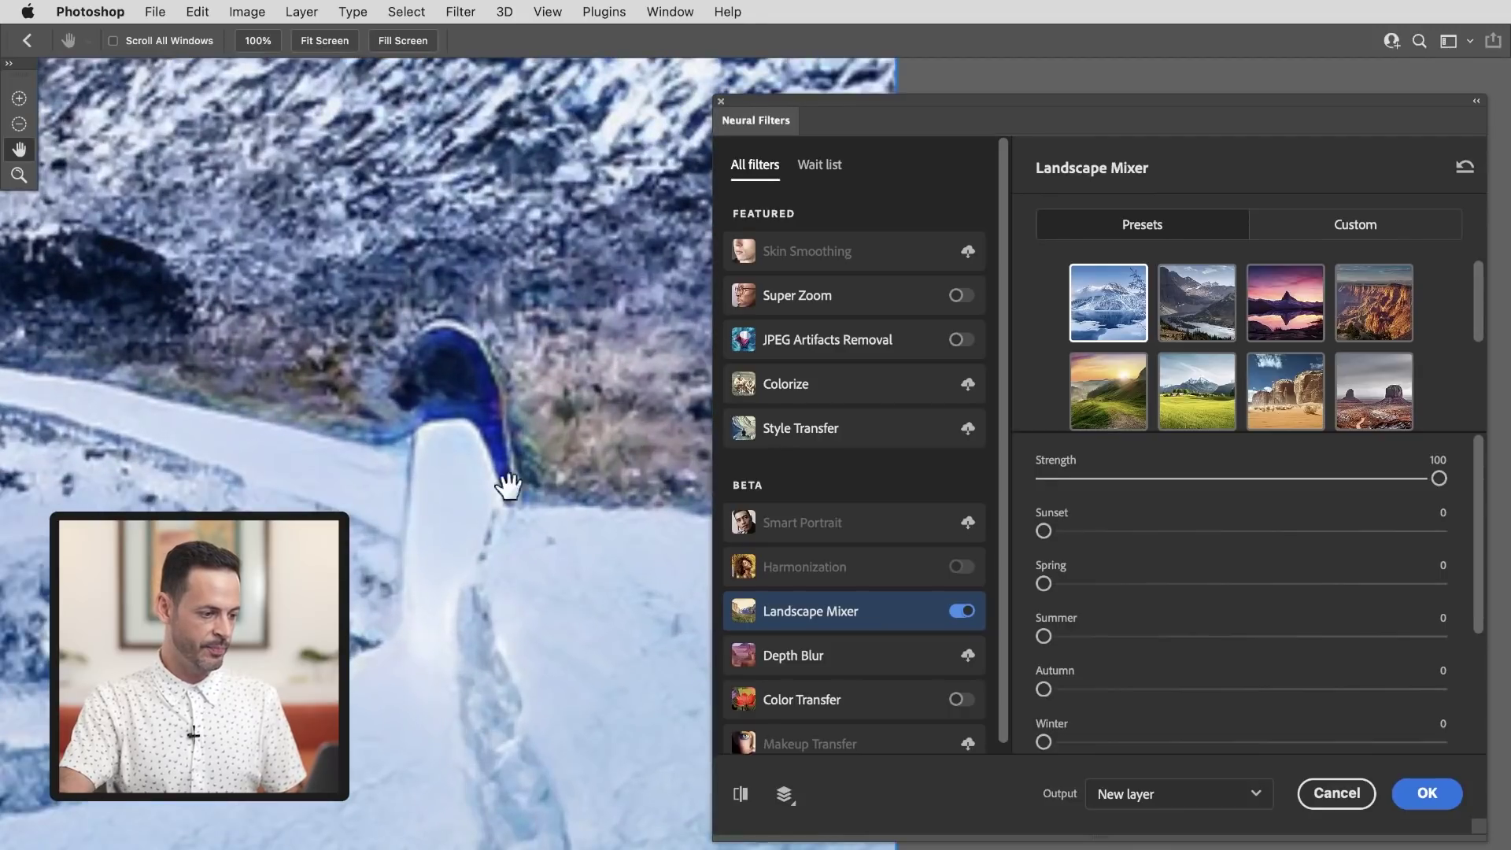
pyautogui.scroll(2, 519, 512)
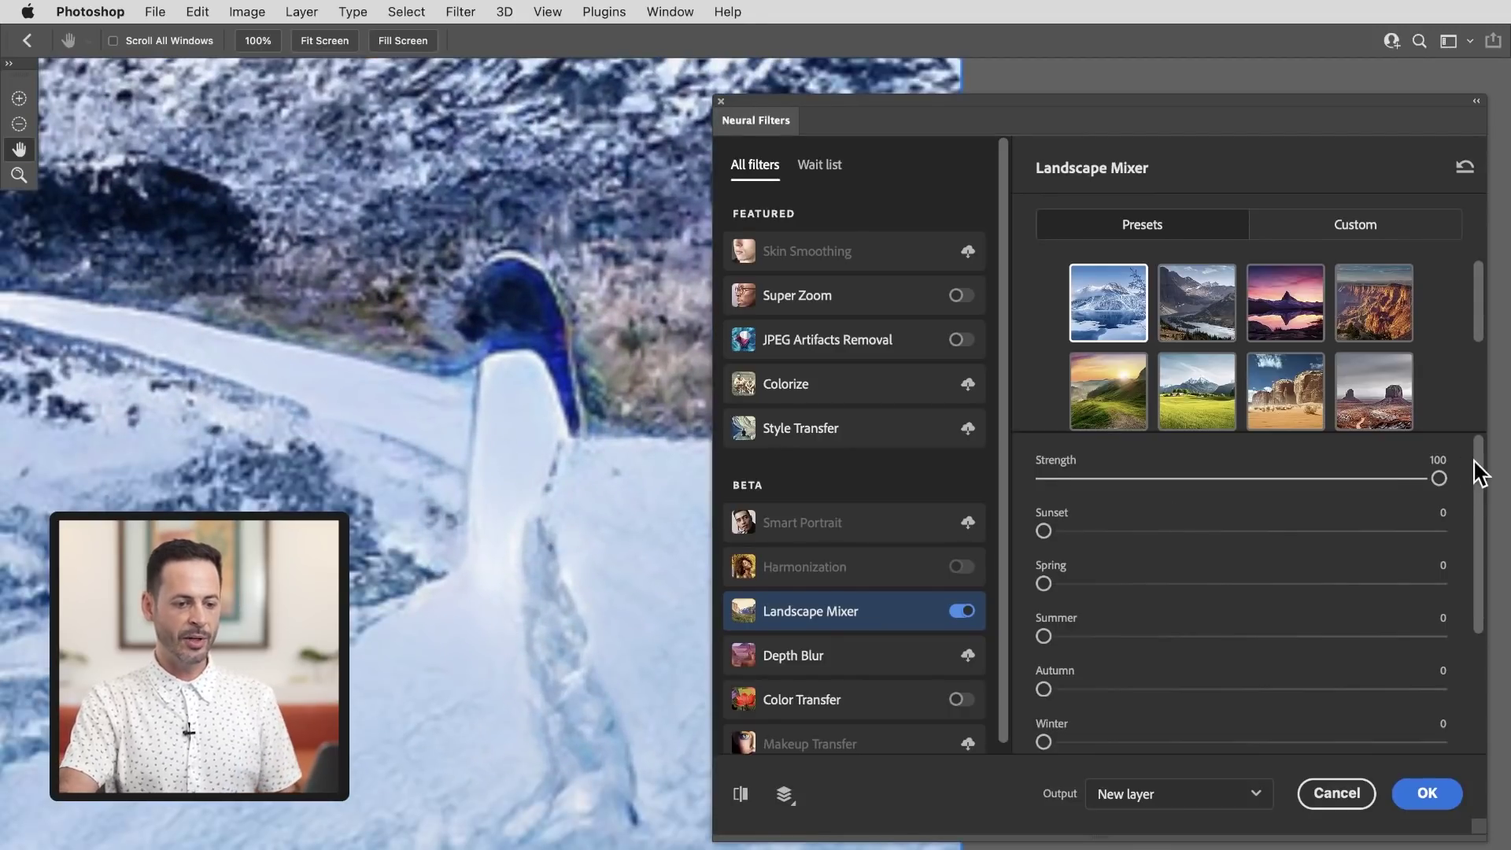
# Step: Try Landscape Mixer's Preserve subject and Harmonize subject options on the snowy preset
pyautogui.scroll(-5, 1476, 520)
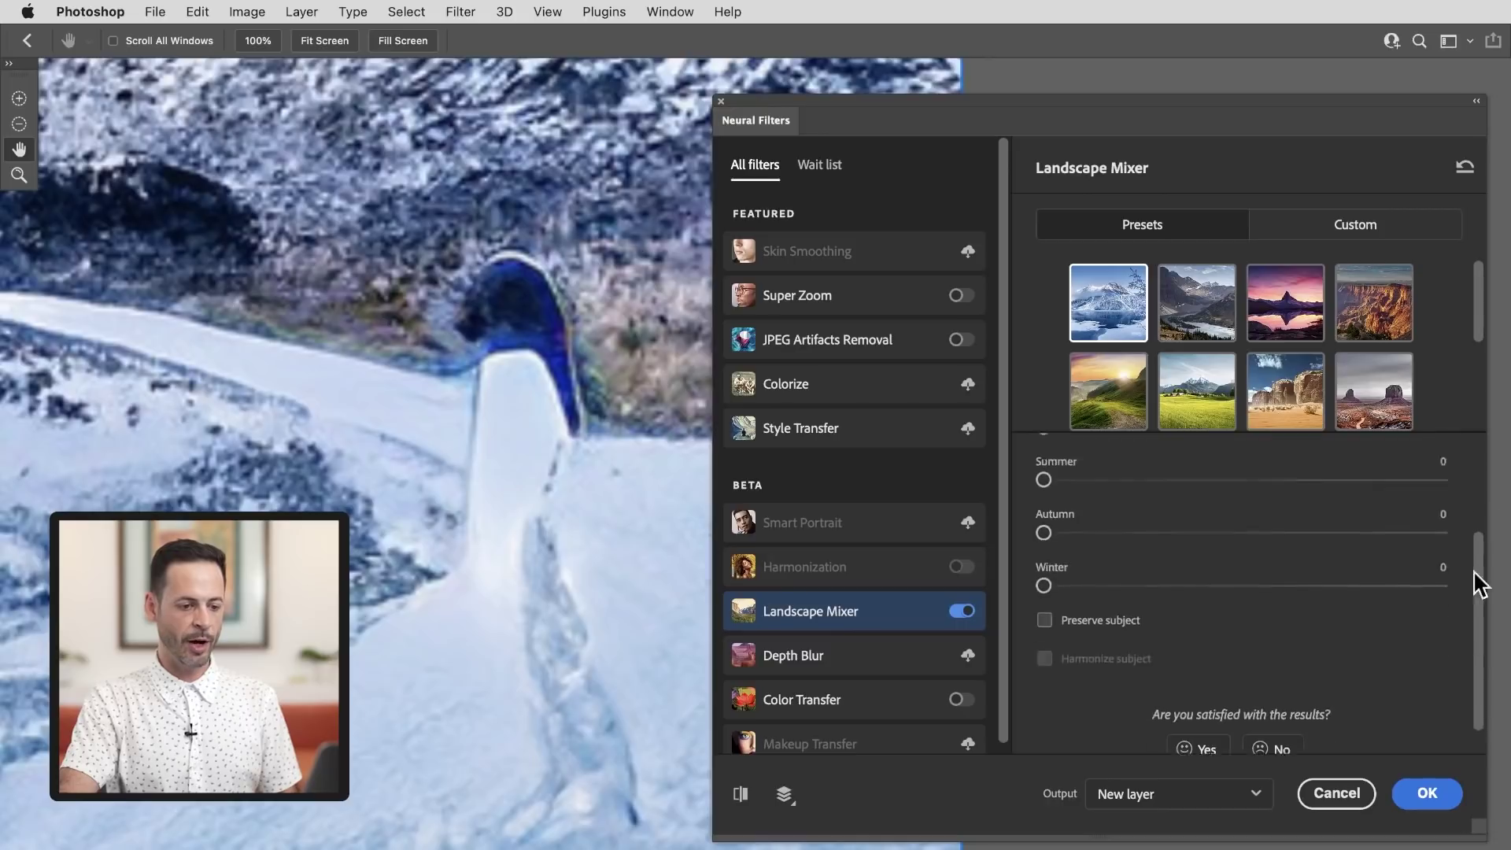
pyautogui.click(1052, 590)
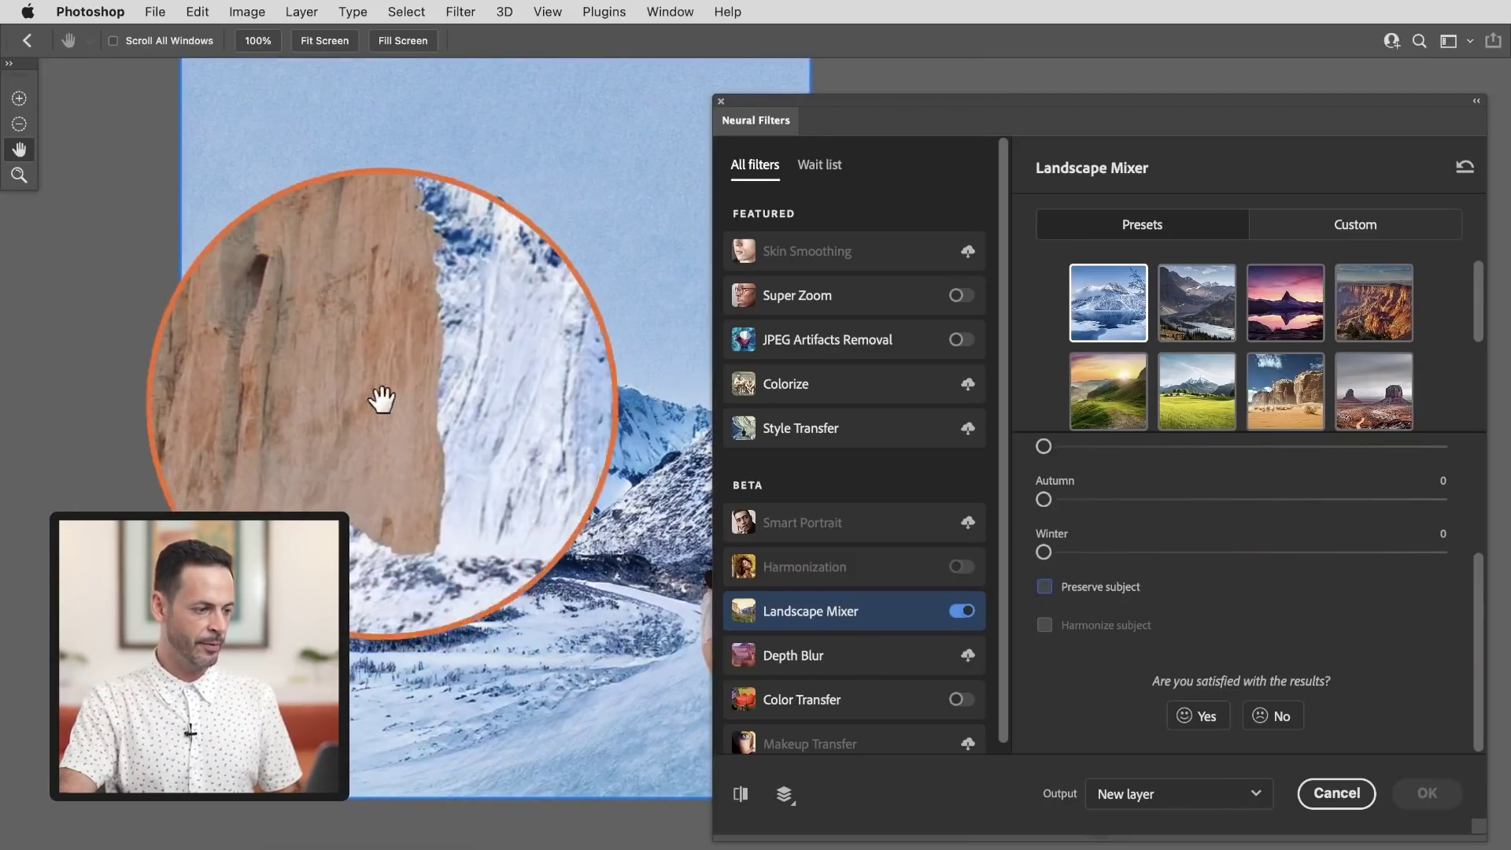
pyautogui.moveTo(581, 580); pyautogui.dragTo(451, 589)
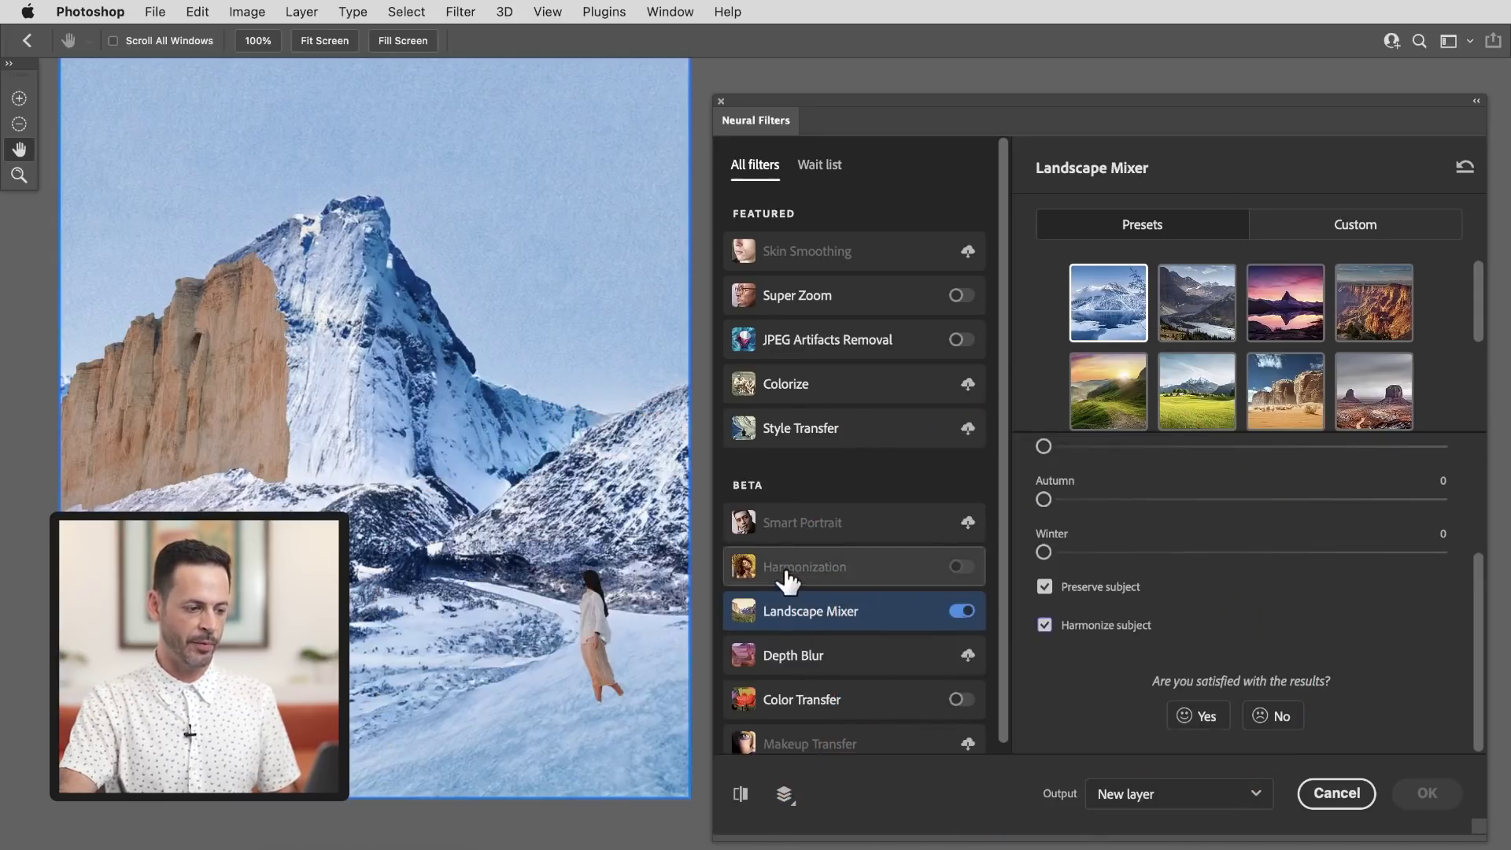
pyautogui.moveTo(847, 576)
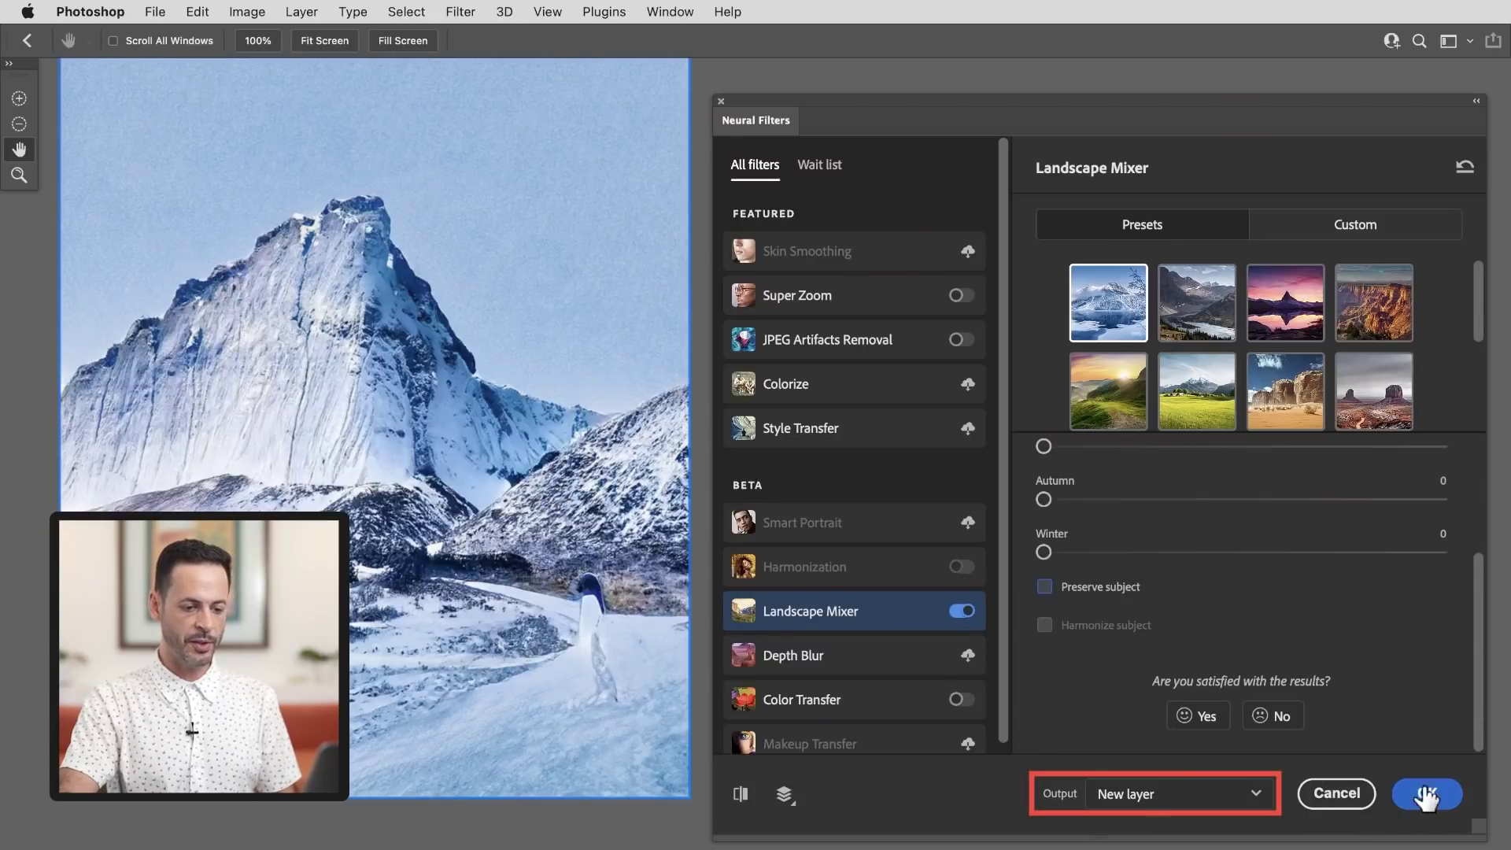
# Step: Output the snowy Landscape Mixer result to a new layer and compare it with the original photo
pyautogui.click(1409, 796)
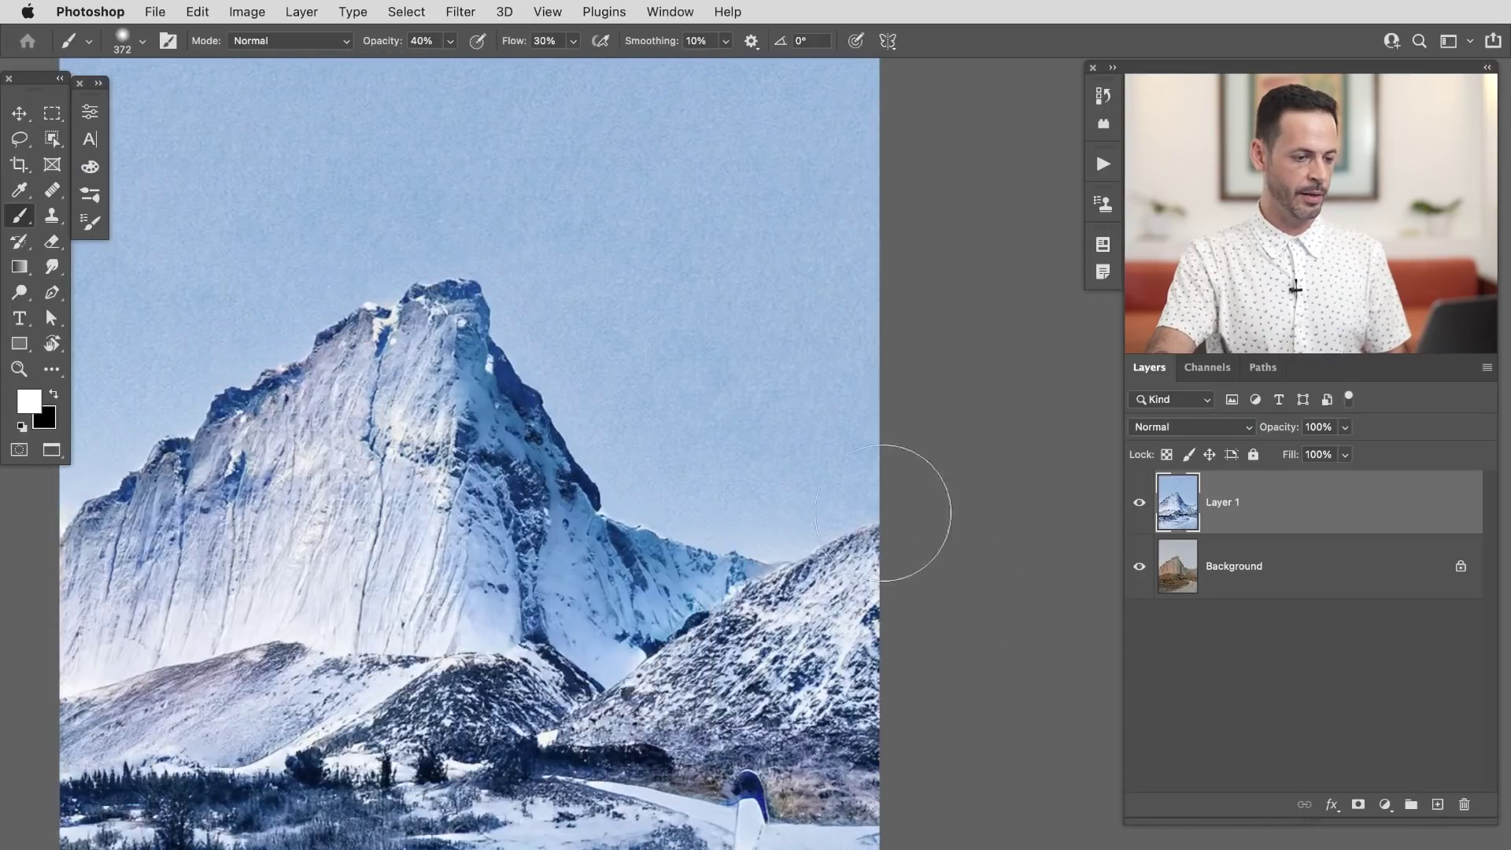
pyautogui.moveTo(610, 806); pyautogui.dragTo(701, 596)
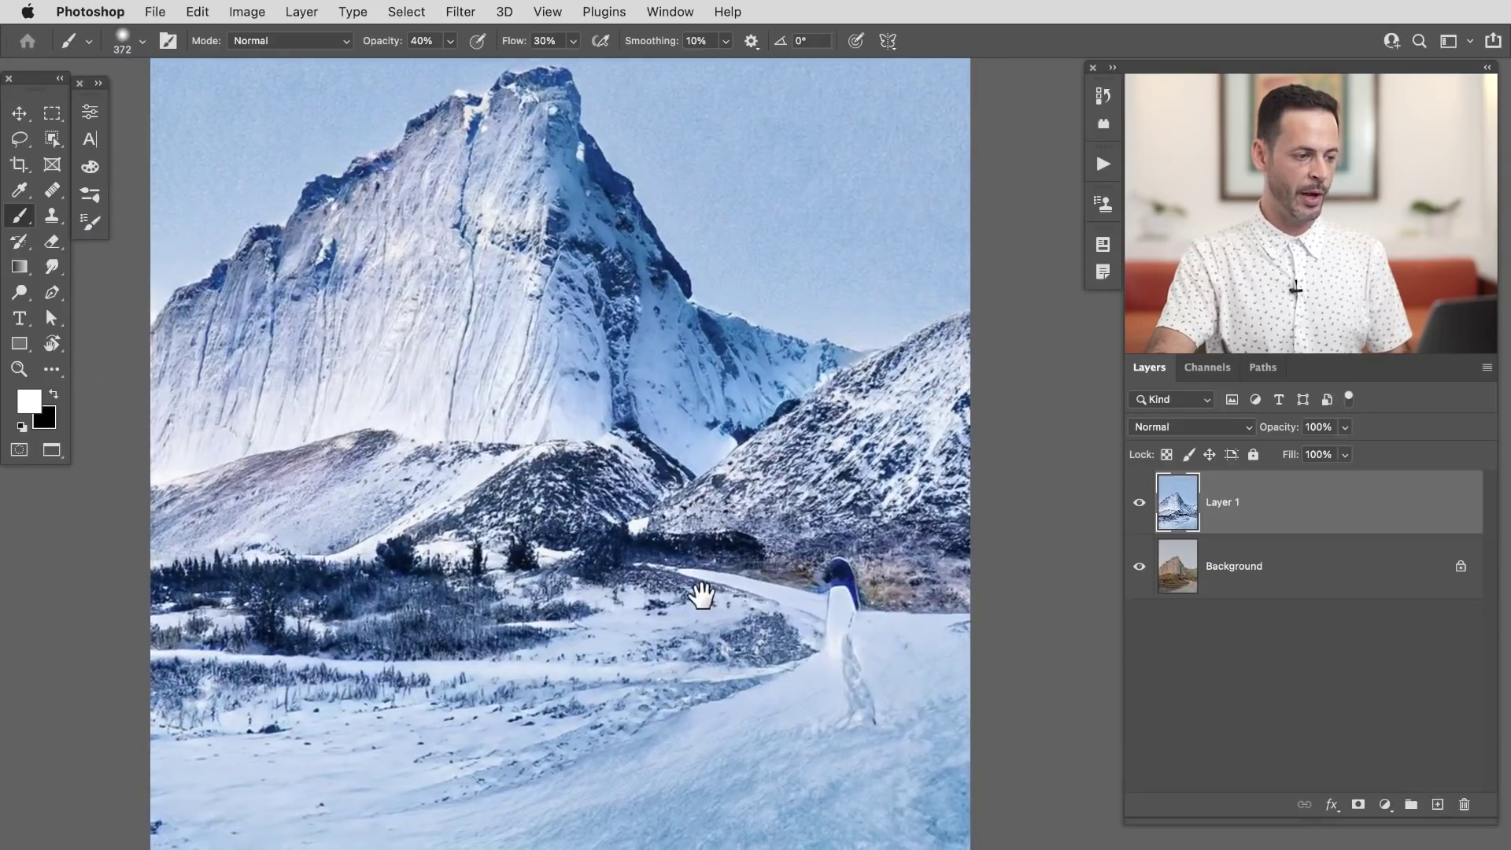
pyautogui.click(1138, 504)
pyautogui.click(1138, 504)
pyautogui.click(1138, 503)
pyautogui.click(1138, 504)
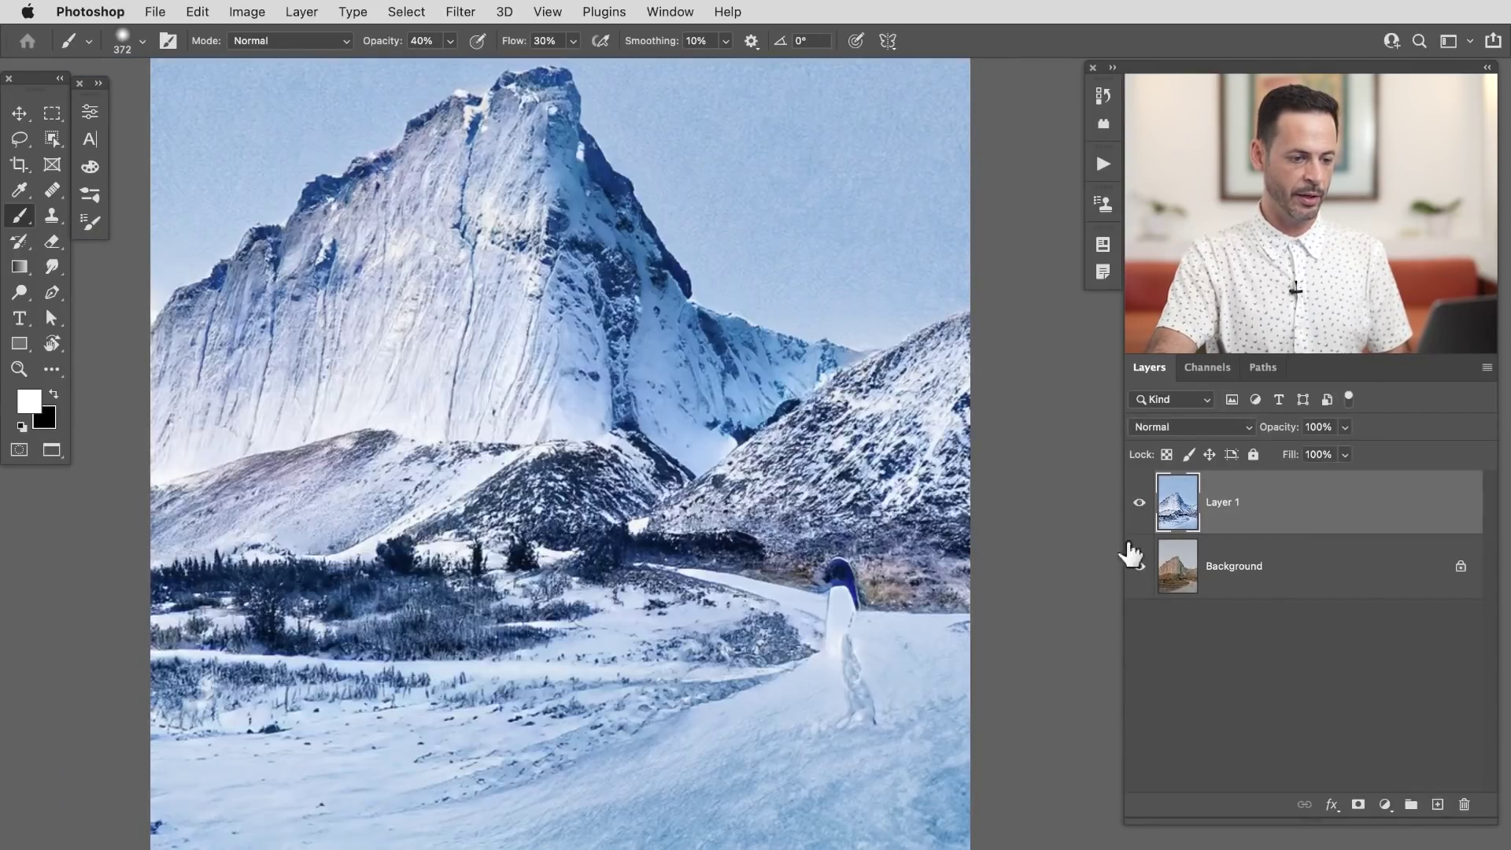
# Step: Remove the woman's distorted blue head from Layer 1 using a 64 px content-aware Spot Healing Brush
pyautogui.moveTo(820, 597); pyautogui.dragTo(785, 616)
pyautogui.press('s')
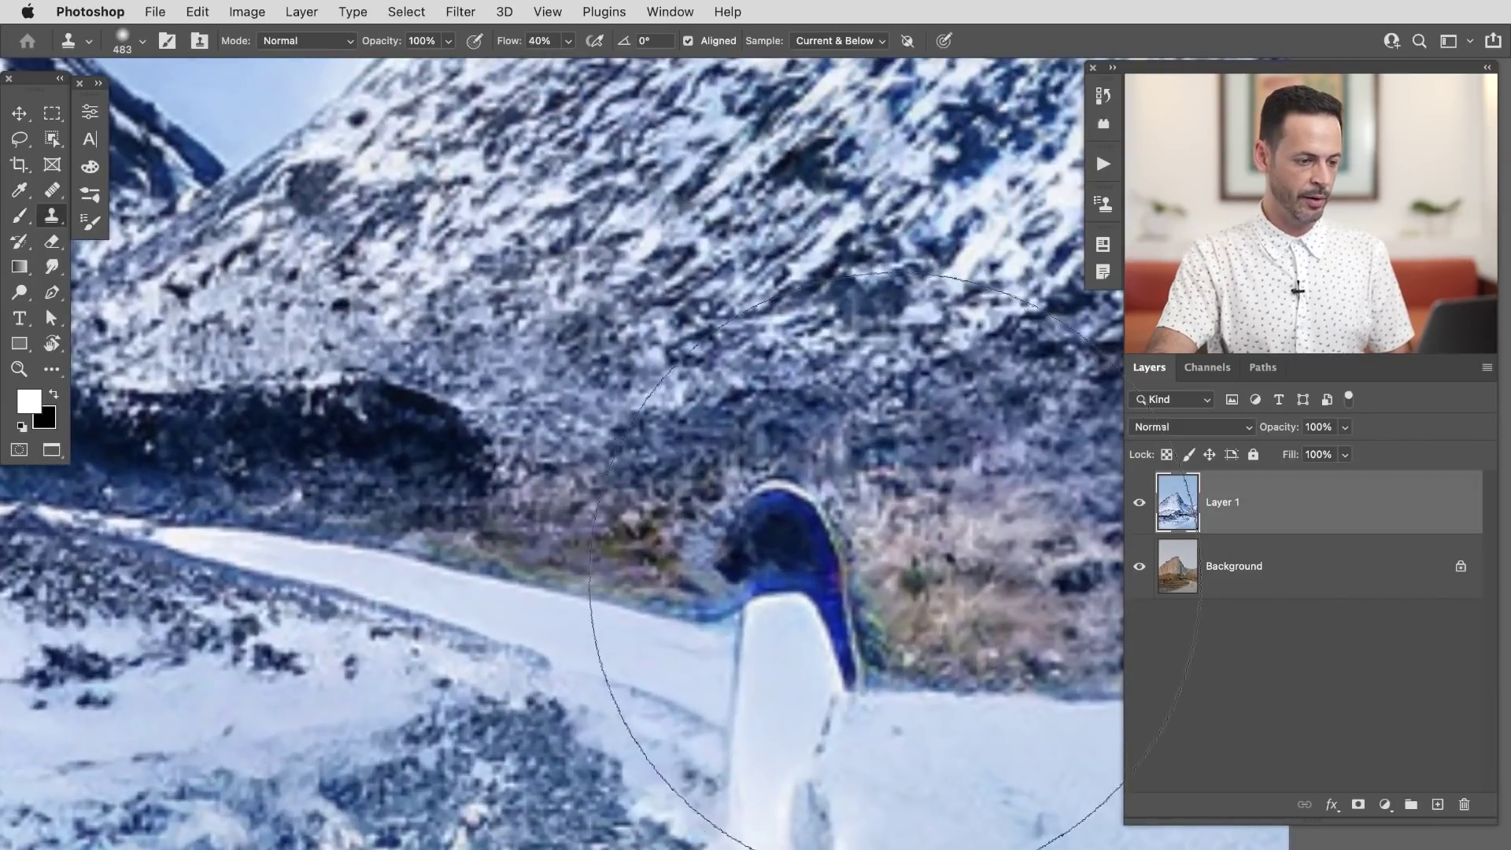
pyautogui.click(52, 189)
pyautogui.click(107, 191)
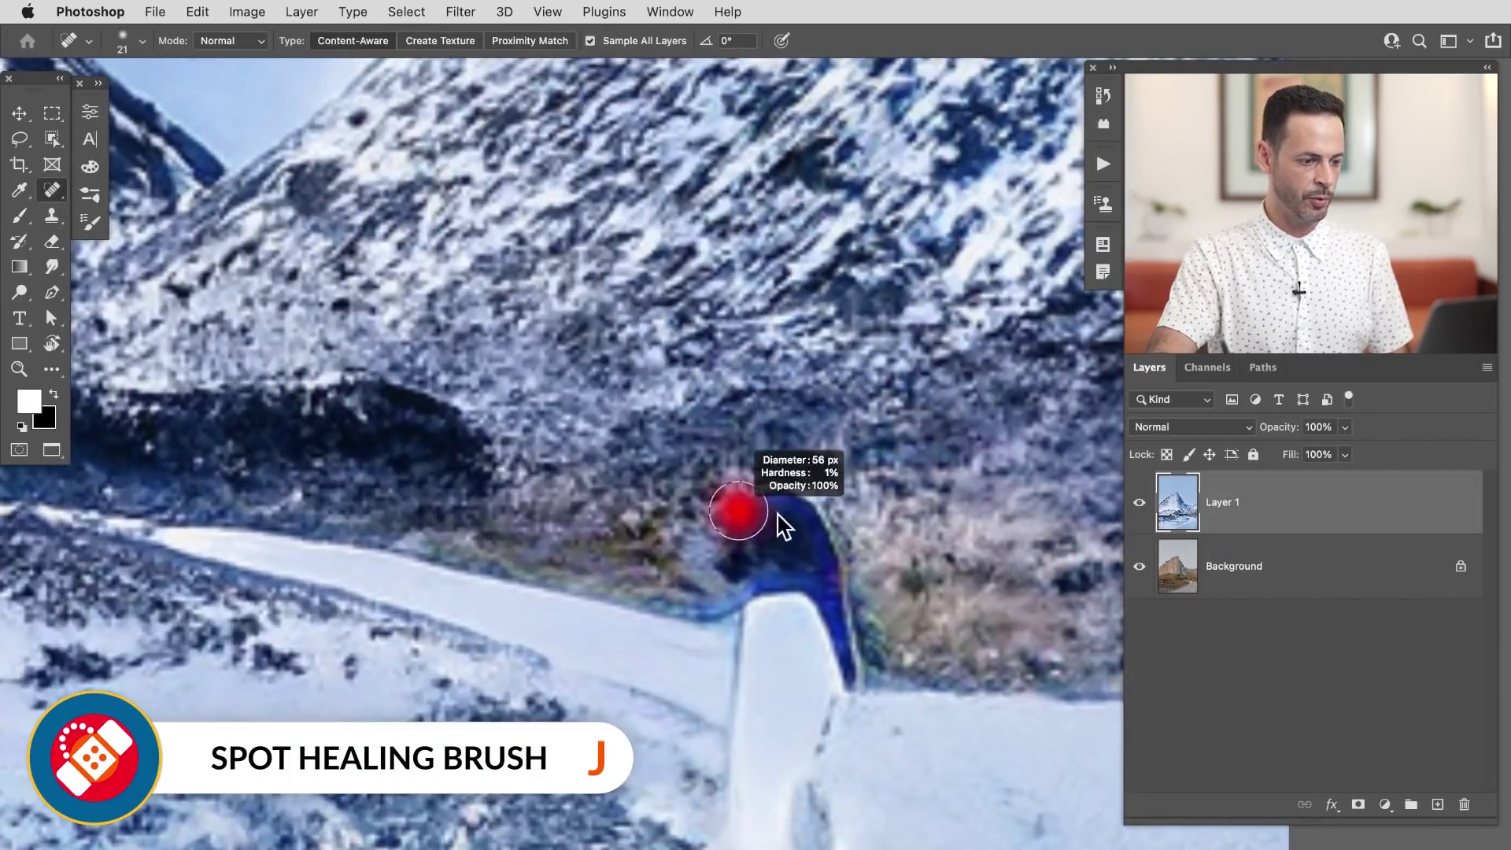
pyautogui.moveTo(810, 493)
pyautogui.mouseDown()
pyautogui.moveTo(700, 544)
pyautogui.moveTo(875, 568)
pyautogui.moveTo(927, 532)
pyautogui.moveTo(922, 576)
pyautogui.moveTo(949, 589)
pyautogui.moveTo(741, 573)
pyautogui.moveTo(784, 635)
pyautogui.moveTo(745, 620)
pyautogui.moveTo(782, 603)
pyautogui.moveTo(839, 661)
pyautogui.moveTo(797, 596)
pyautogui.moveTo(726, 574)
pyautogui.moveTo(782, 625)
pyautogui.moveTo(713, 623)
pyautogui.moveTo(808, 605)
pyautogui.mouseUp()
# Step: Compare the snowy Layer 1 with the original Background around the bushes, path and hillside by toggling Layer 1's visibility
pyautogui.click(1137, 504)
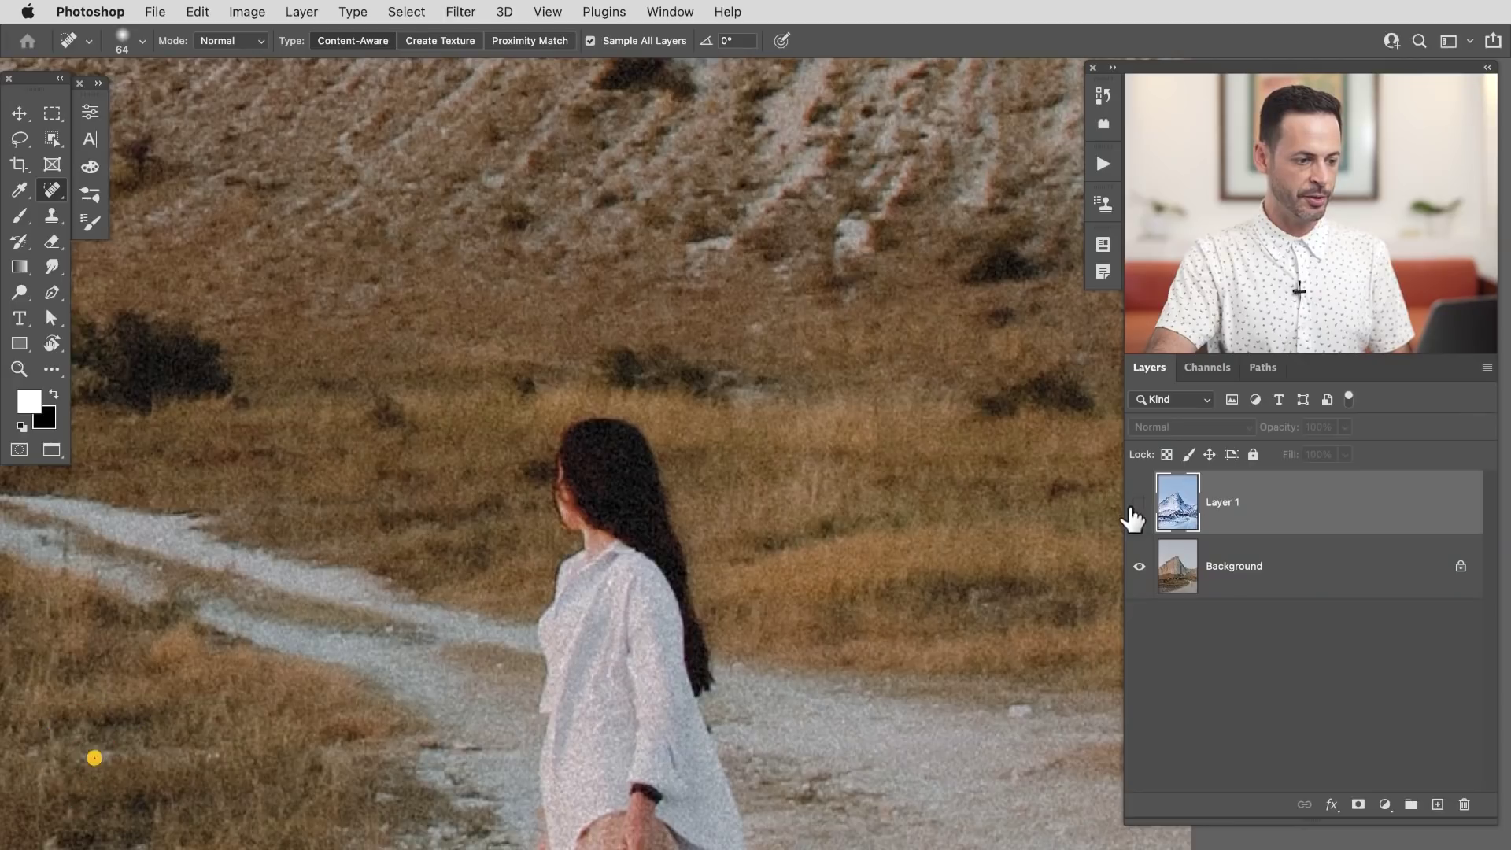
pyautogui.moveTo(496, 522); pyautogui.dragTo(758, 611)
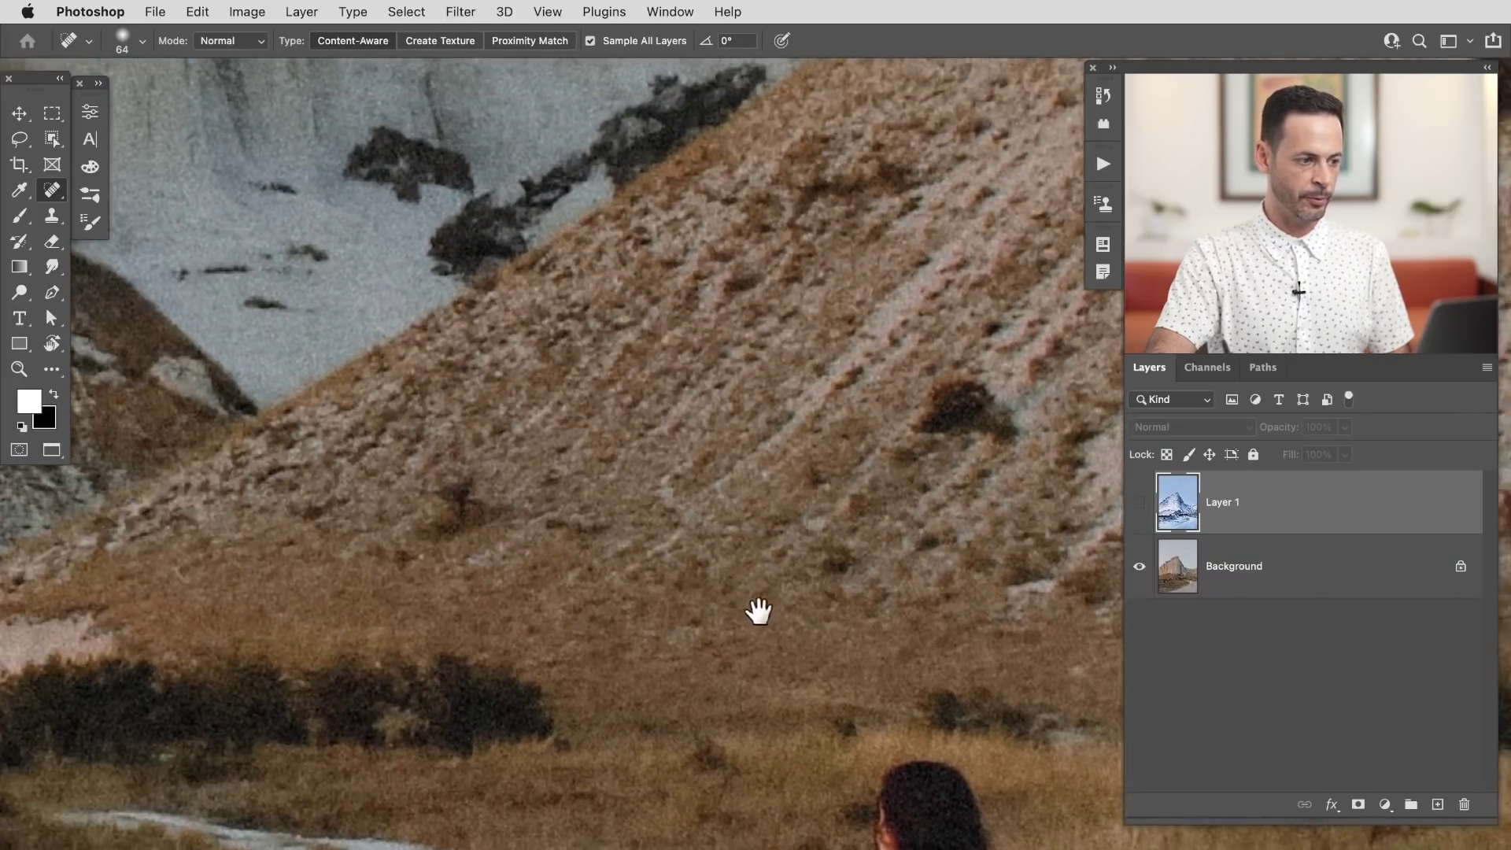
pyautogui.moveTo(547, 584); pyautogui.dragTo(714, 513)
pyautogui.moveTo(373, 676); pyautogui.dragTo(611, 483)
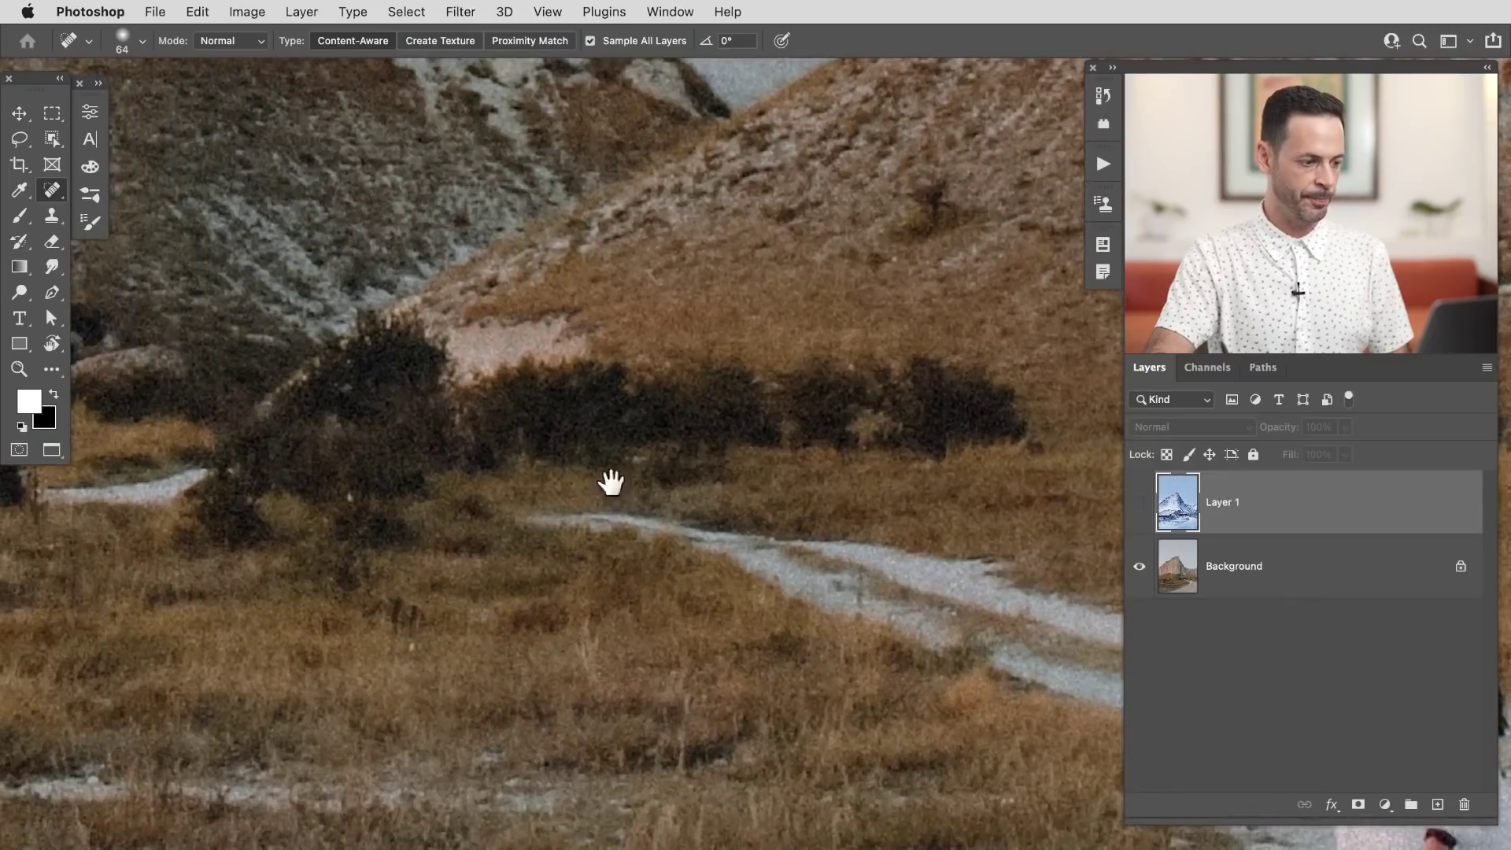
pyautogui.moveTo(767, 638); pyautogui.dragTo(668, 569)
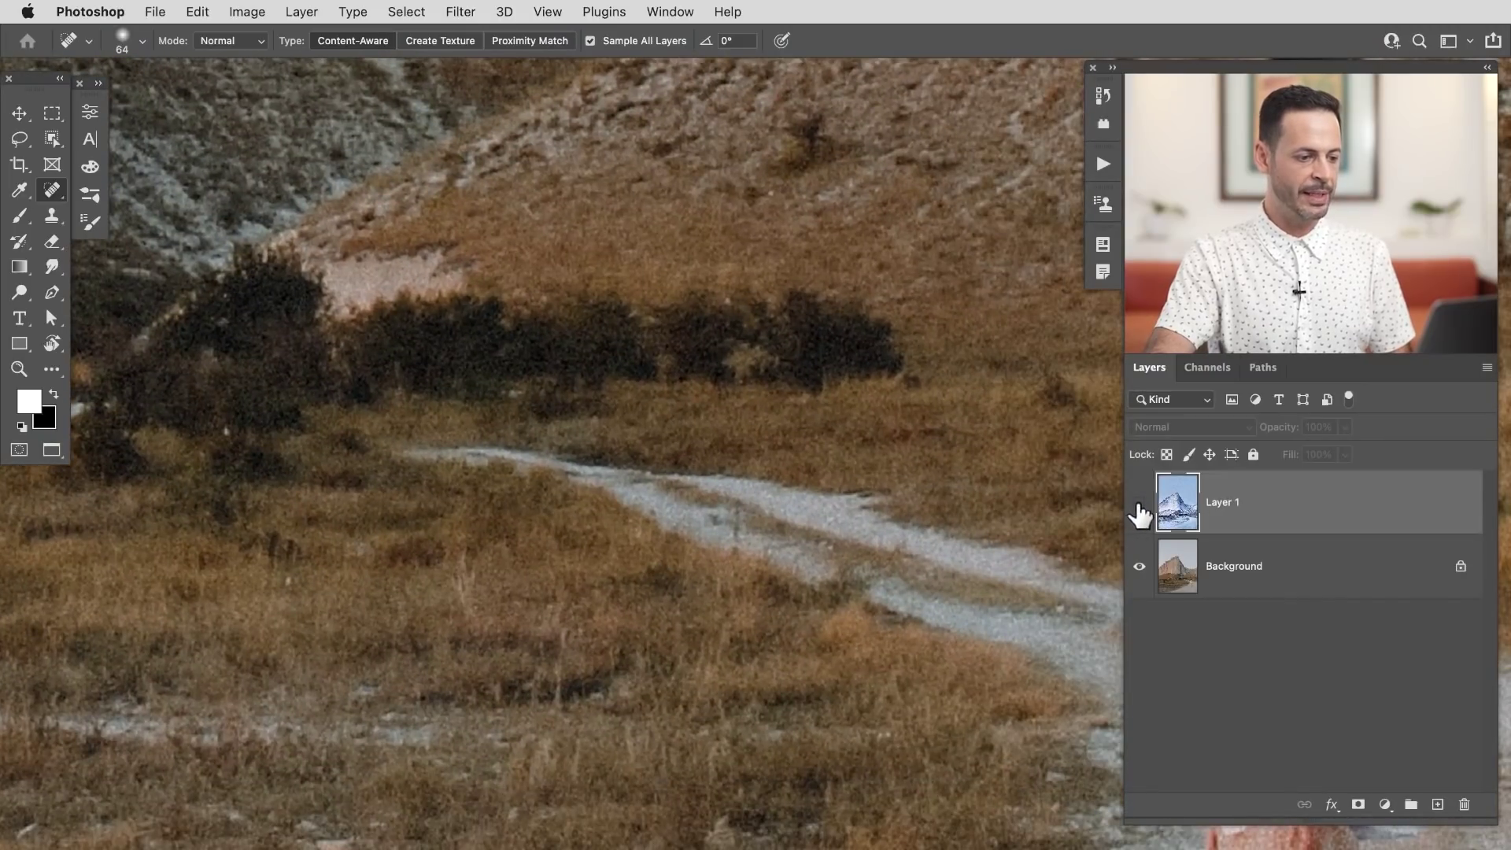
pyautogui.click(1139, 504)
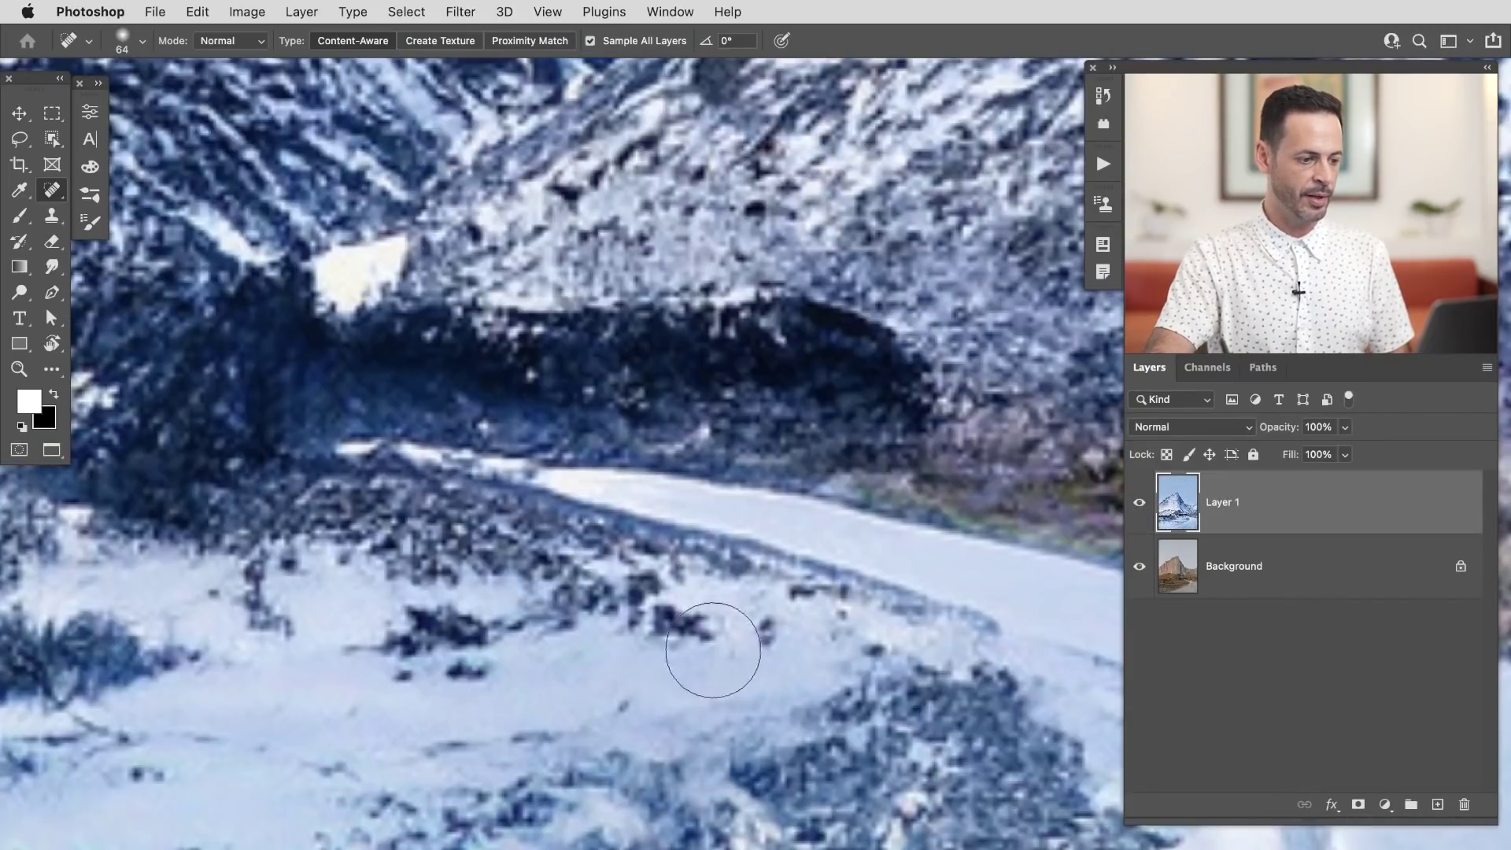
pyautogui.click(1140, 502)
pyautogui.click(1139, 502)
pyautogui.moveTo(393, 739); pyautogui.dragTo(895, 715)
pyautogui.moveTo(646, 663)
pyautogui.mouseDown()
pyautogui.moveTo(831, 679)
pyautogui.moveTo(654, 651)
pyautogui.mouseUp()
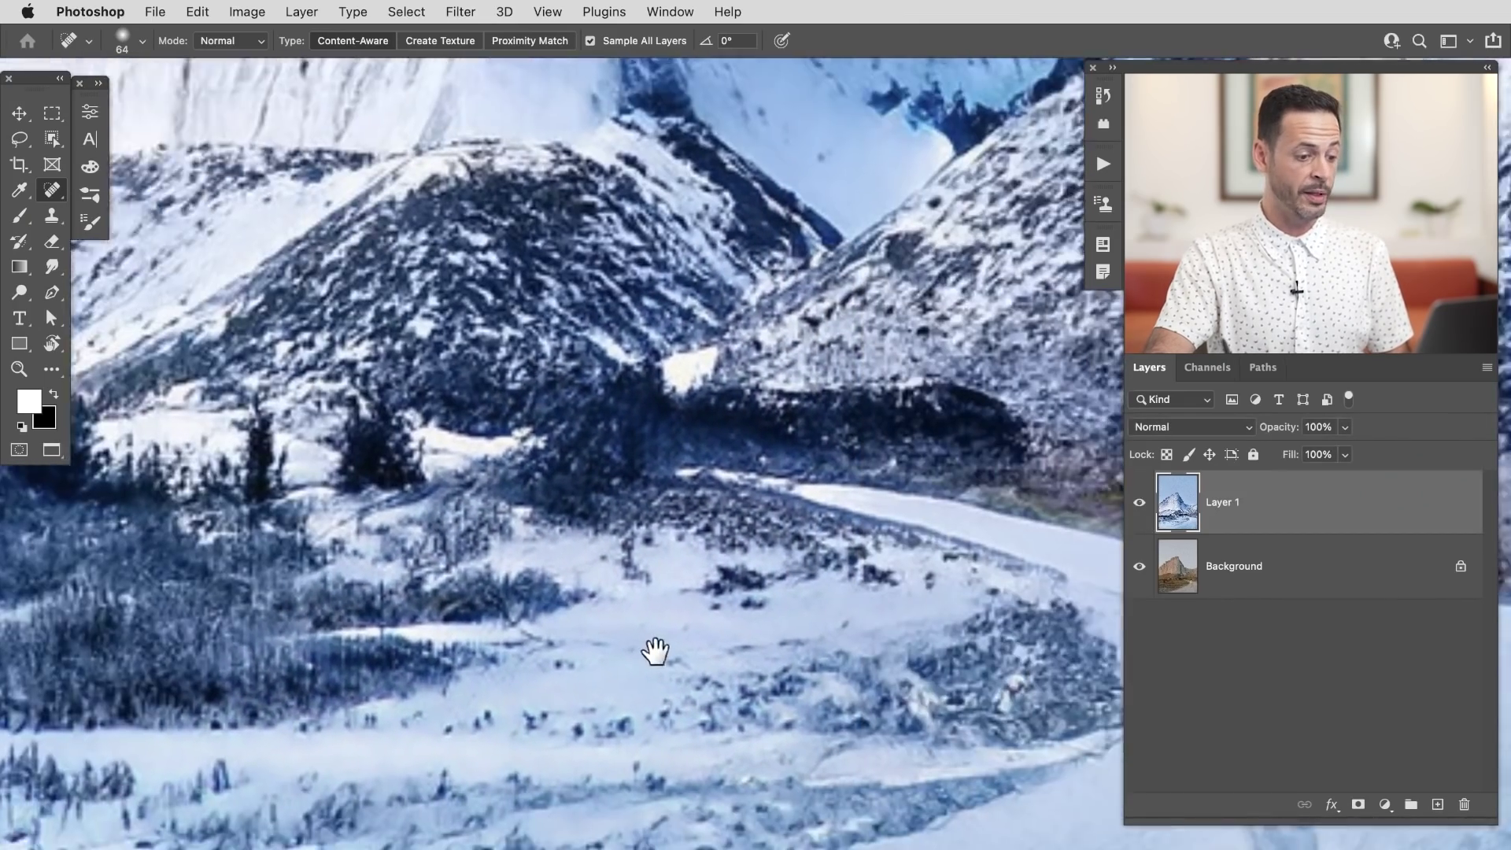
# Step: Heal away the rest of the woman's figure in the snow on Layer 1 with a 126 px Spot Healing Brush
pyautogui.moveTo(892, 625); pyautogui.dragTo(512, 543)
pyautogui.moveTo(954, 610); pyautogui.dragTo(922, 605)
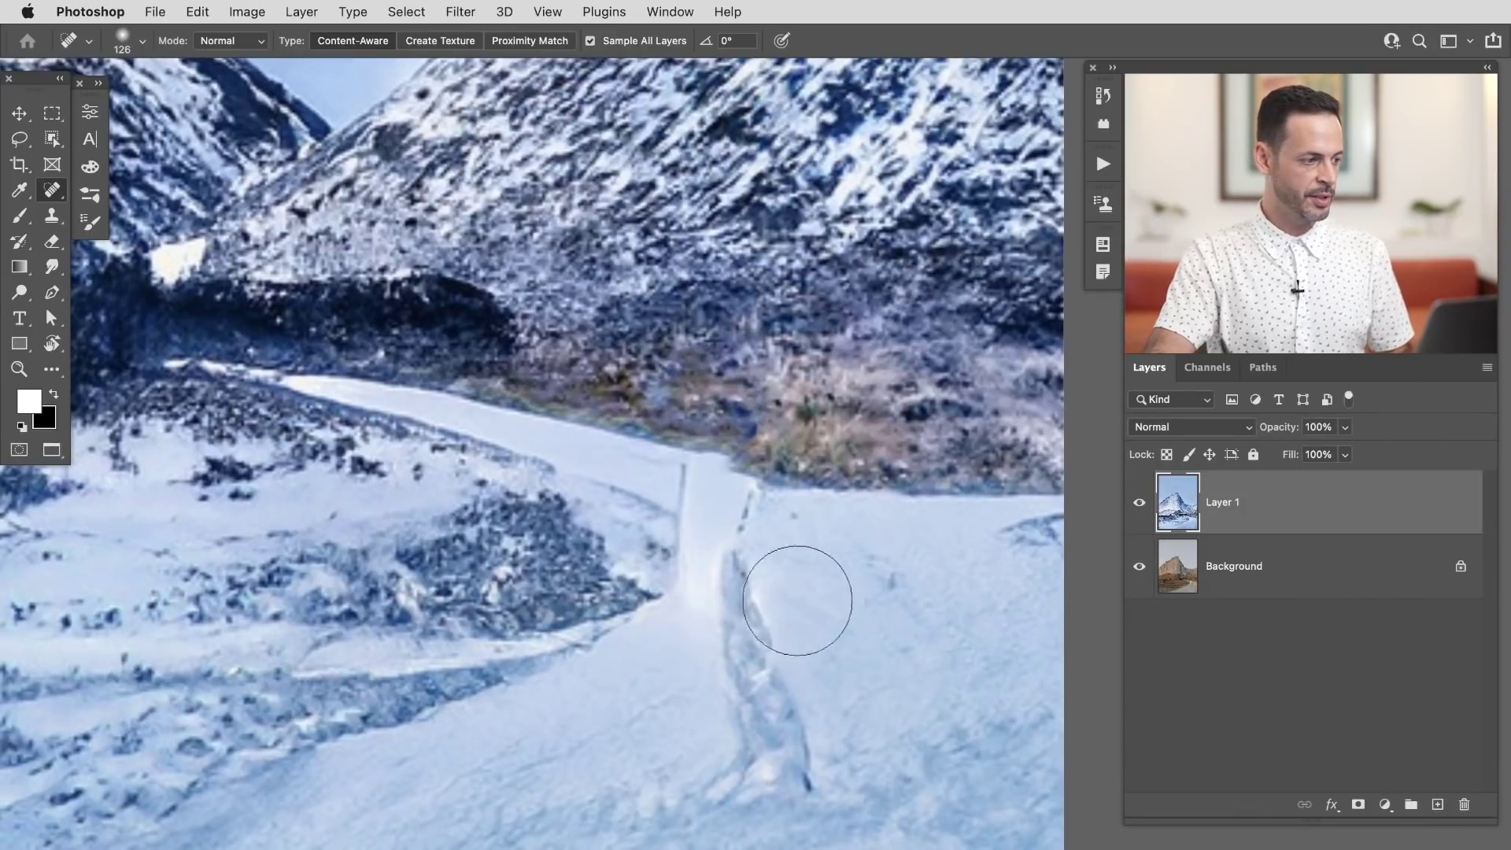
pyautogui.moveTo(789, 584)
pyautogui.mouseDown()
pyautogui.moveTo(716, 746)
pyautogui.moveTo(814, 676)
pyautogui.moveTo(813, 792)
pyautogui.moveTo(779, 720)
pyautogui.mouseUp()
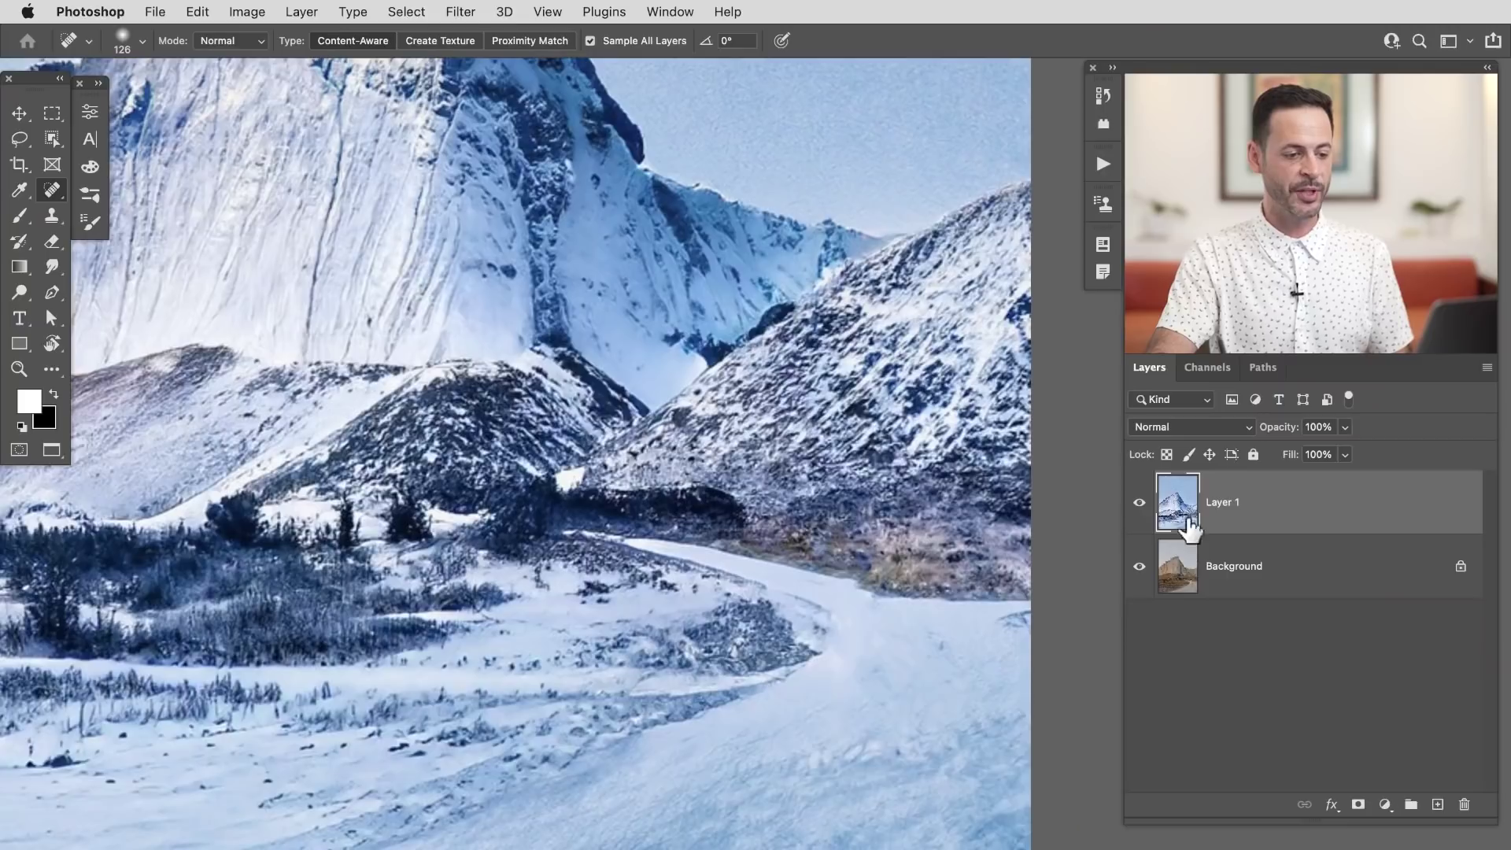
# Step: Hide Layer 1 and select the woman on the Background layer with the Object Selection Tool
pyautogui.click(1130, 503)
pyautogui.click(1240, 567)
pyautogui.moveTo(973, 654); pyautogui.dragTo(811, 623)
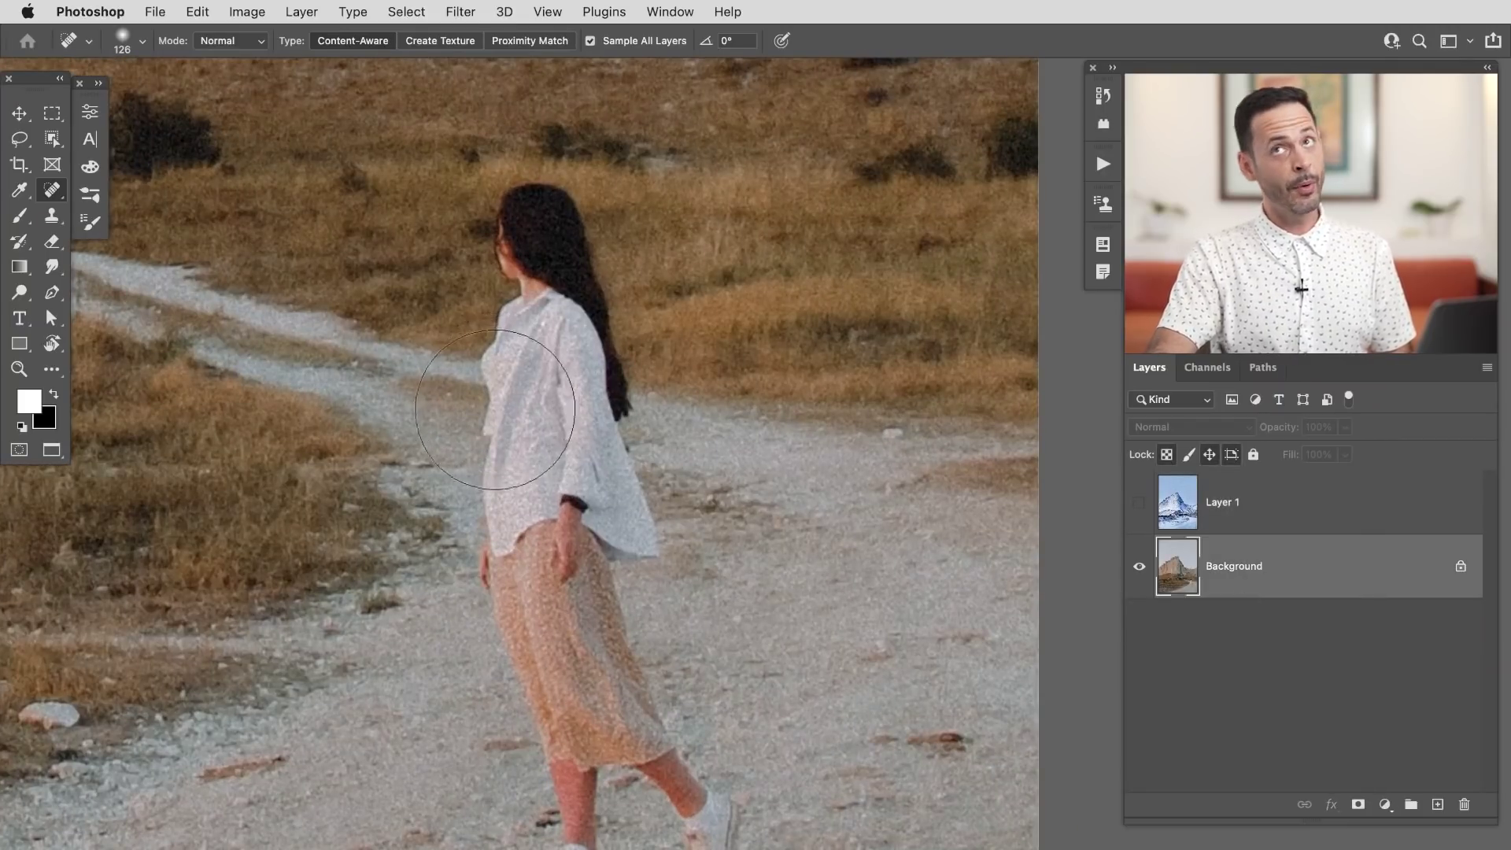
pyautogui.click(63, 132)
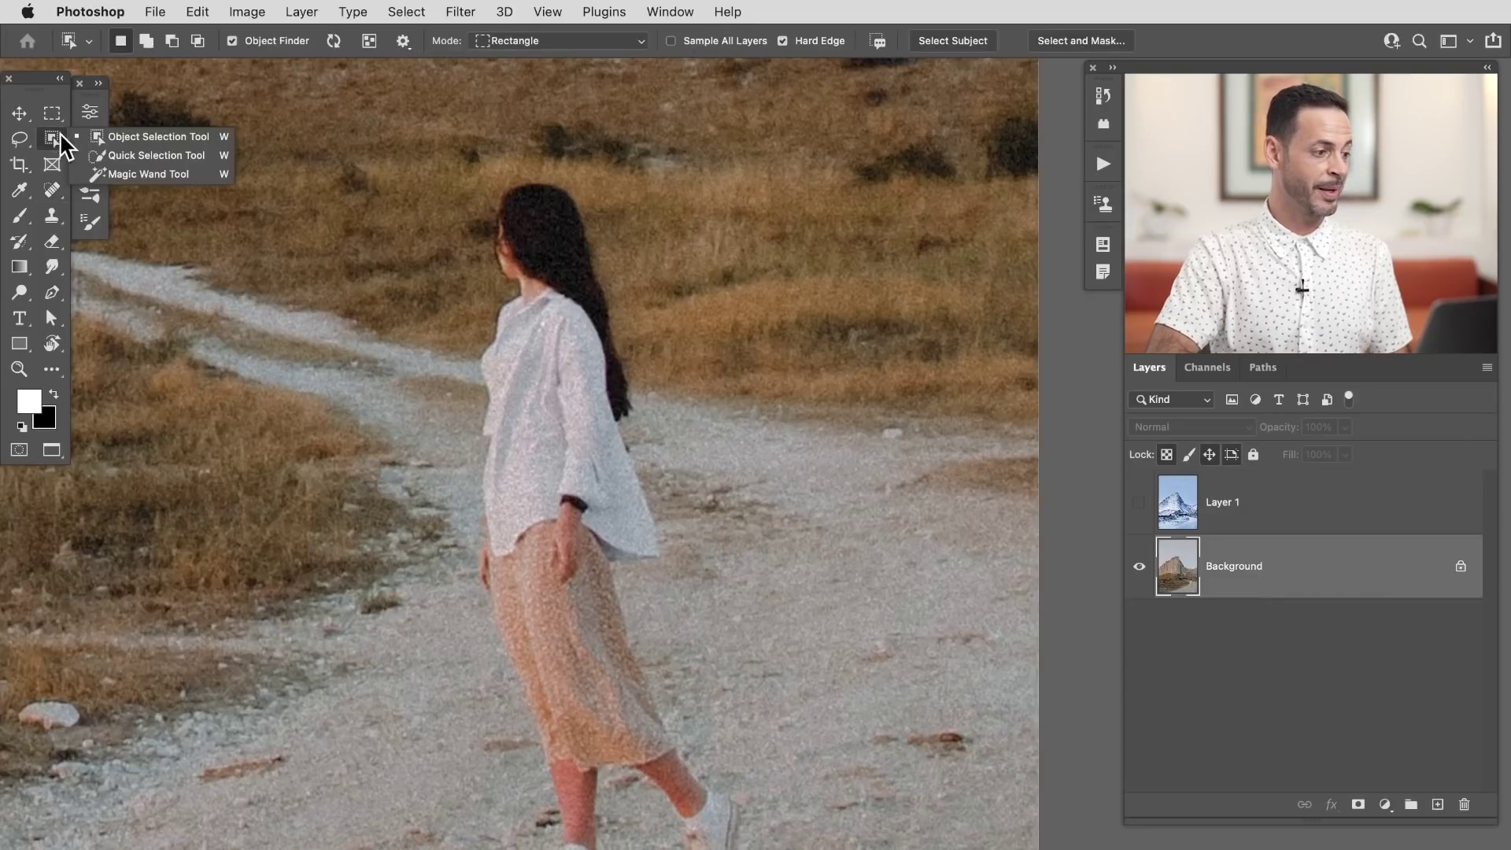
pyautogui.click(142, 140)
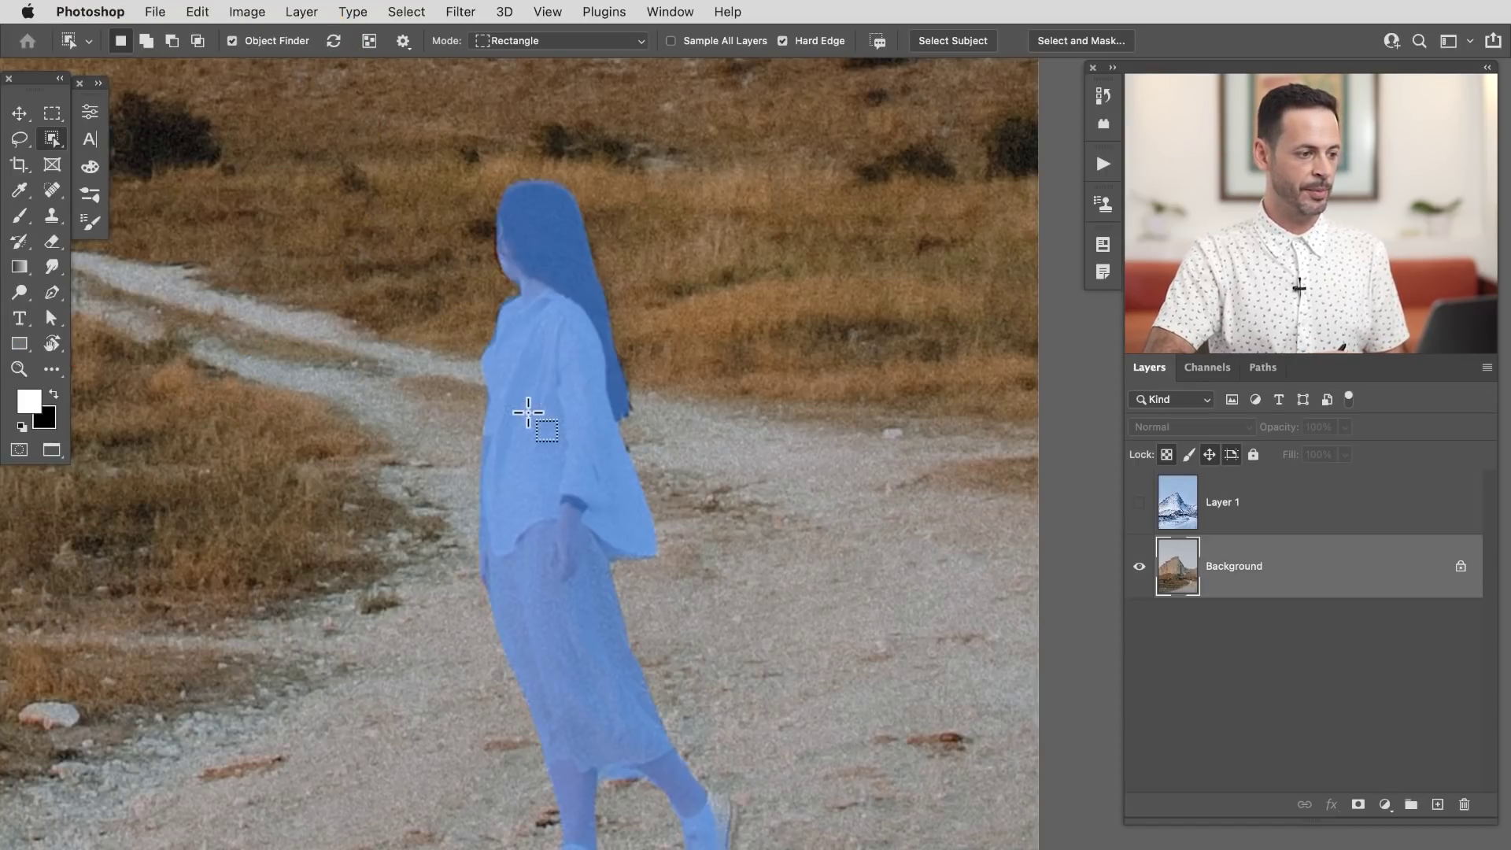
pyautogui.click(588, 593)
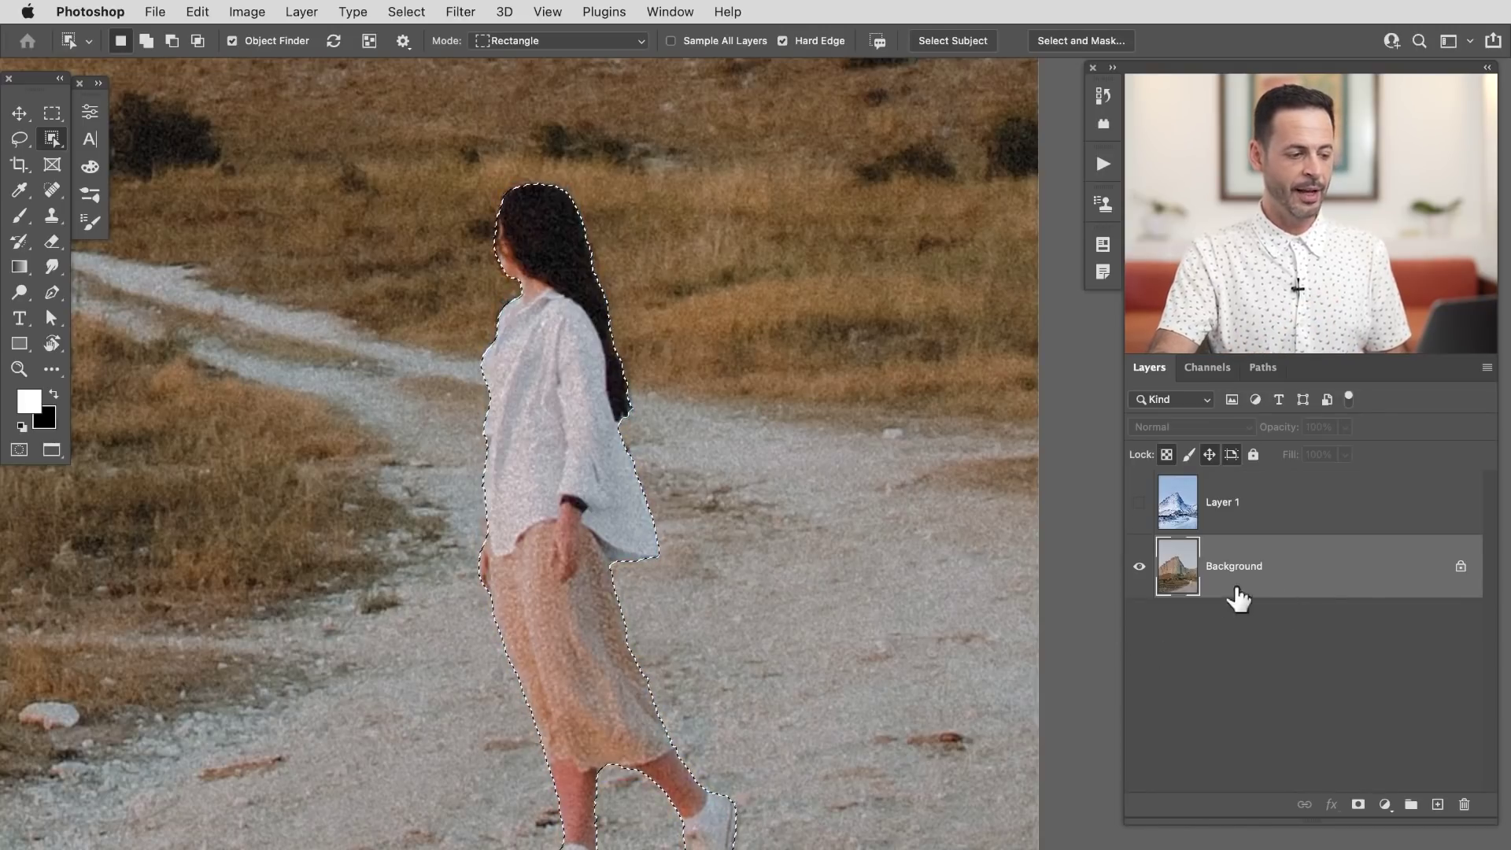
# Step: Isolate the selected woman on a masked duplicate of the Background layer and place it above Layer 1
pyautogui.moveTo(1237, 596); pyautogui.dragTo(1438, 804)
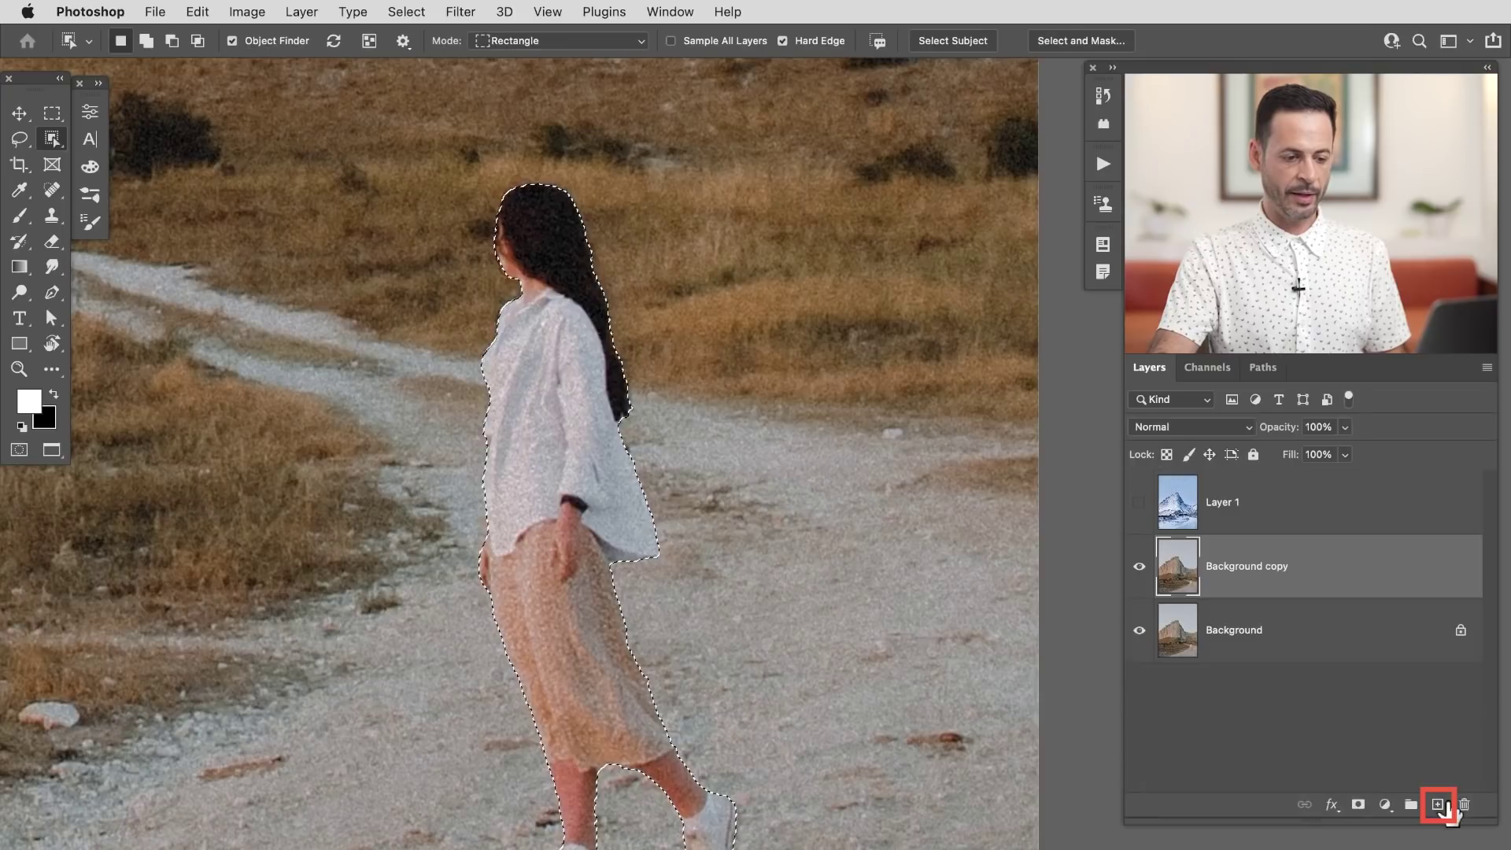
pyautogui.click(1359, 805)
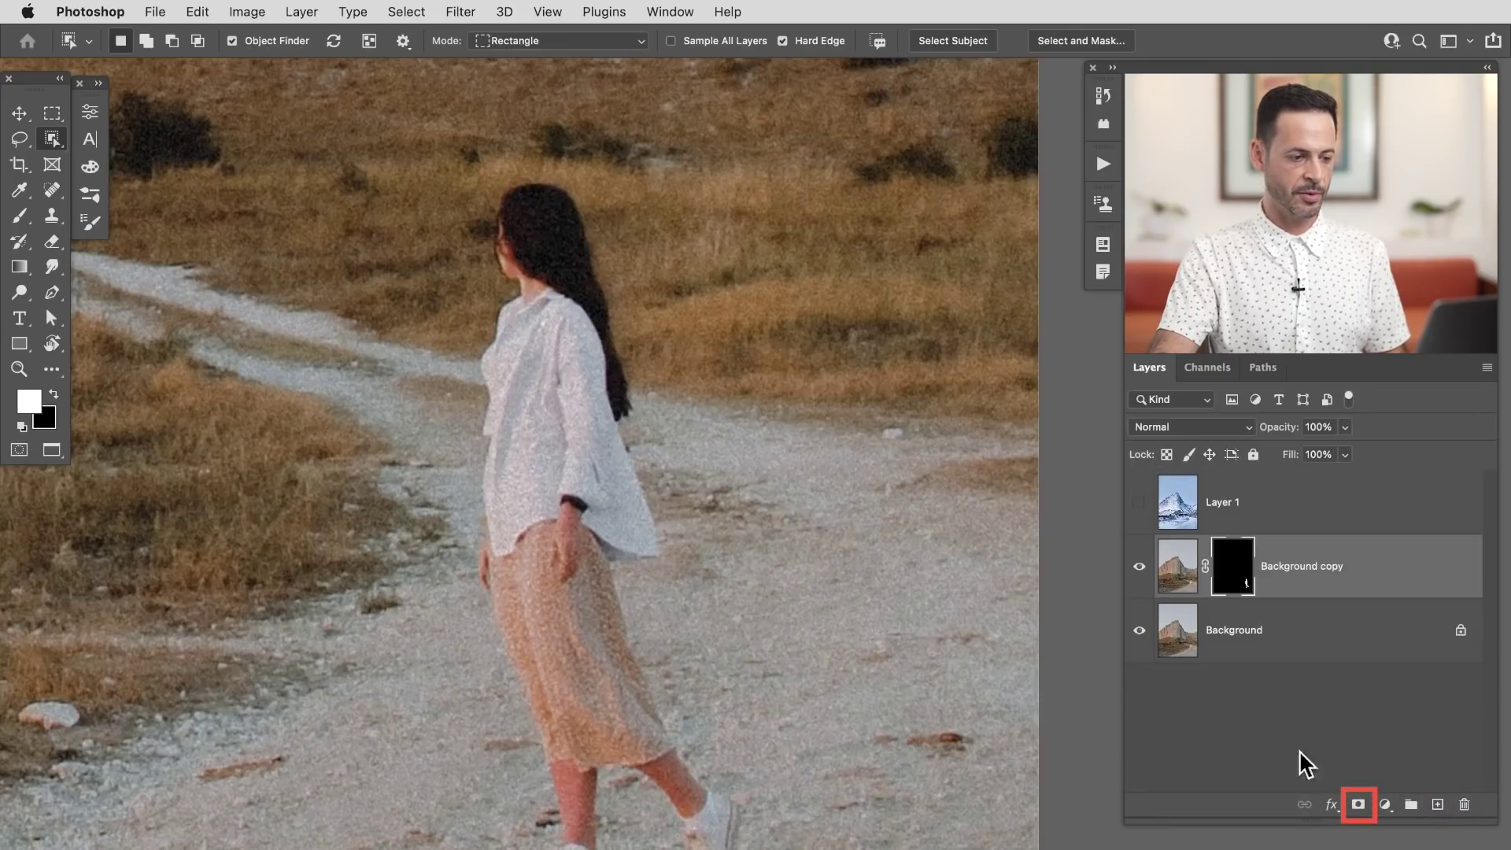
pyautogui.moveTo(1322, 575); pyautogui.dragTo(1310, 496)
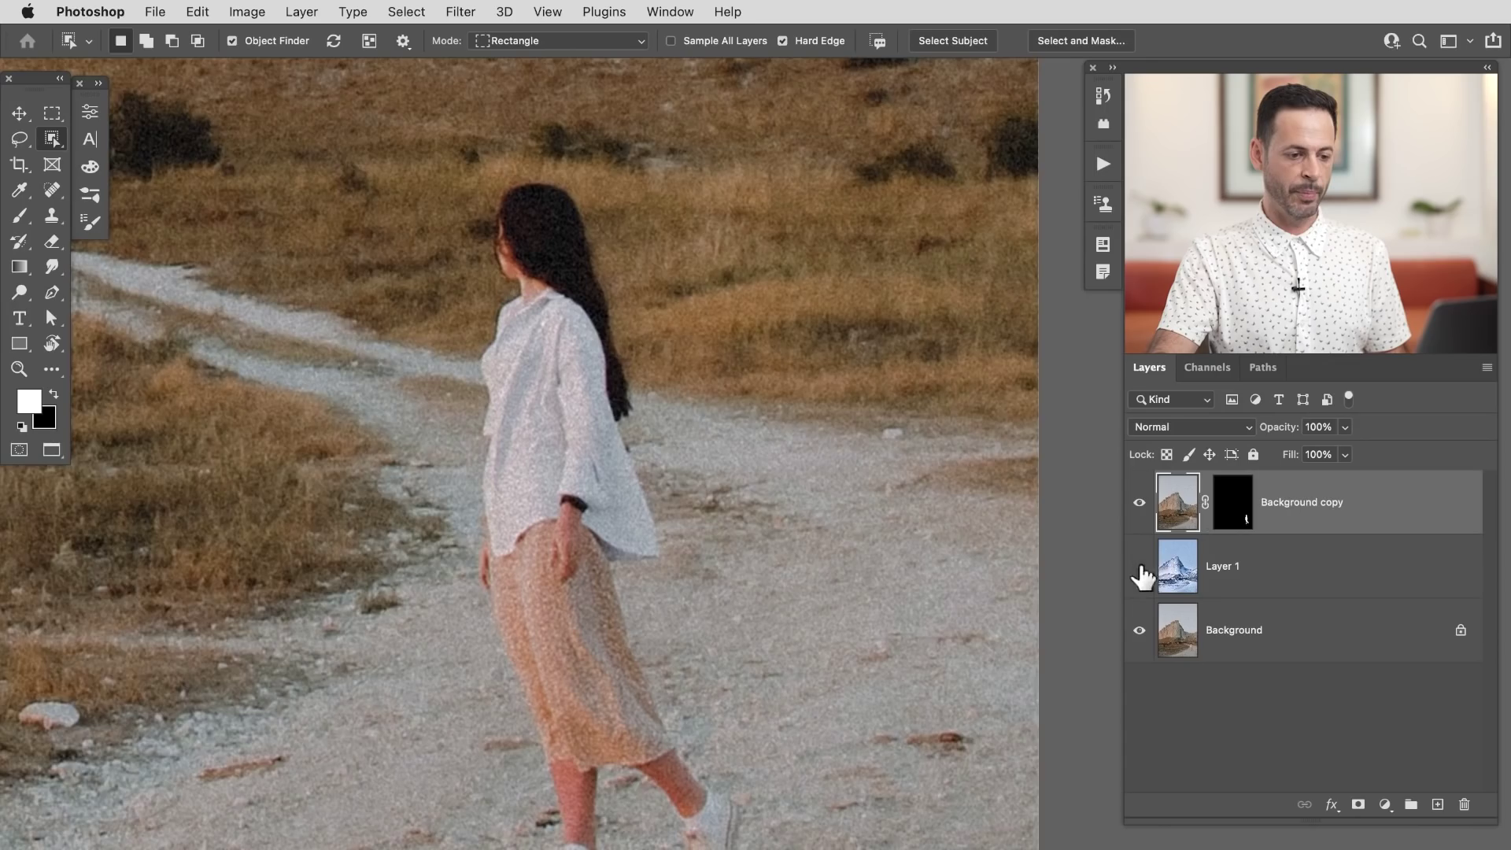
# Step: Show Layer 1 and paint white on the Background copy mask around the woman's feet with a 134 px brush at 40% opacity and 30% flow
pyautogui.click(1139, 567)
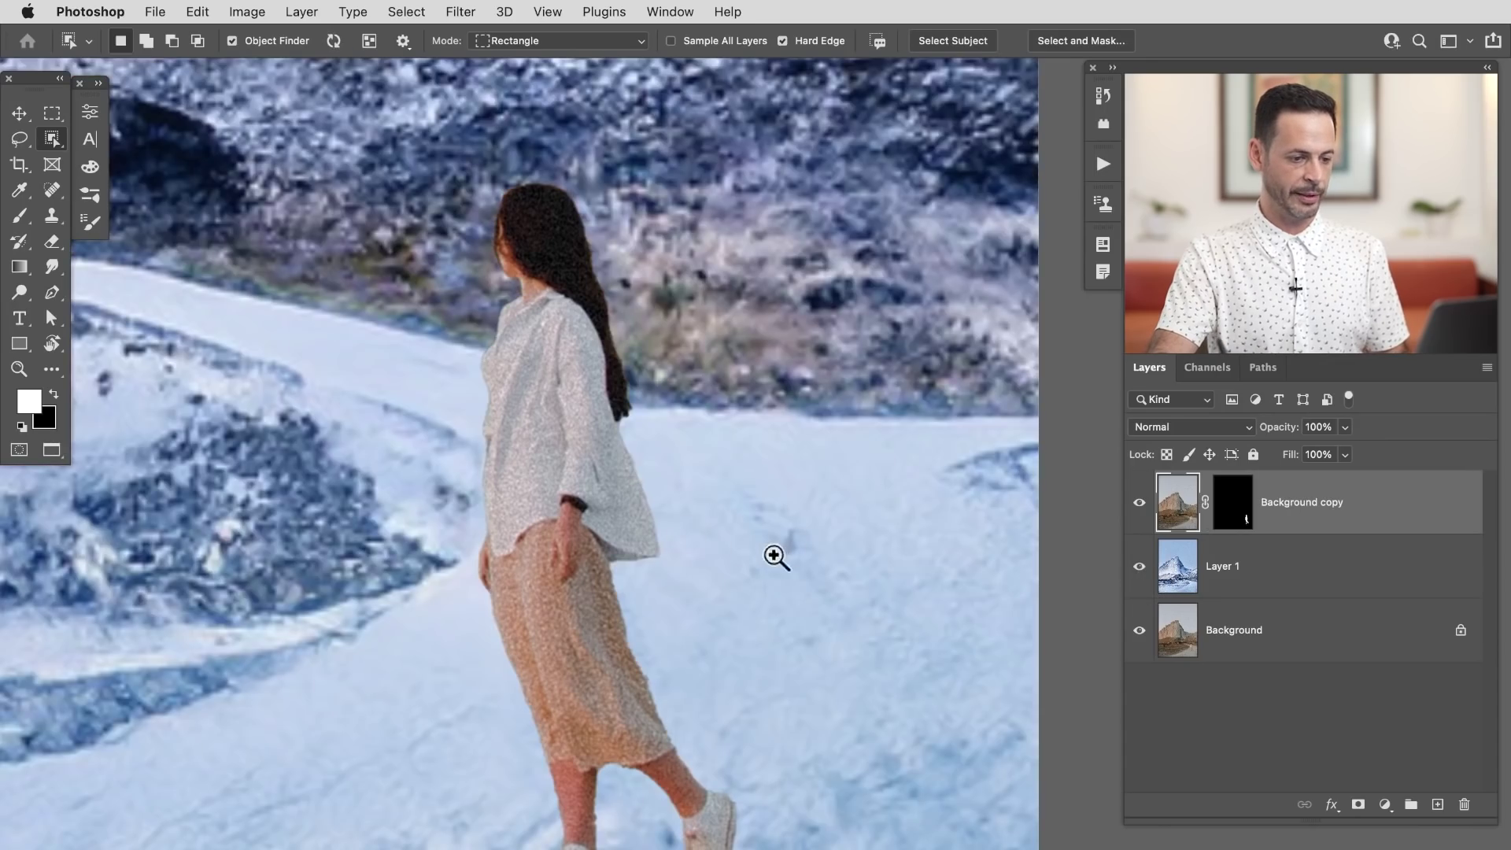
pyautogui.moveTo(776, 556); pyautogui.dragTo(745, 543)
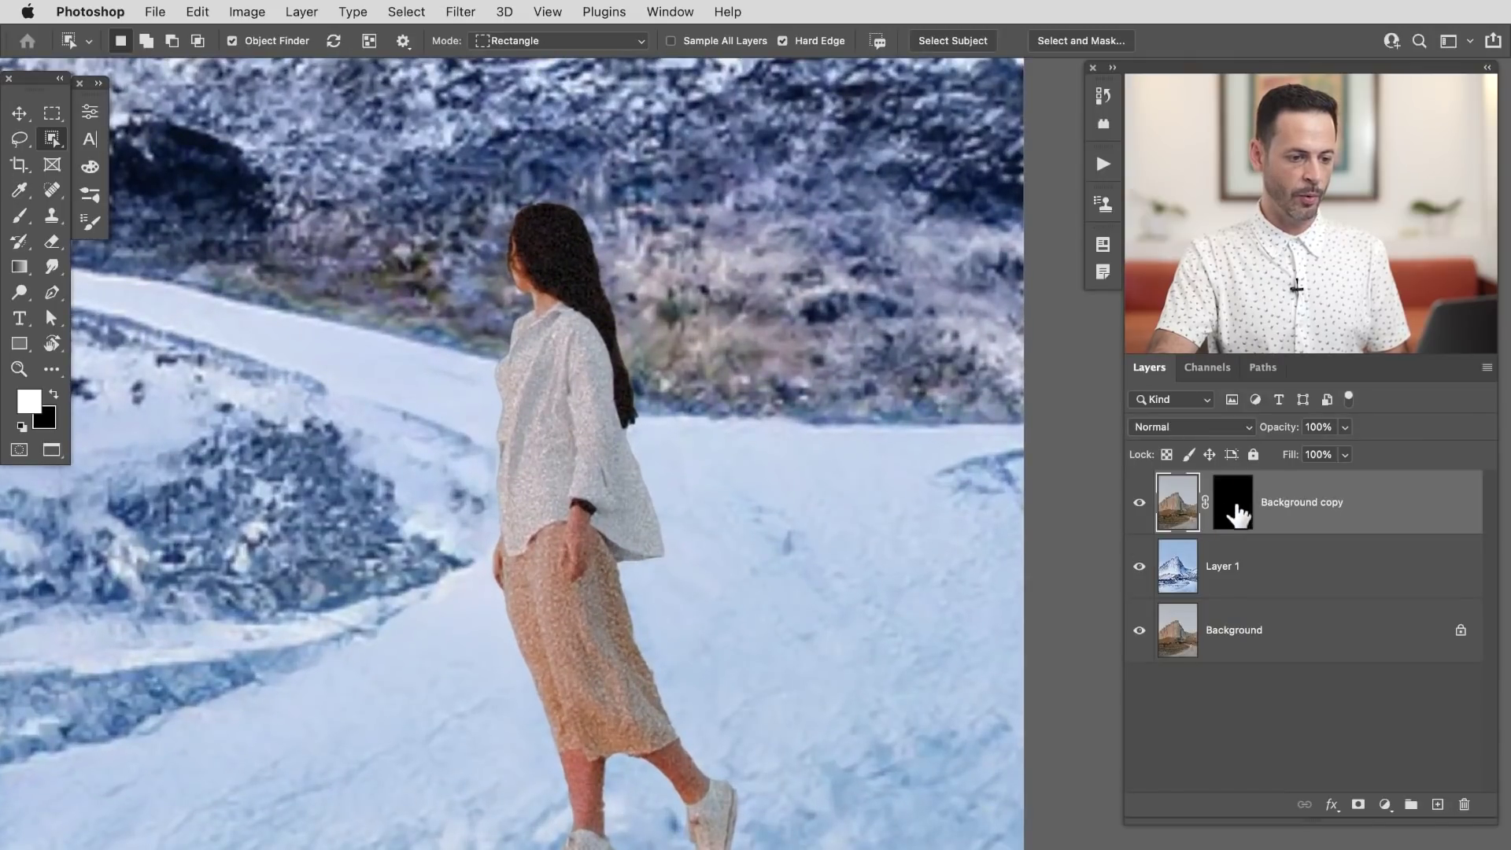
pyautogui.click(1230, 515)
pyautogui.press('b')
pyautogui.scroll(-5, 763, 530)
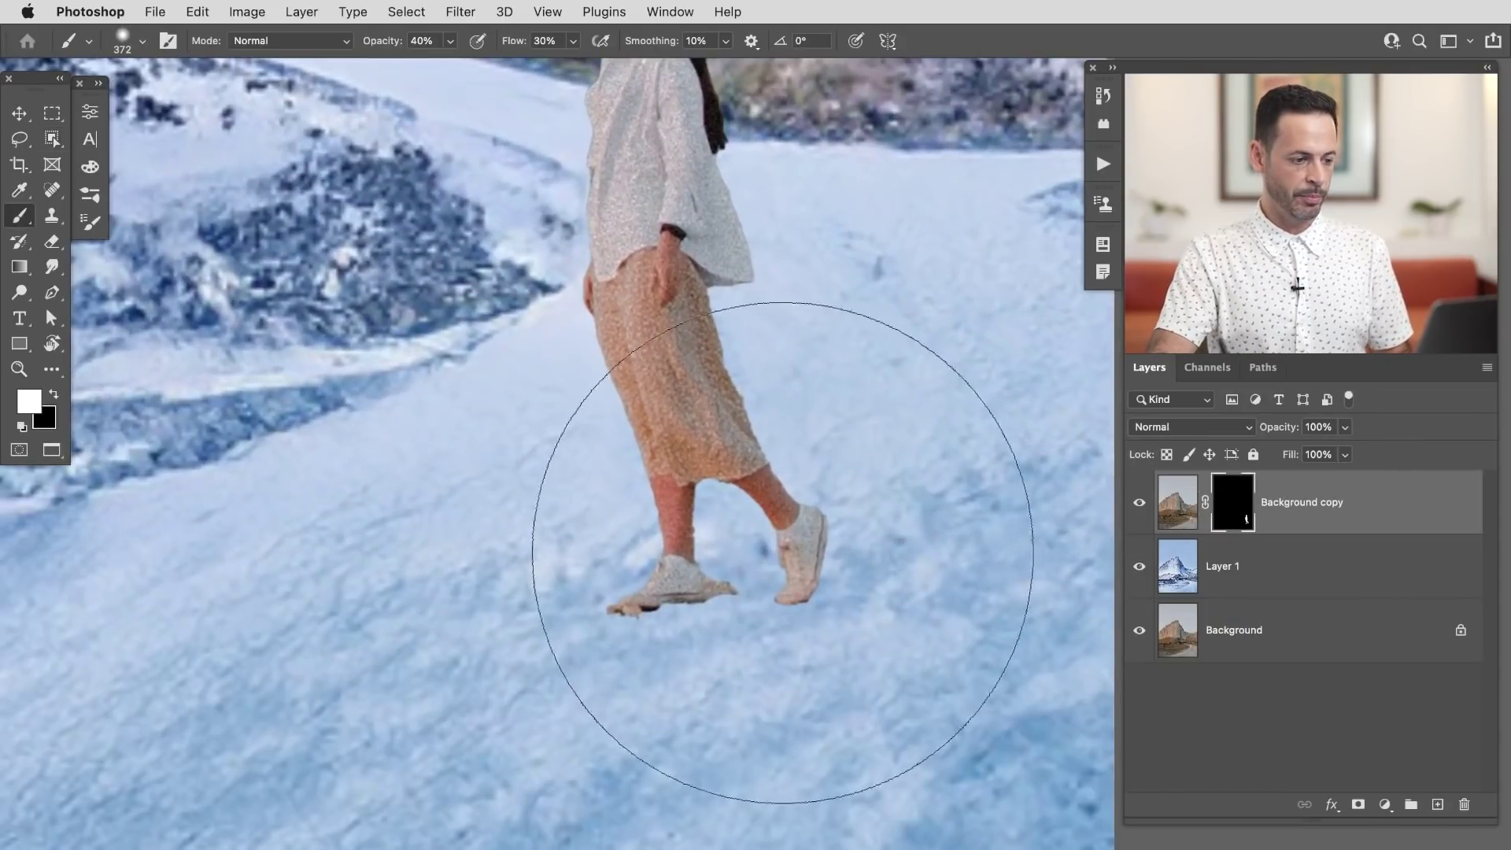
pyautogui.moveTo(783, 553); pyautogui.dragTo(603, 591)
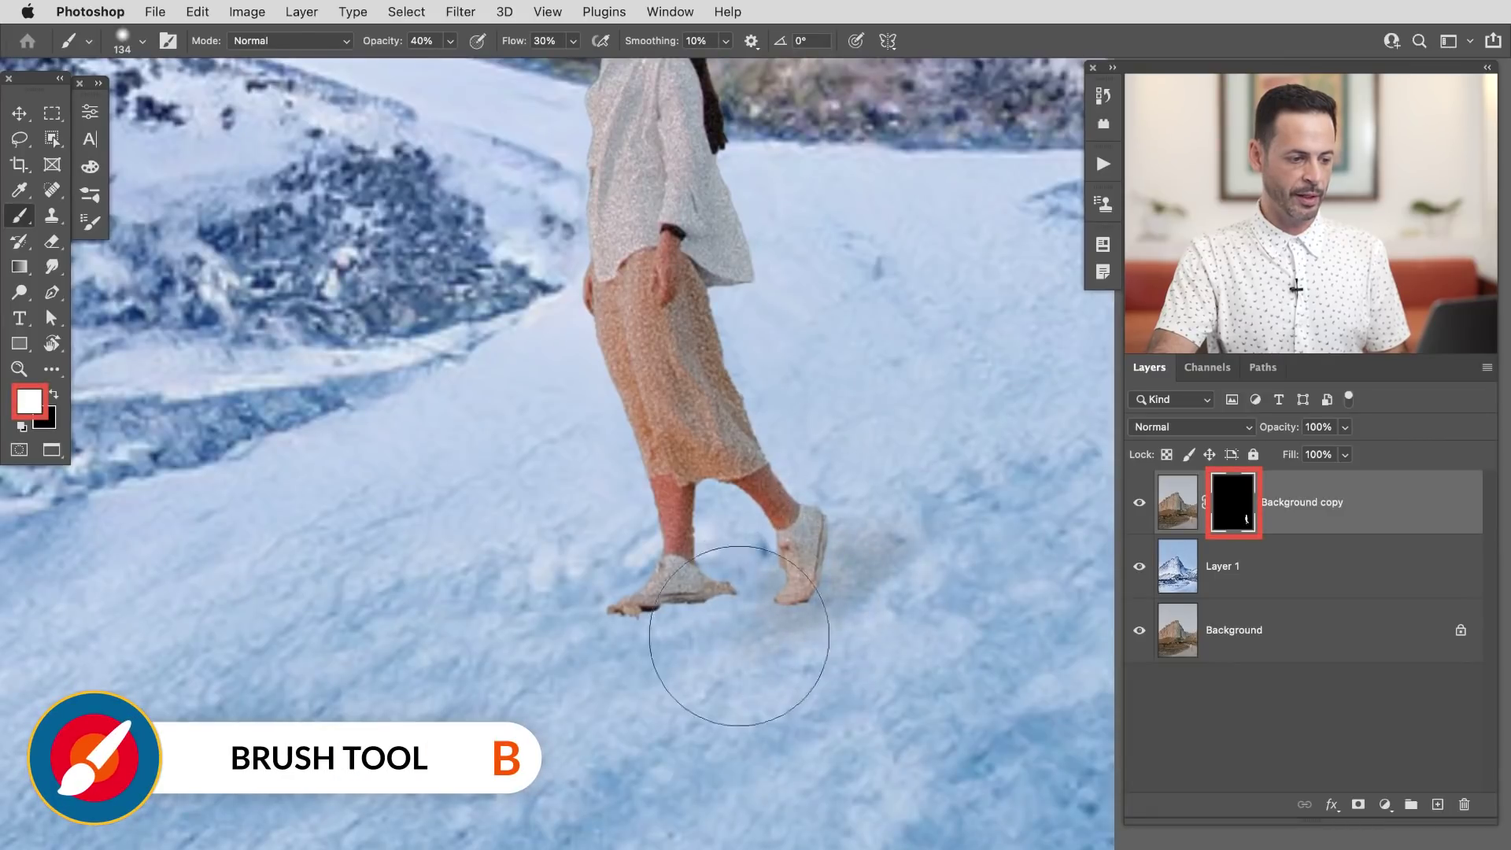
pyautogui.moveTo(739, 635)
pyautogui.mouseDown()
pyautogui.moveTo(666, 627)
pyautogui.moveTo(694, 585)
pyautogui.moveTo(559, 587)
pyautogui.moveTo(624, 677)
pyautogui.moveTo(712, 669)
pyautogui.mouseUp()
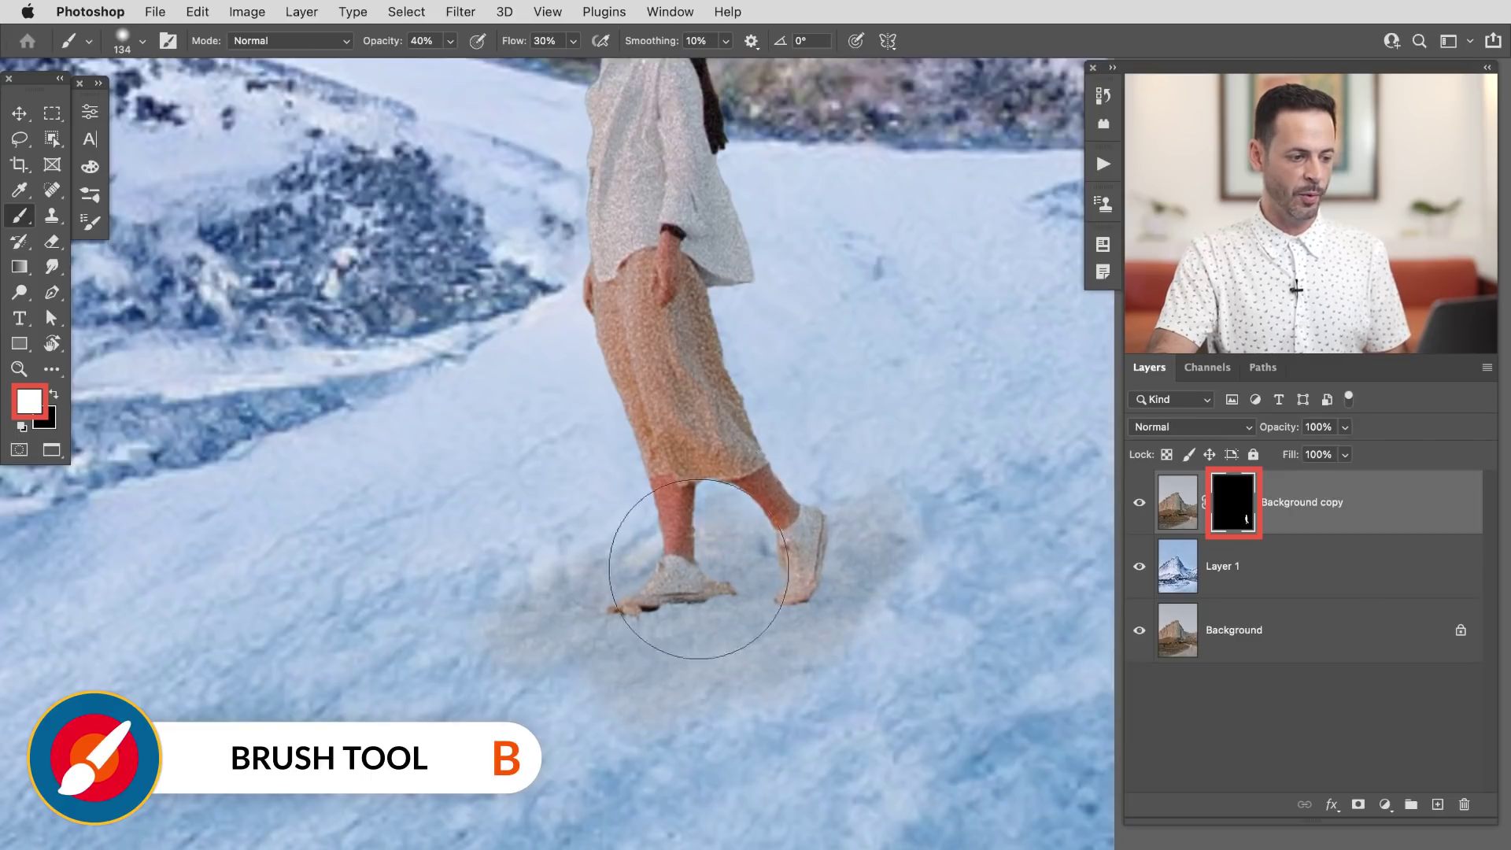
pyautogui.moveTo(799, 562)
pyautogui.mouseDown()
pyautogui.moveTo(884, 529)
pyautogui.moveTo(854, 645)
pyautogui.moveTo(806, 610)
pyautogui.moveTo(712, 652)
pyautogui.moveTo(727, 599)
pyautogui.mouseUp()
# Step: Raise the brush opacity to 100% and paint in more of the original ground beneath and beside the woman's shoes
pyautogui.press('0')
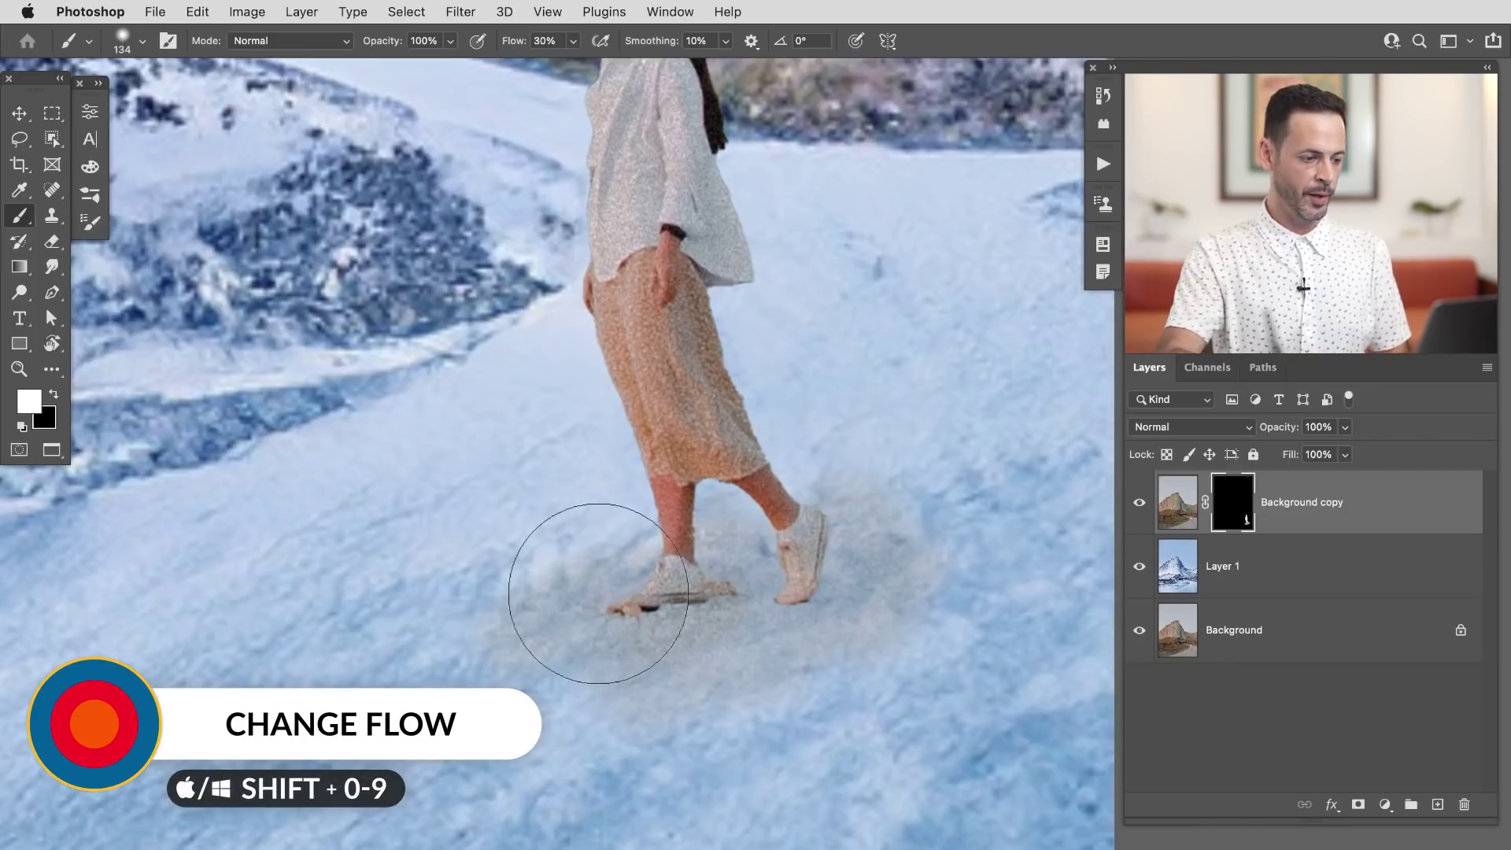
pyautogui.moveTo(733, 593)
pyautogui.mouseDown()
pyautogui.moveTo(646, 633)
pyautogui.moveTo(672, 596)
pyautogui.moveTo(646, 650)
pyautogui.moveTo(767, 582)
pyautogui.moveTo(778, 615)
pyautogui.moveTo(849, 560)
pyautogui.moveTo(815, 621)
pyautogui.moveTo(907, 564)
pyautogui.moveTo(868, 595)
pyautogui.moveTo(835, 572)
pyautogui.moveTo(877, 529)
pyautogui.moveTo(829, 564)
pyautogui.moveTo(868, 523)
pyautogui.moveTo(831, 587)
pyautogui.moveTo(818, 556)
pyautogui.moveTo(883, 586)
pyautogui.mouseUp()
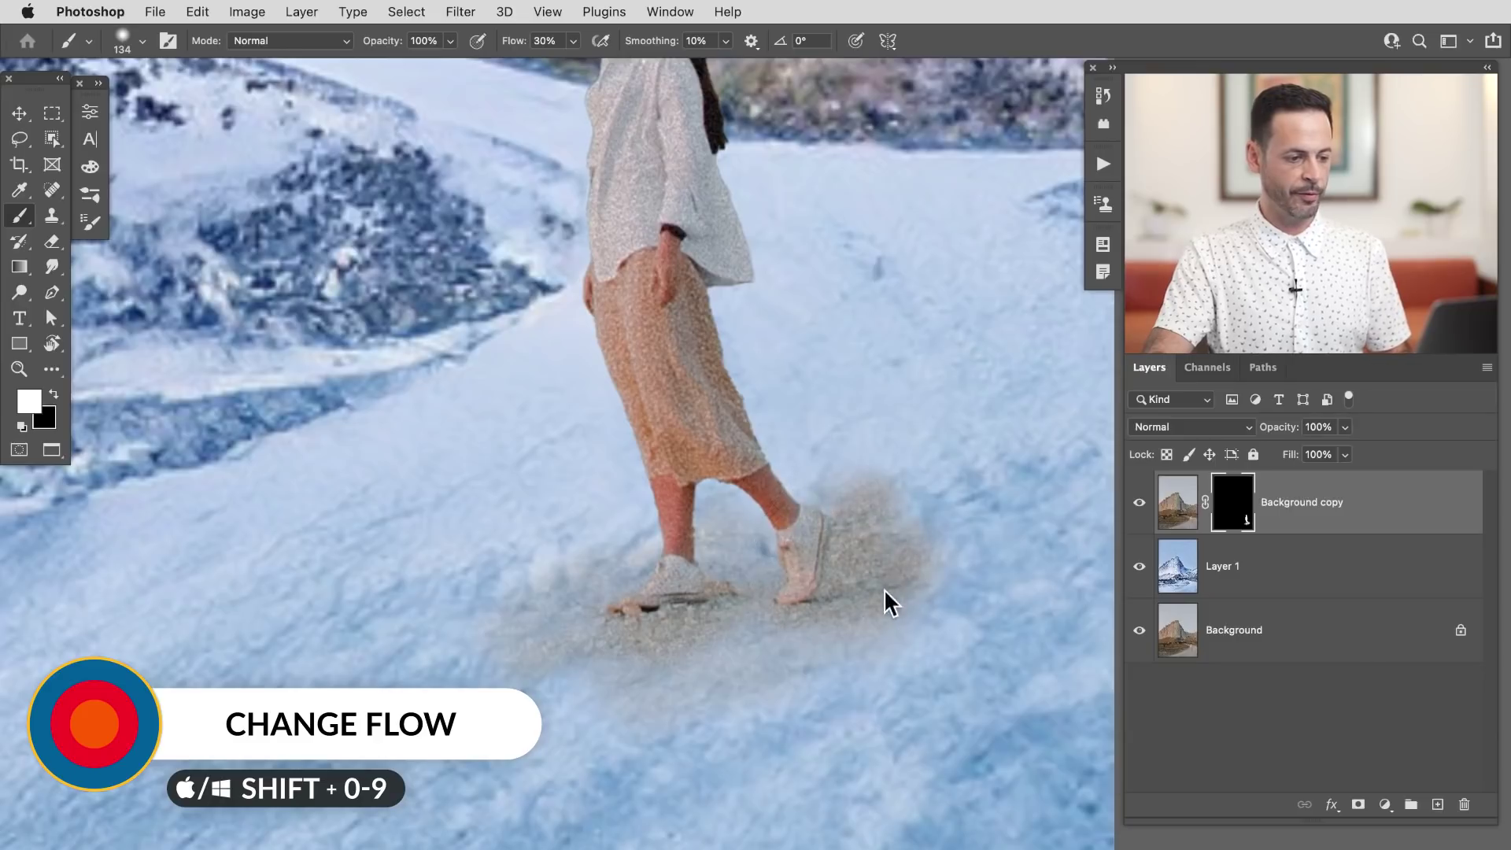
pyautogui.moveTo(820, 637)
pyautogui.keyDown('ctrl'); pyautogui.keyDown('alt'); pyautogui.mouseDown()
pyautogui.moveTo(902, 613)
pyautogui.moveTo(813, 635)
pyautogui.moveTo(838, 665)
pyautogui.moveTo(822, 626)
pyautogui.moveTo(772, 635)
pyautogui.moveTo(763, 560)
pyautogui.moveTo(799, 536)
pyautogui.moveTo(726, 645)
pyautogui.moveTo(622, 694)
pyautogui.moveTo(546, 704)
pyautogui.moveTo(596, 651)
pyautogui.moveTo(566, 612)
pyautogui.moveTo(648, 573)
pyautogui.moveTo(679, 612)
pyautogui.mouseUp(); pyautogui.keyUp('alt'); pyautogui.keyUp('ctrl')
pyautogui.keyDown('super'); pyautogui.moveTo(837, 674); pyautogui.dragTo(824, 706); pyautogui.keyUp('super')
pyautogui.keyDown('super'); pyautogui.moveTo(823, 707); pyautogui.dragTo(782, 704); pyautogui.keyUp('super')
# Step: Compare the snowy composite with the original photo by toggling the visibility of Background copy and Layer 1
pyautogui.scroll(-2, 779, 704)
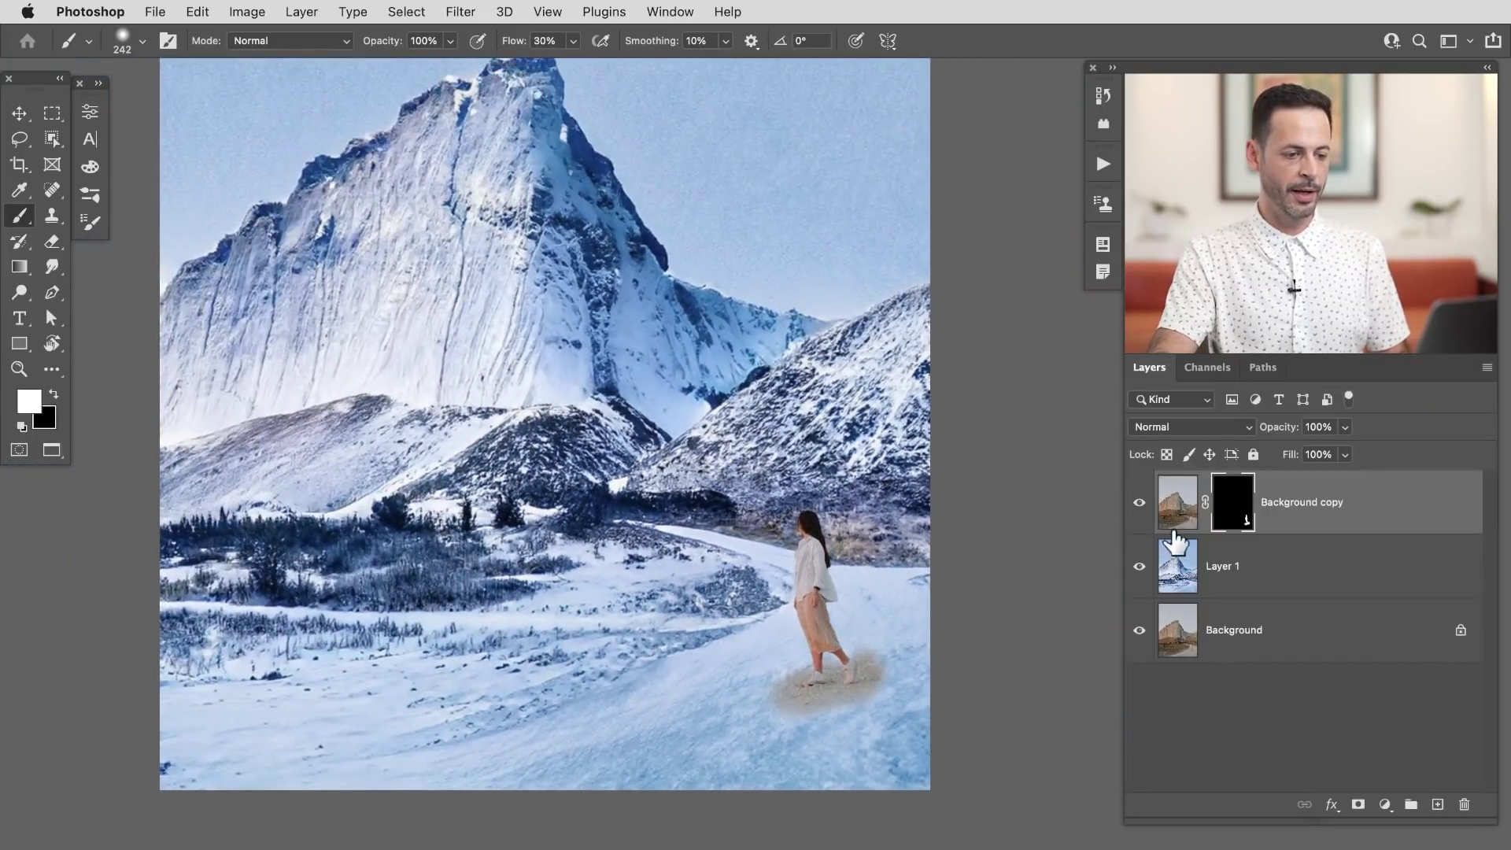
pyautogui.click(1139, 508)
pyautogui.click(1139, 568)
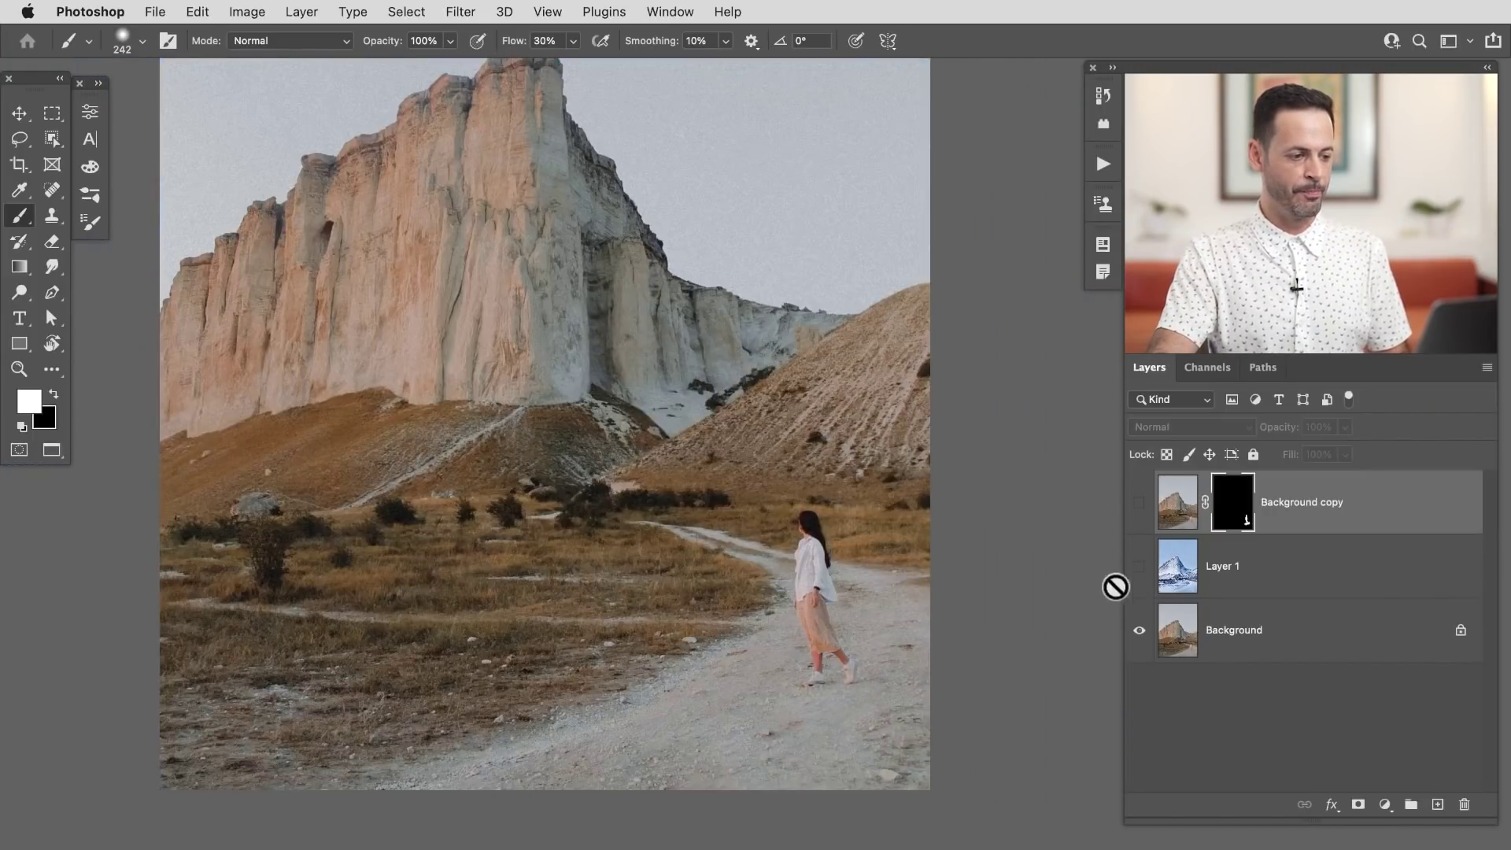
pyautogui.click(1140, 568)
pyautogui.click(1139, 502)
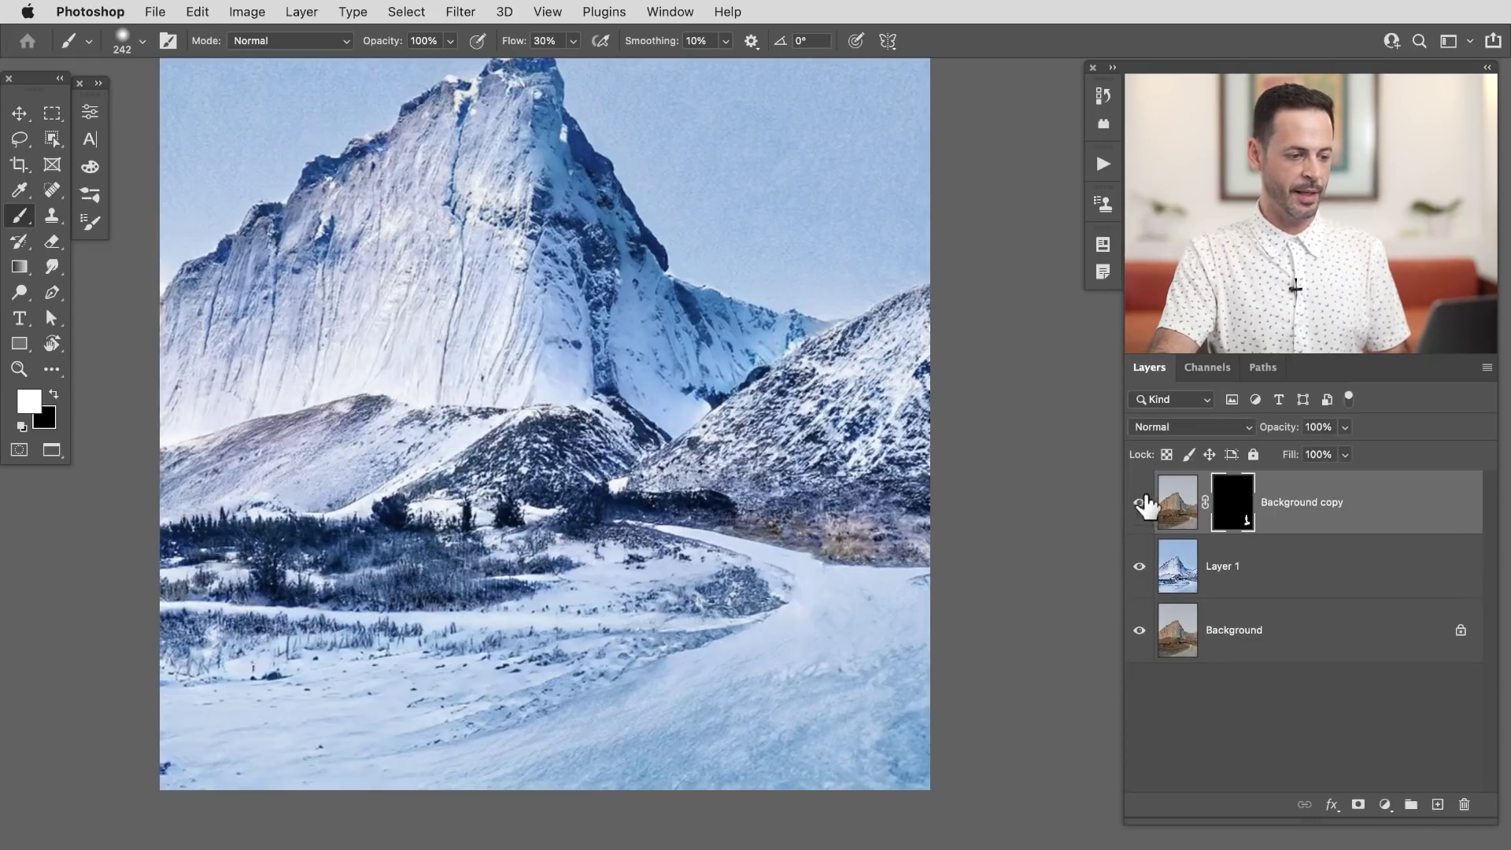
# Step: Add a Levels adjustment layer clipped to Background copy, test darker midtones and reset the adjustment to its defaults
pyautogui.moveTo(866, 687); pyautogui.dragTo(949, 719)
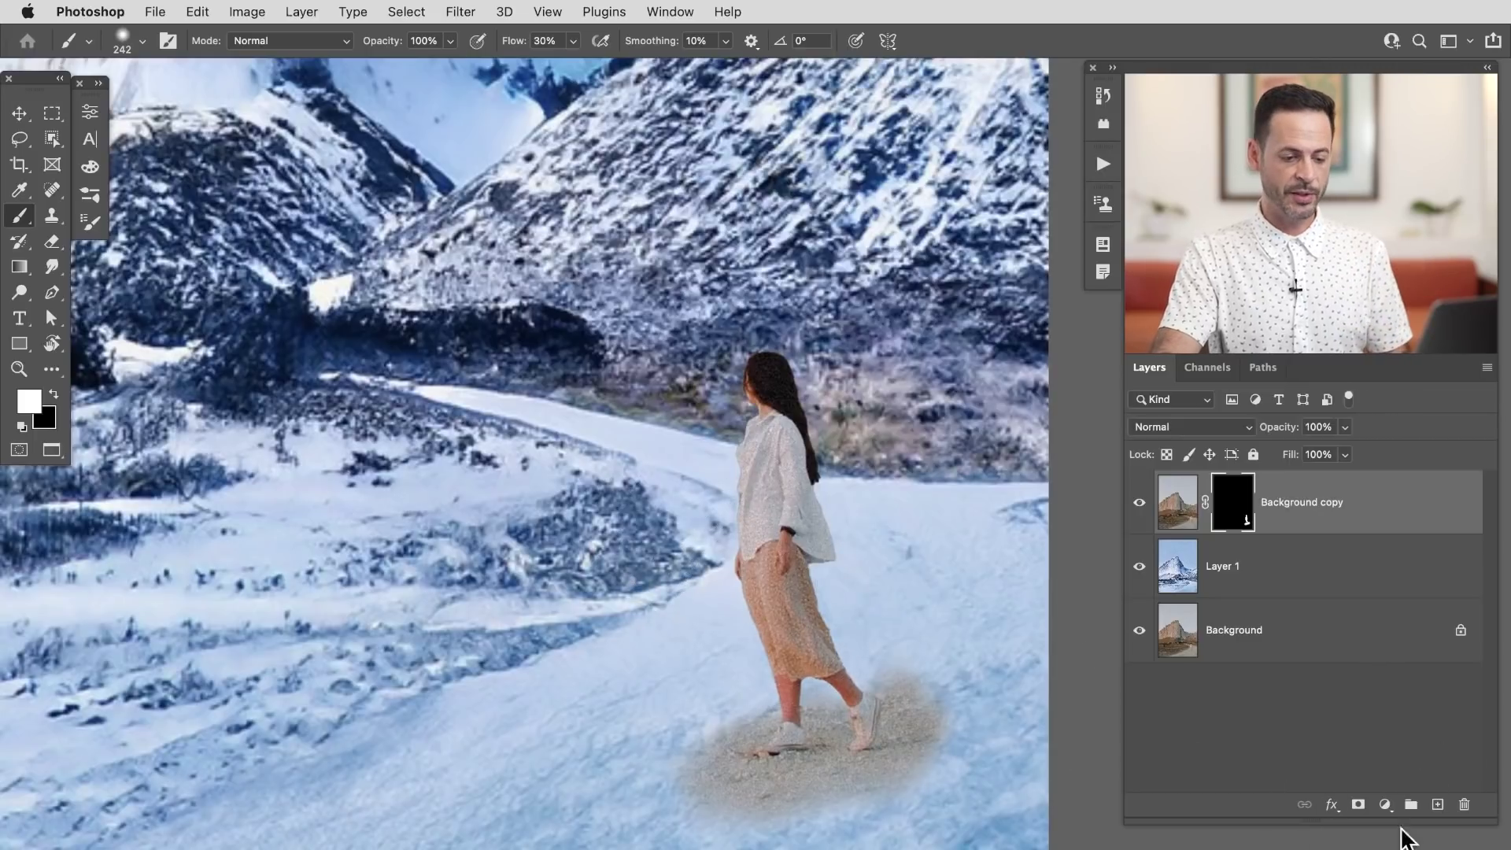
pyautogui.click(1385, 804)
pyautogui.scroll(-4, 1403, 793)
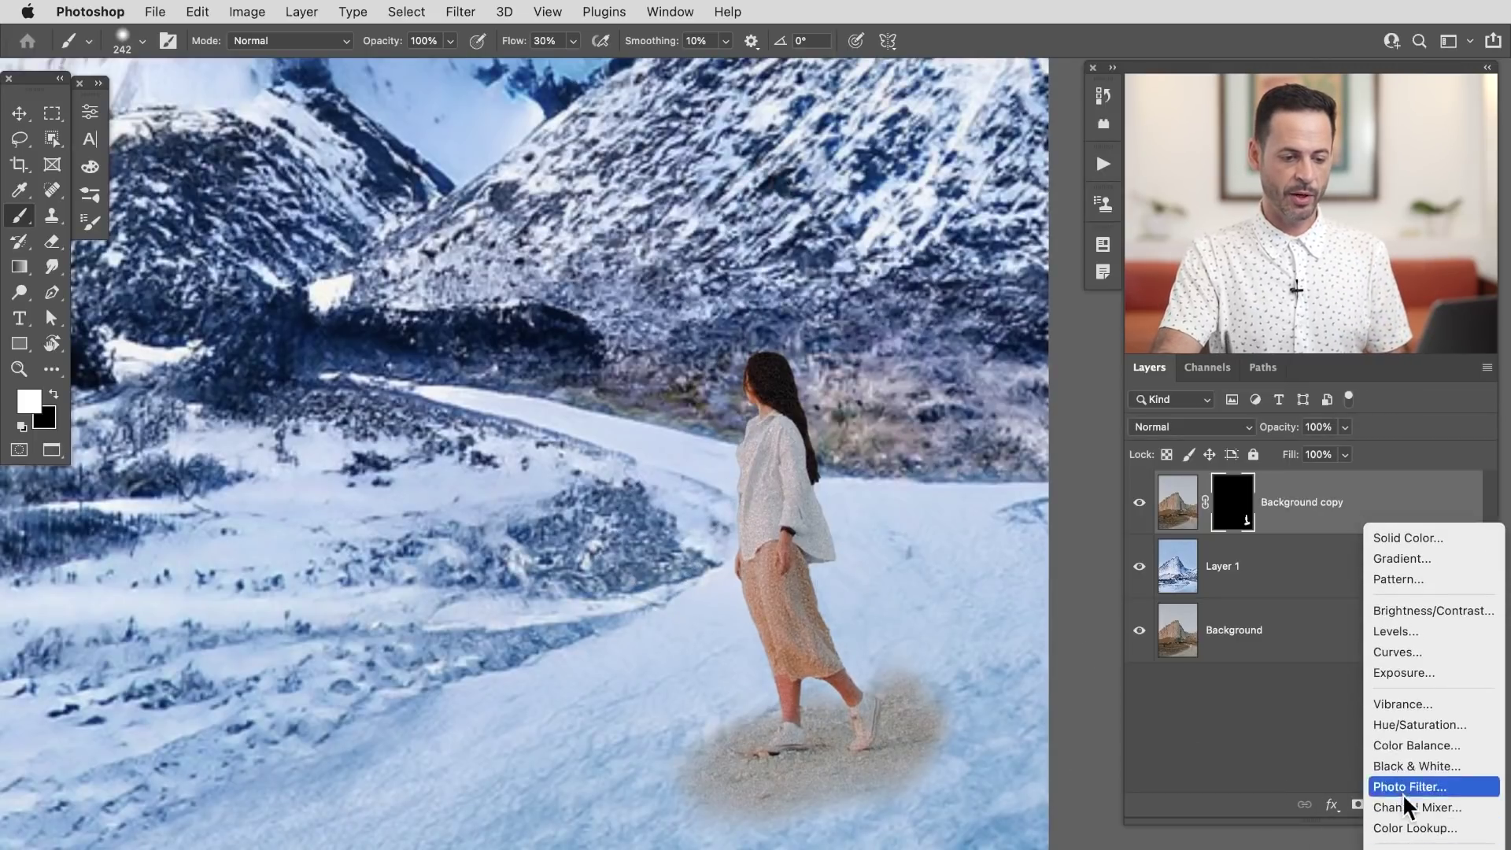
pyautogui.click(1409, 631)
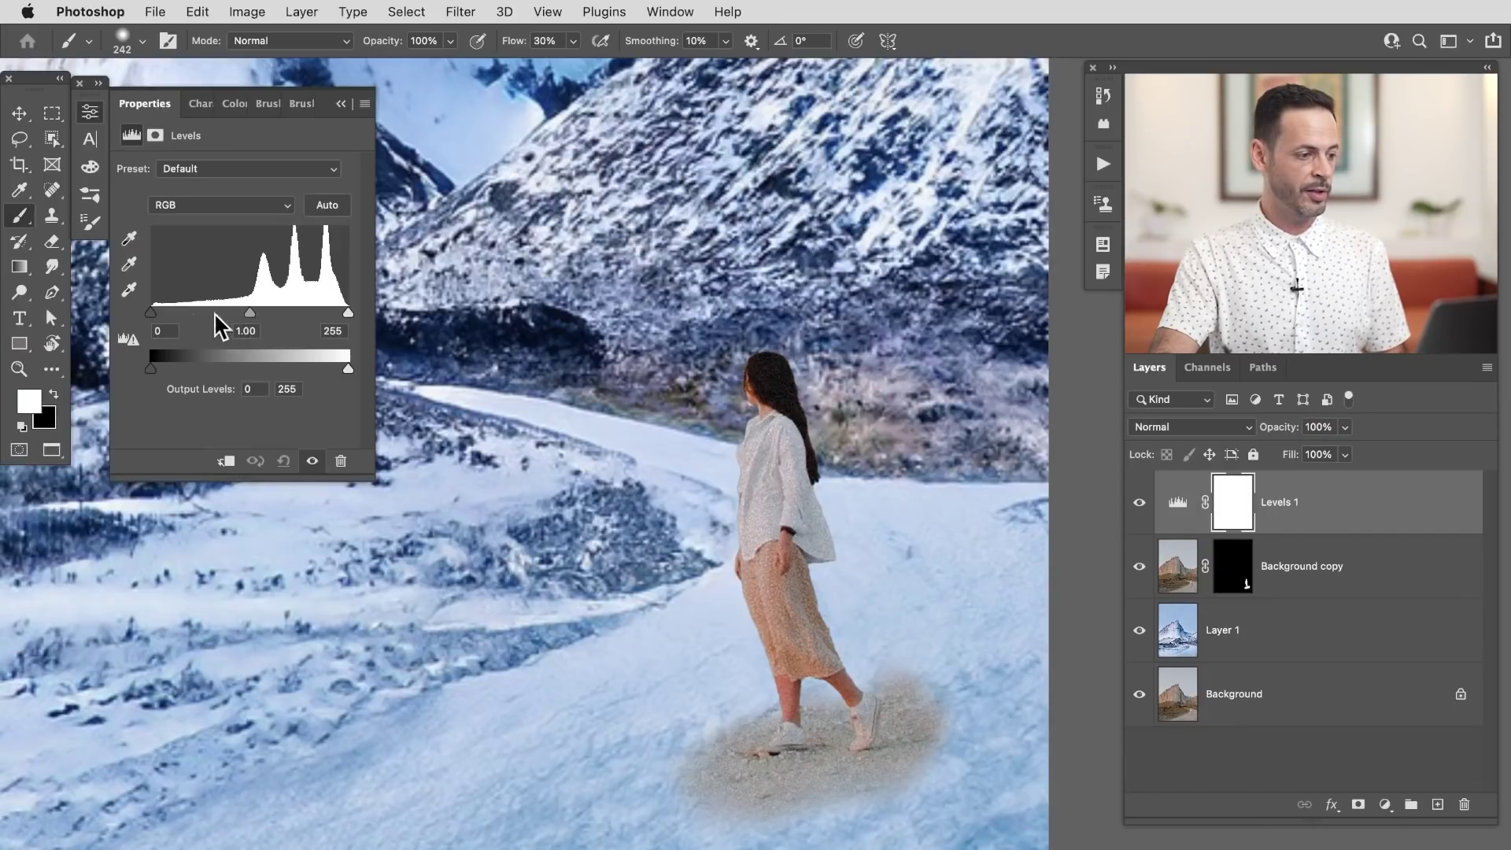
pyautogui.moveTo(252, 322); pyautogui.dragTo(285, 317)
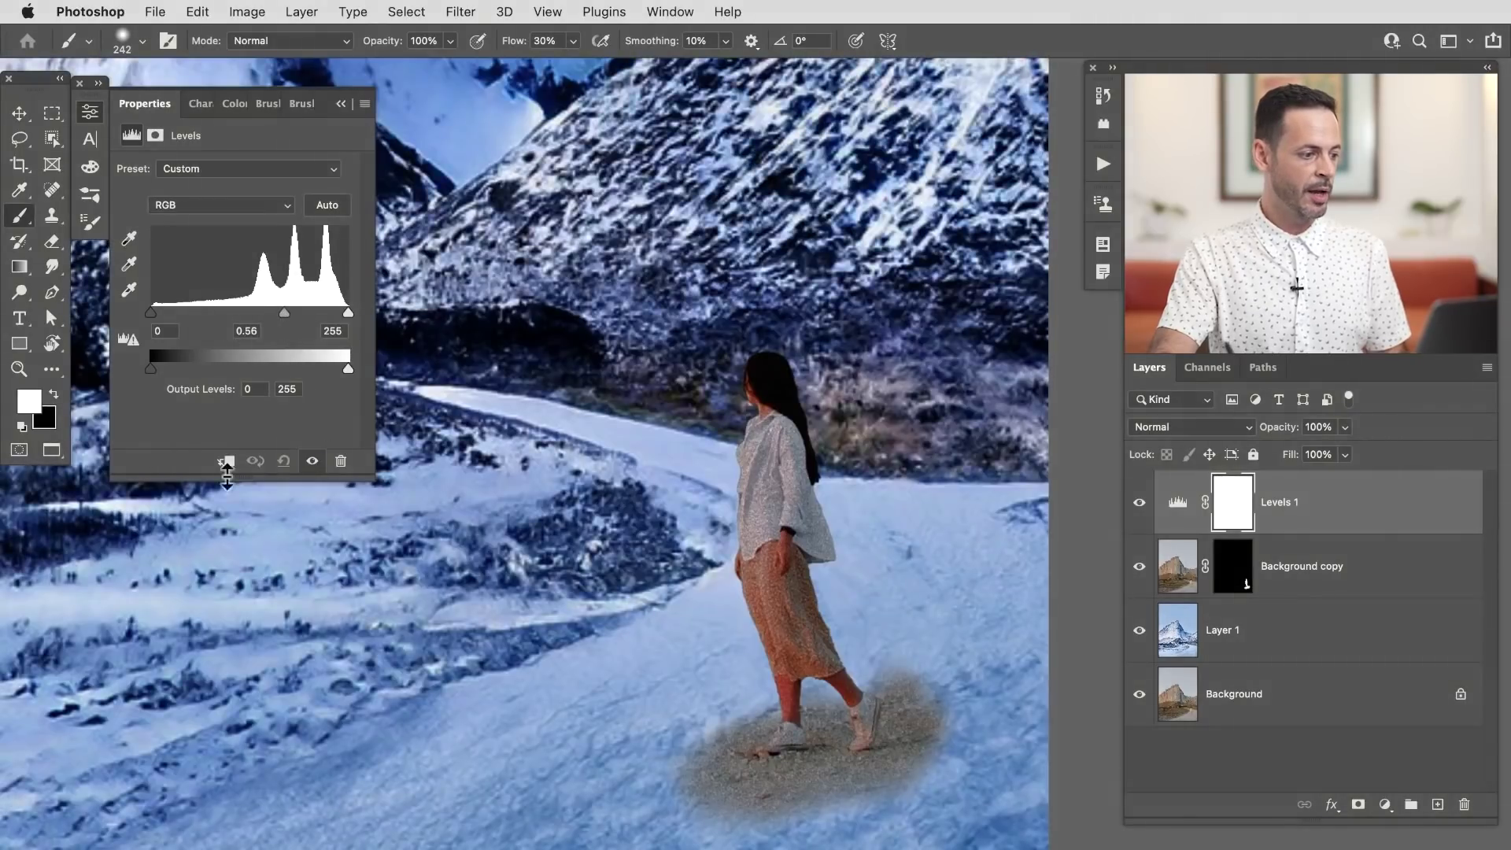
pyautogui.click(226, 465)
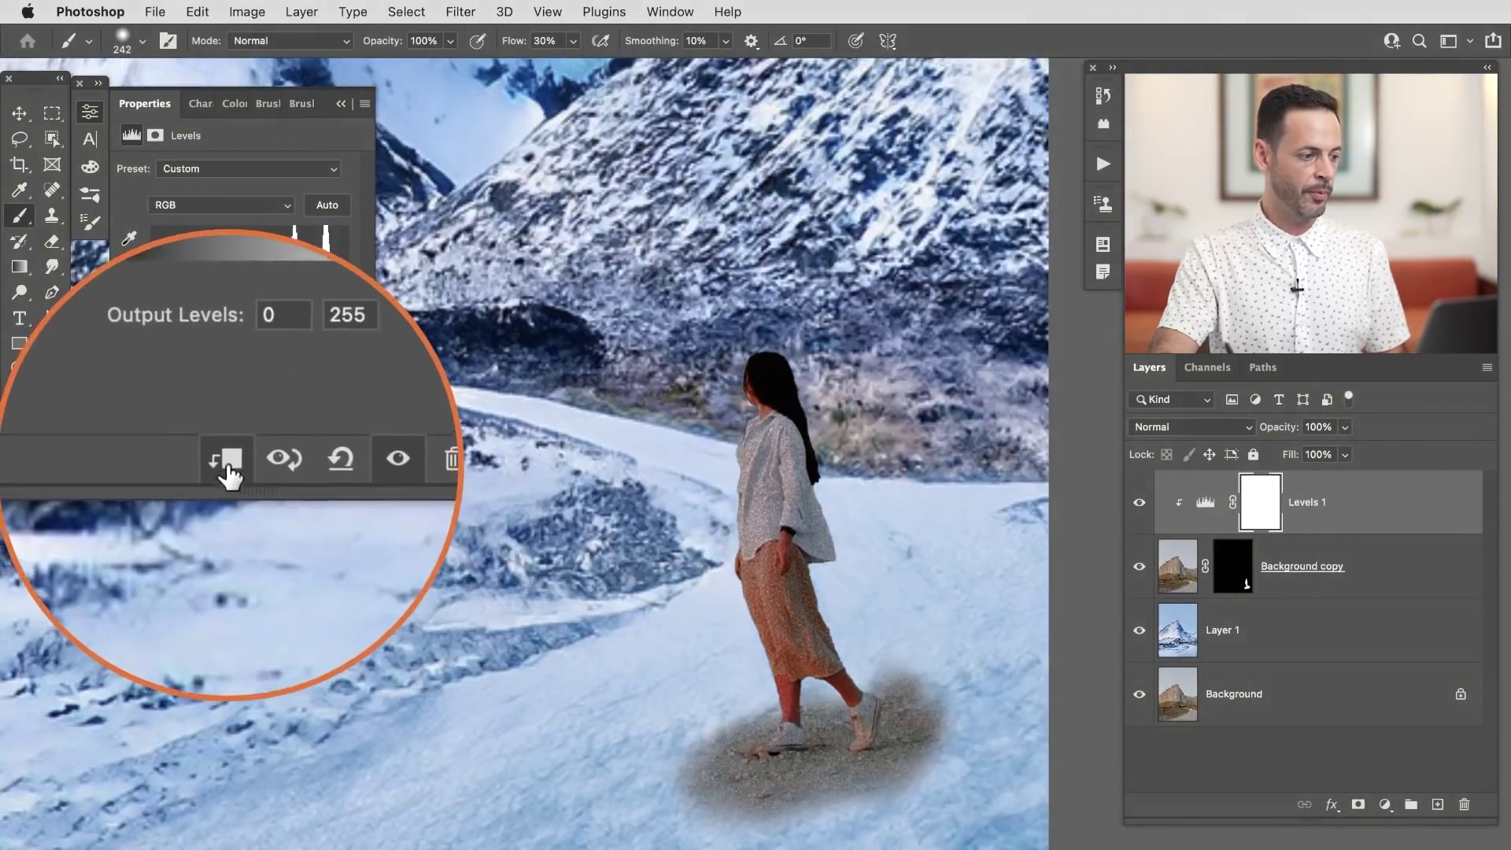
pyautogui.moveTo(290, 312)
pyautogui.mouseDown()
pyautogui.moveTo(213, 319)
pyautogui.moveTo(263, 319)
pyautogui.mouseUp()
pyautogui.click(284, 462)
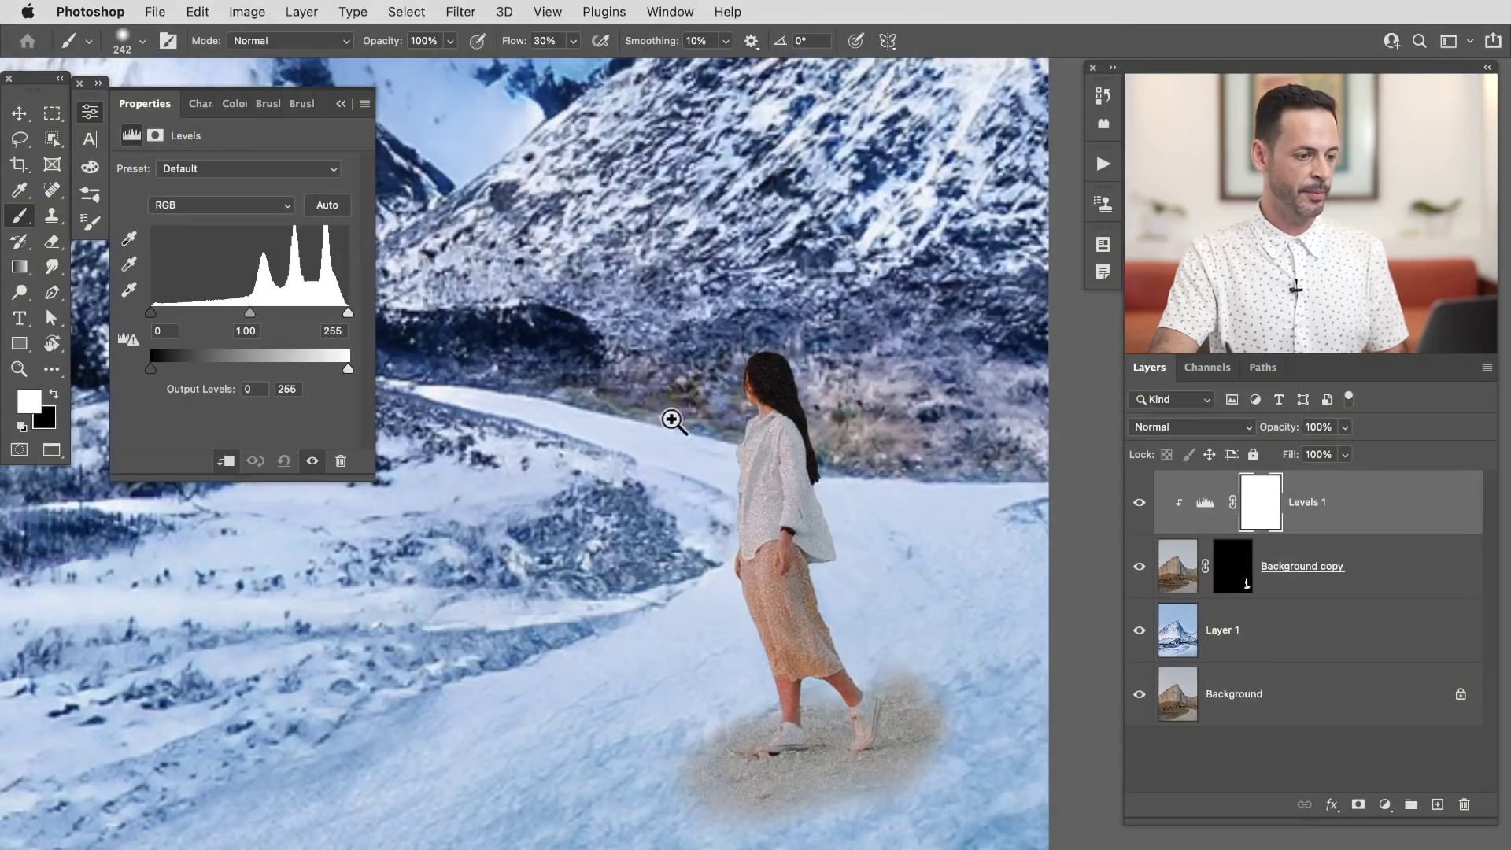
# Step: Examine how the woman and the revealed ground around her feet match the surrounding snow in color and brightness
pyautogui.moveTo(671, 419); pyautogui.dragTo(811, 642)
pyautogui.moveTo(780, 601); pyautogui.dragTo(727, 600)
pyautogui.moveTo(716, 533); pyautogui.dragTo(753, 580)
pyautogui.moveTo(768, 675); pyautogui.dragTo(692, 625)
pyautogui.scroll(4, 894, 701)
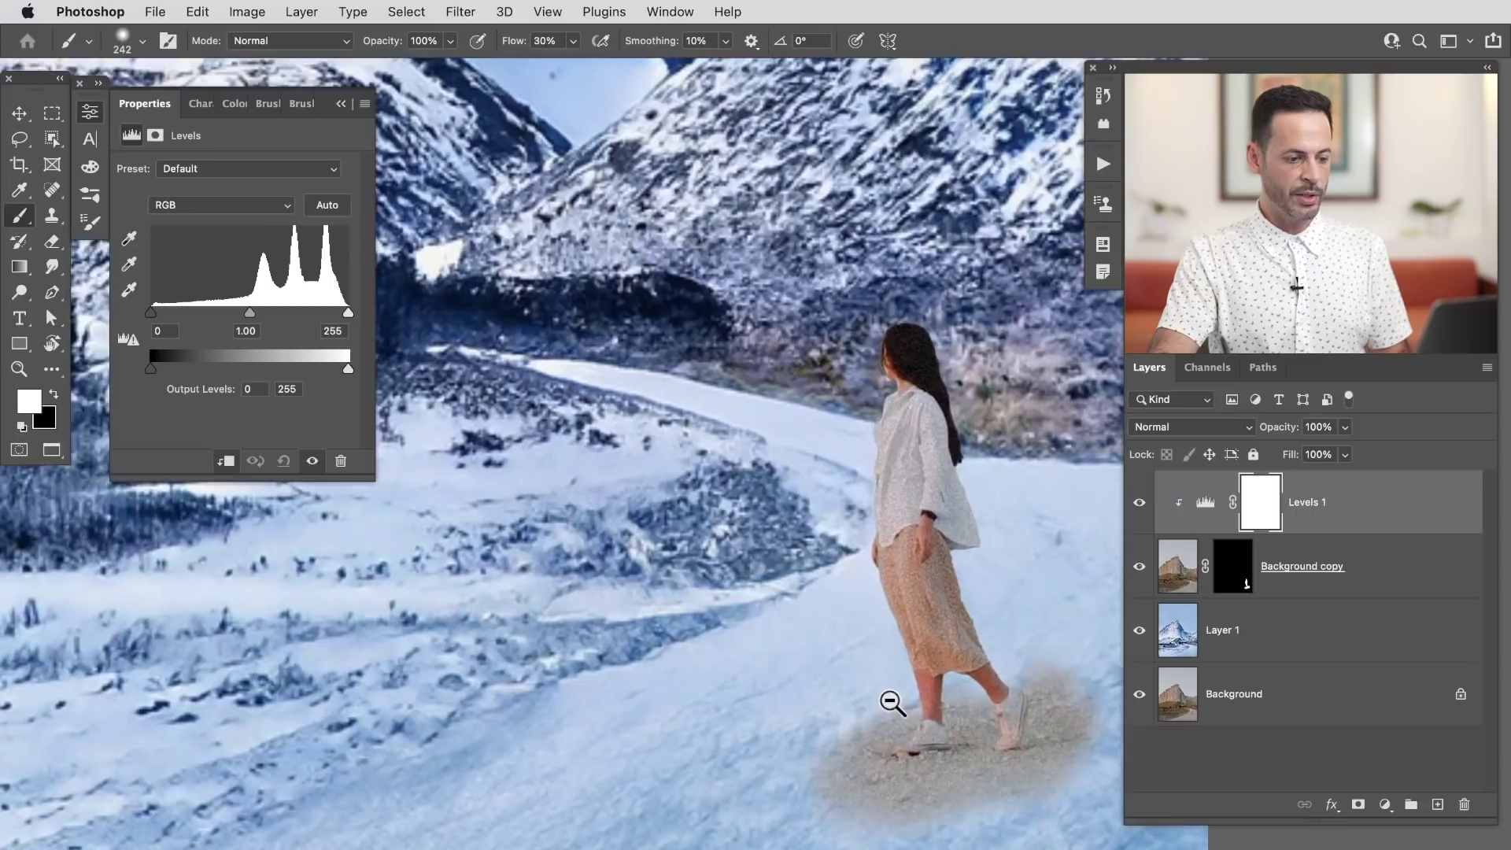
pyautogui.moveTo(894, 702); pyautogui.dragTo(776, 621)
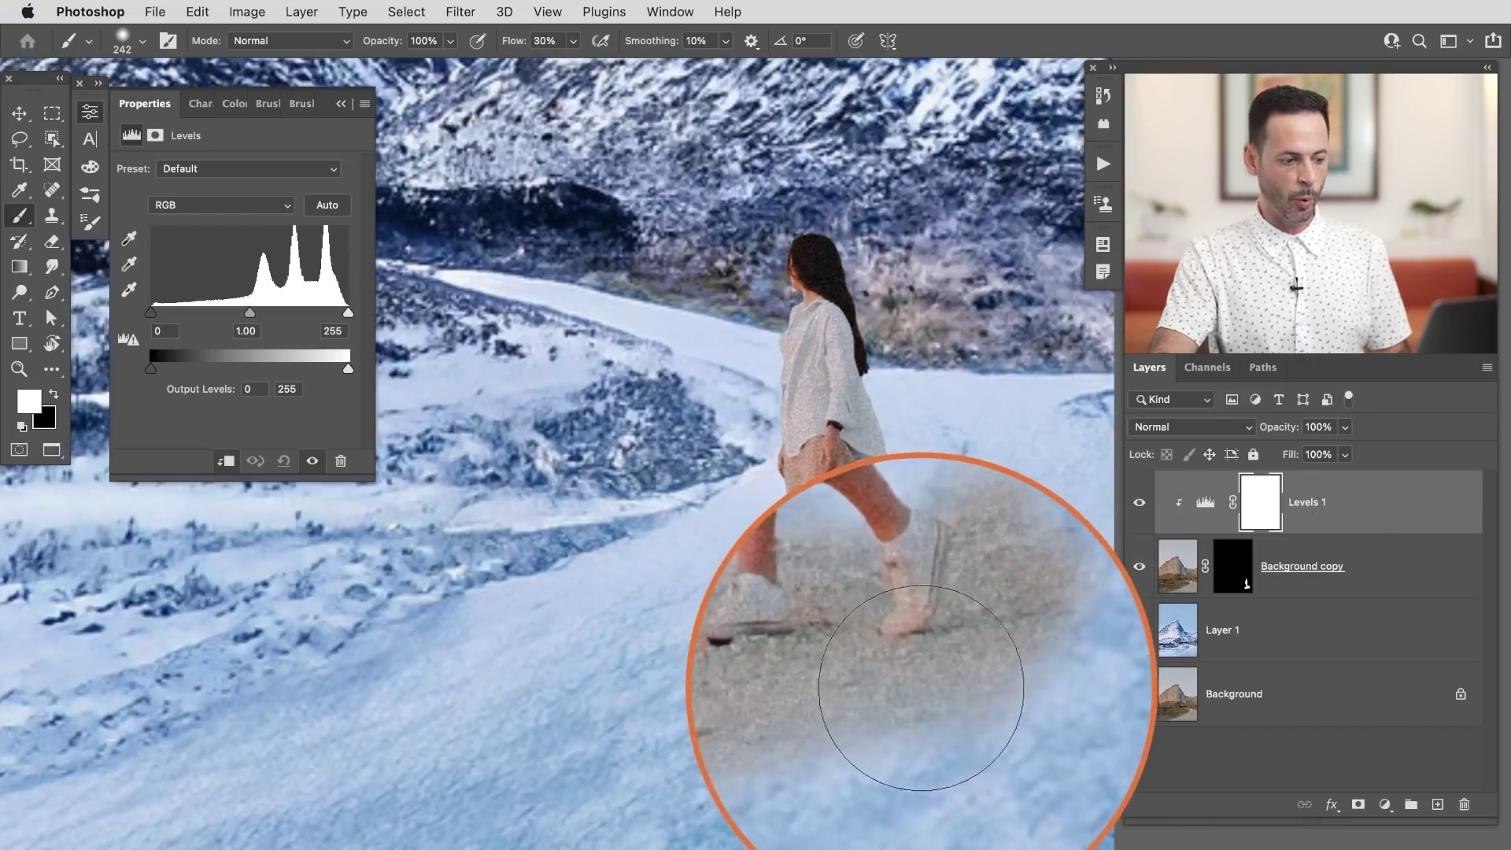
pyautogui.scroll(-3, 763, 685)
pyautogui.moveTo(732, 688); pyautogui.dragTo(746, 714)
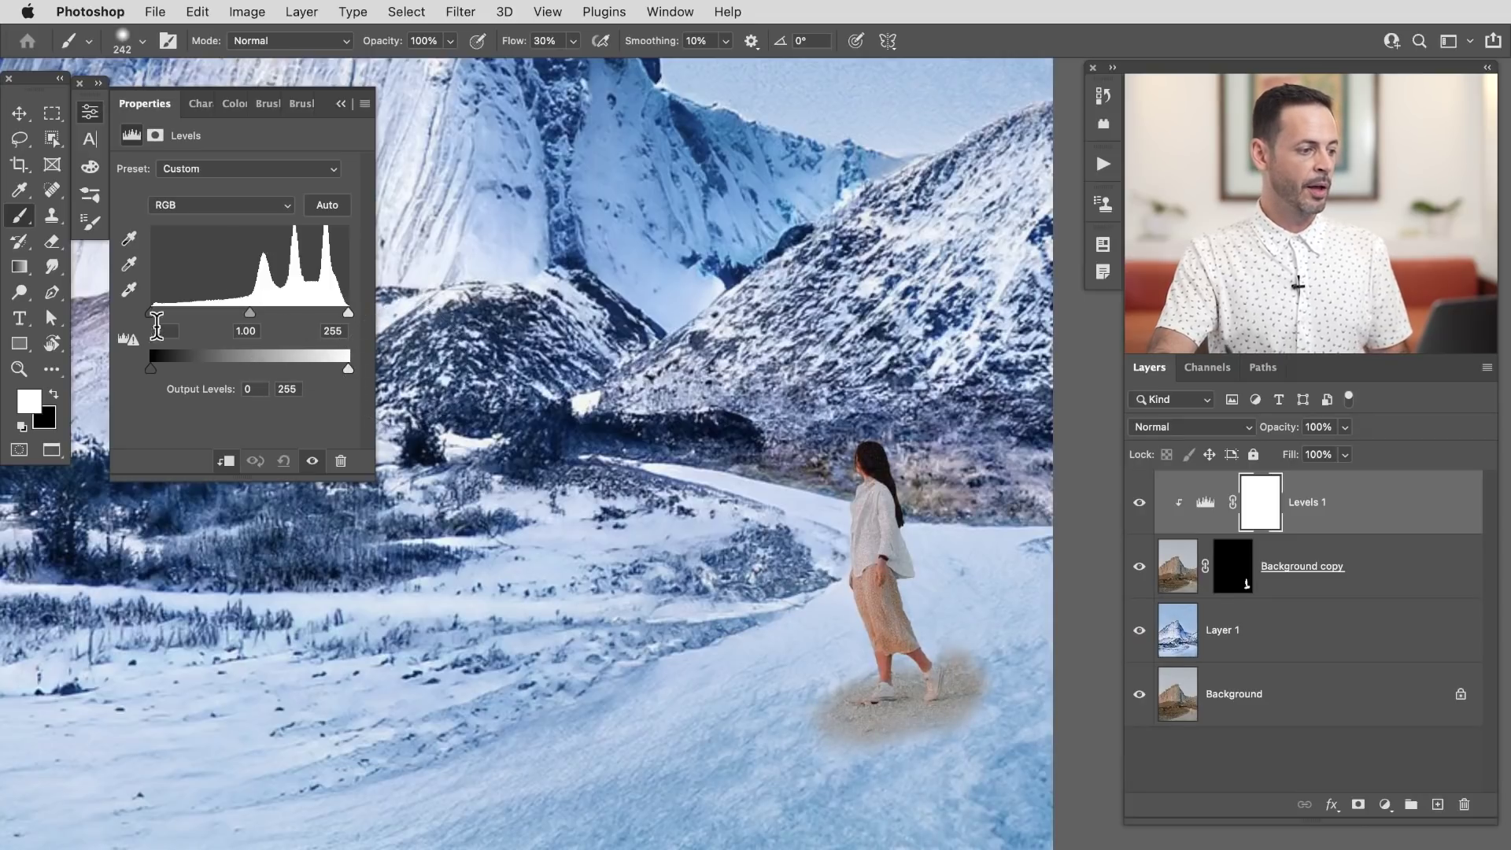
# Step: Set the Blue channel's input white point to 180 in the Levels 1 adjustment
pyautogui.moveTo(155, 314); pyautogui.dragTo(149, 367)
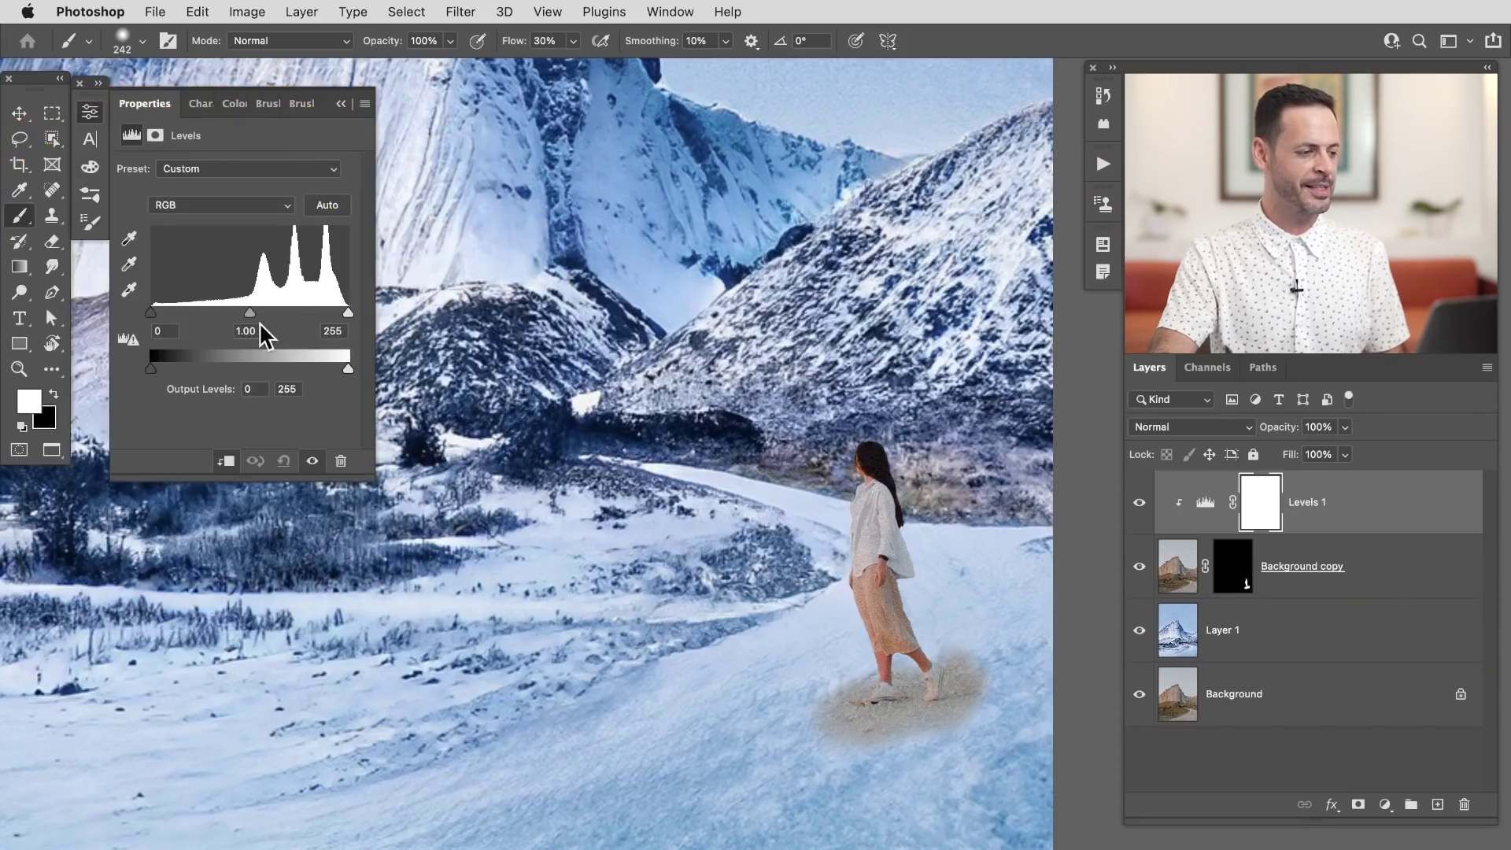
pyautogui.moveTo(256, 315)
pyautogui.mouseDown()
pyautogui.moveTo(273, 318)
pyautogui.moveTo(250, 316)
pyautogui.mouseUp()
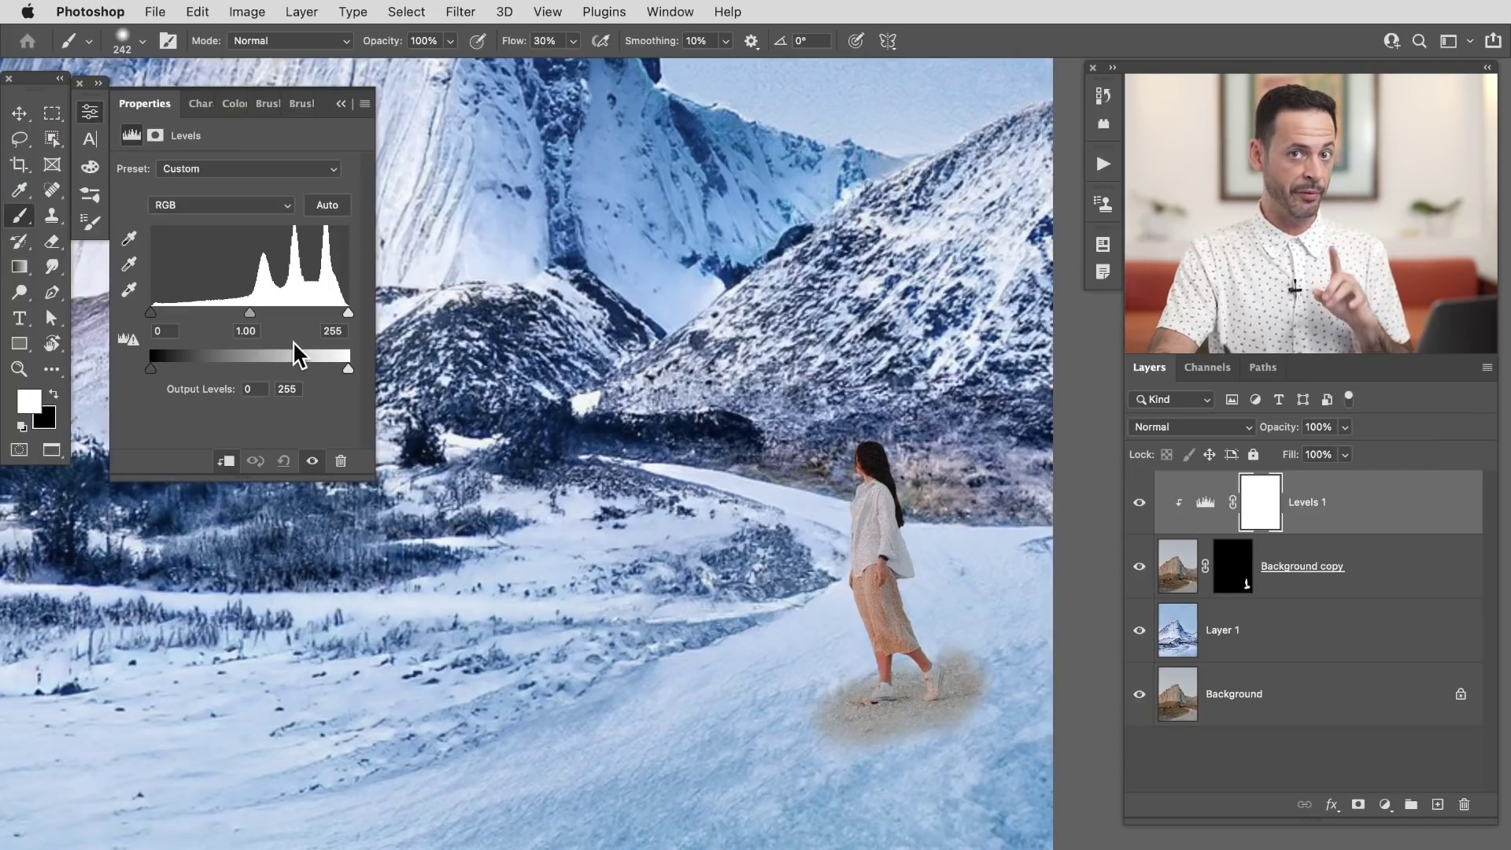
pyautogui.click(214, 205)
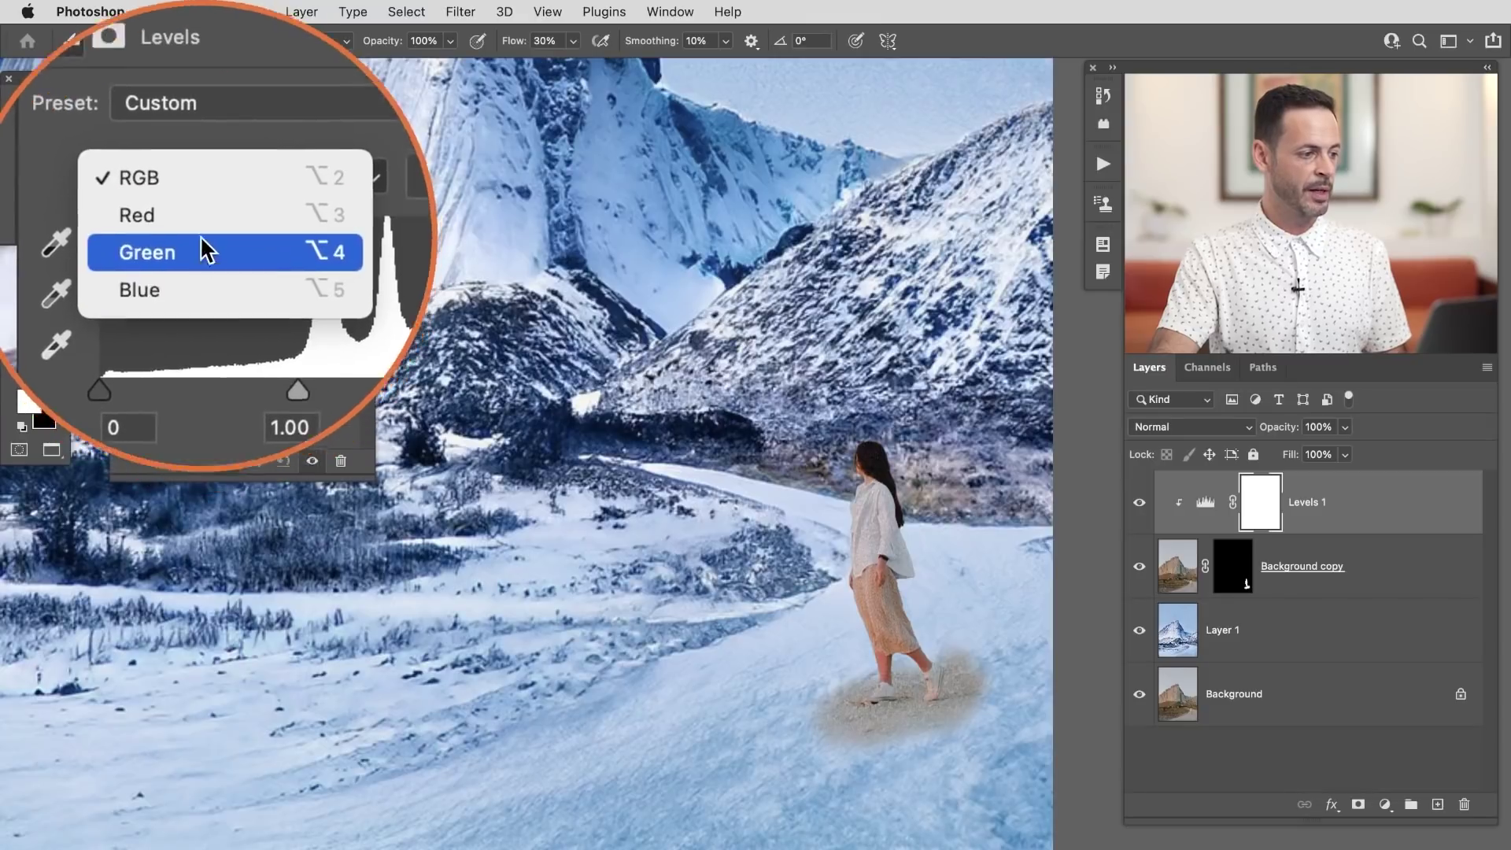
pyautogui.click(197, 258)
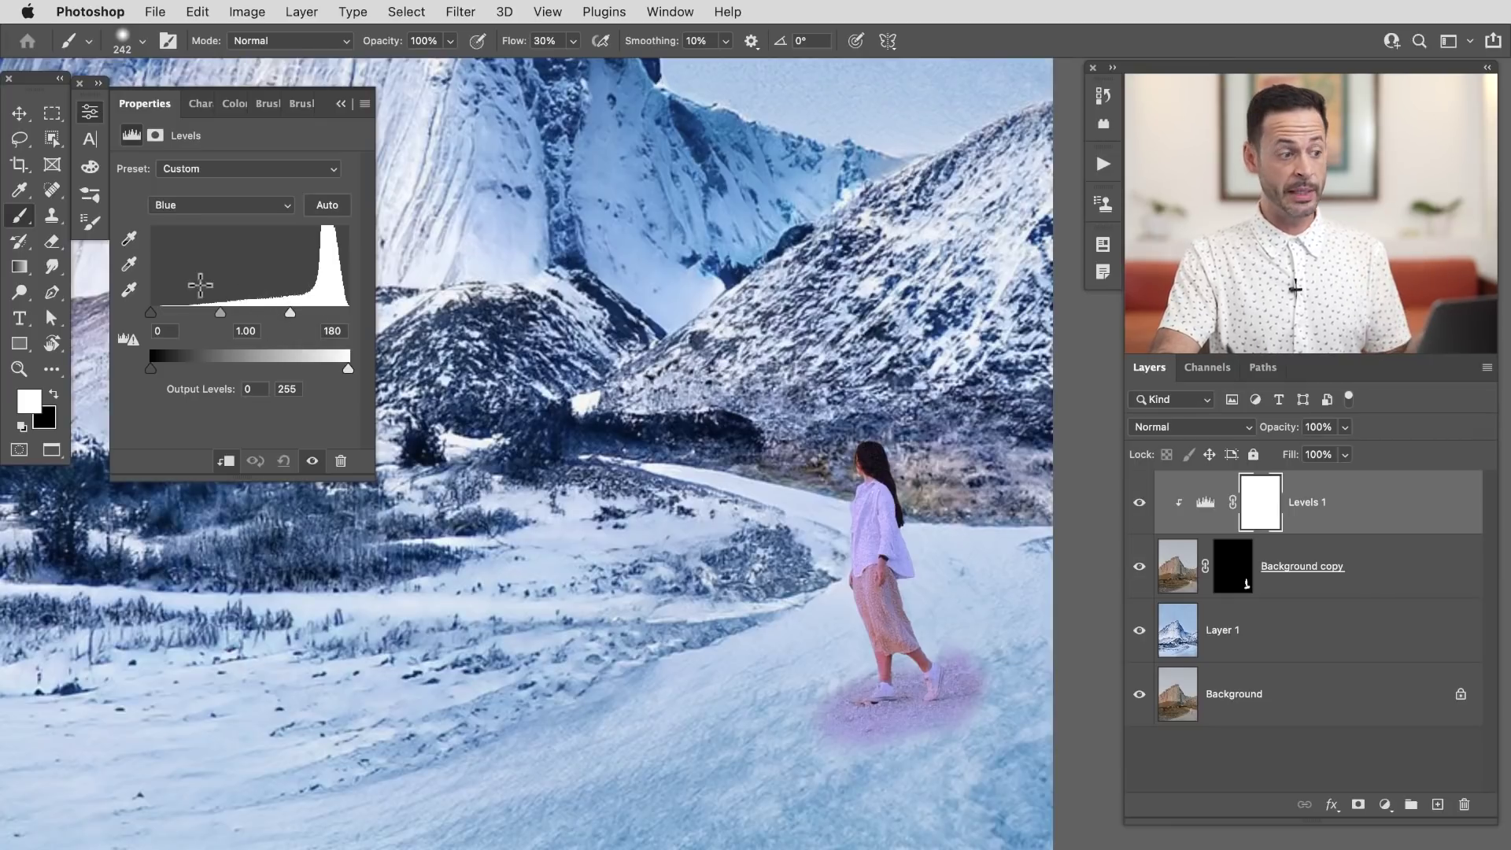
# Step: Set the Levels 1 input white points to 175 for the Red channel and 199 for the Green channel
pyautogui.click(206, 206)
pyautogui.click(211, 167)
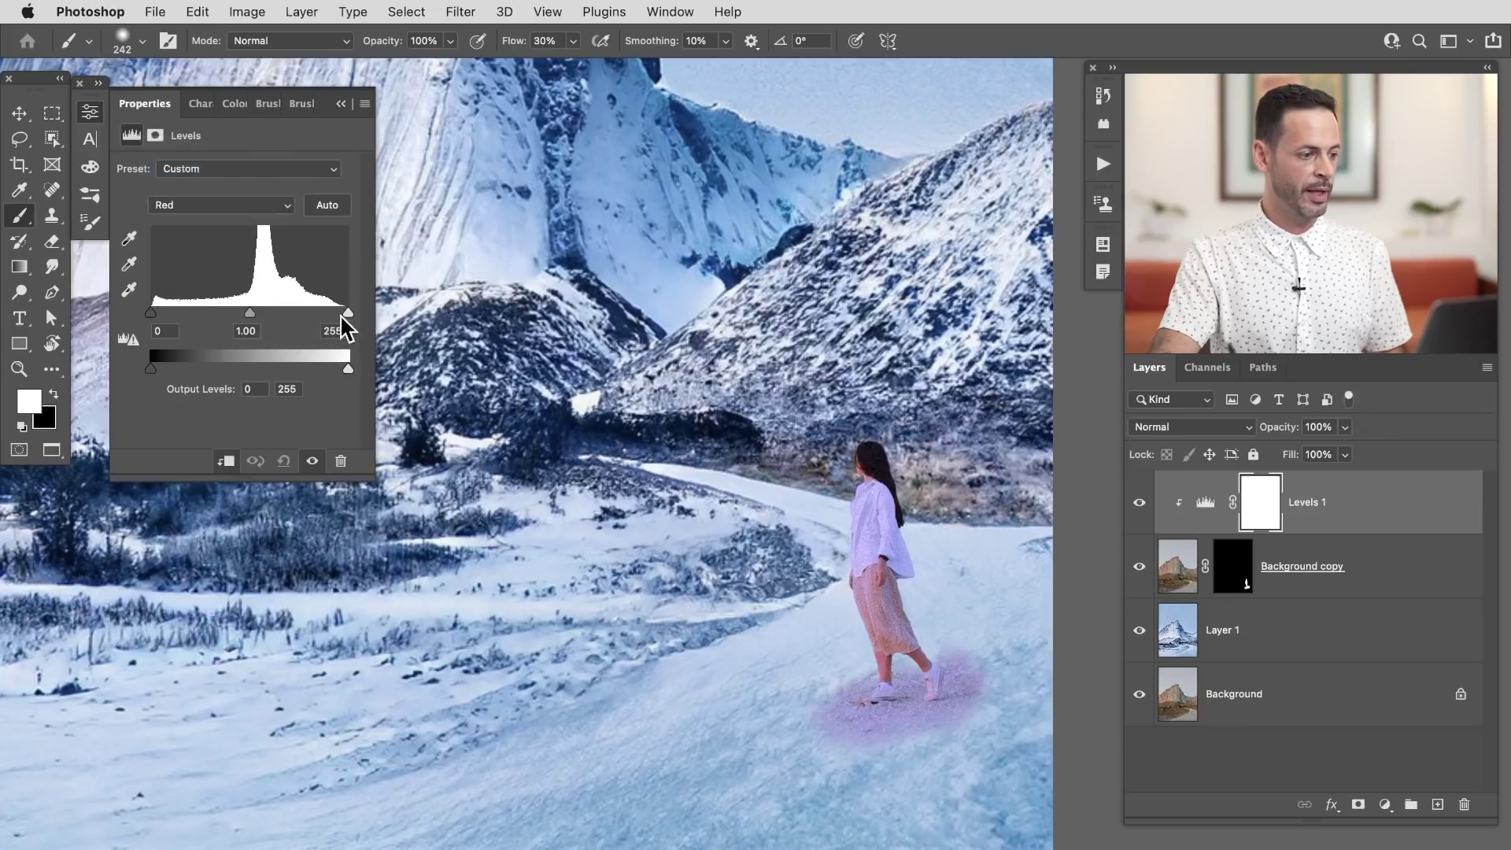
pyautogui.moveTo(345, 313); pyautogui.dragTo(287, 313)
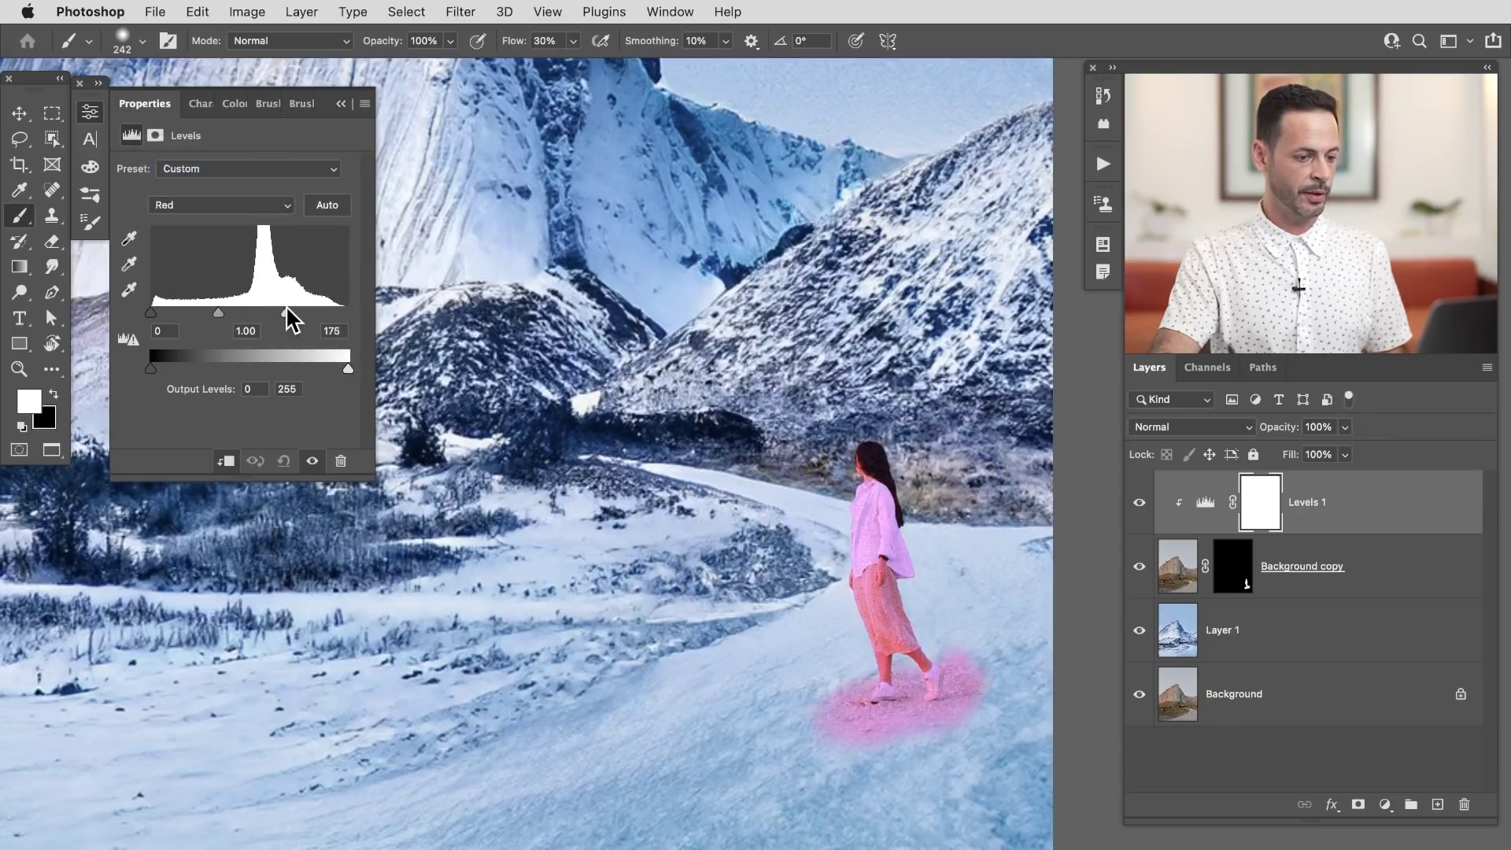
pyautogui.click(220, 206)
pyautogui.click(226, 227)
pyautogui.moveTo(346, 313); pyautogui.dragTo(307, 319)
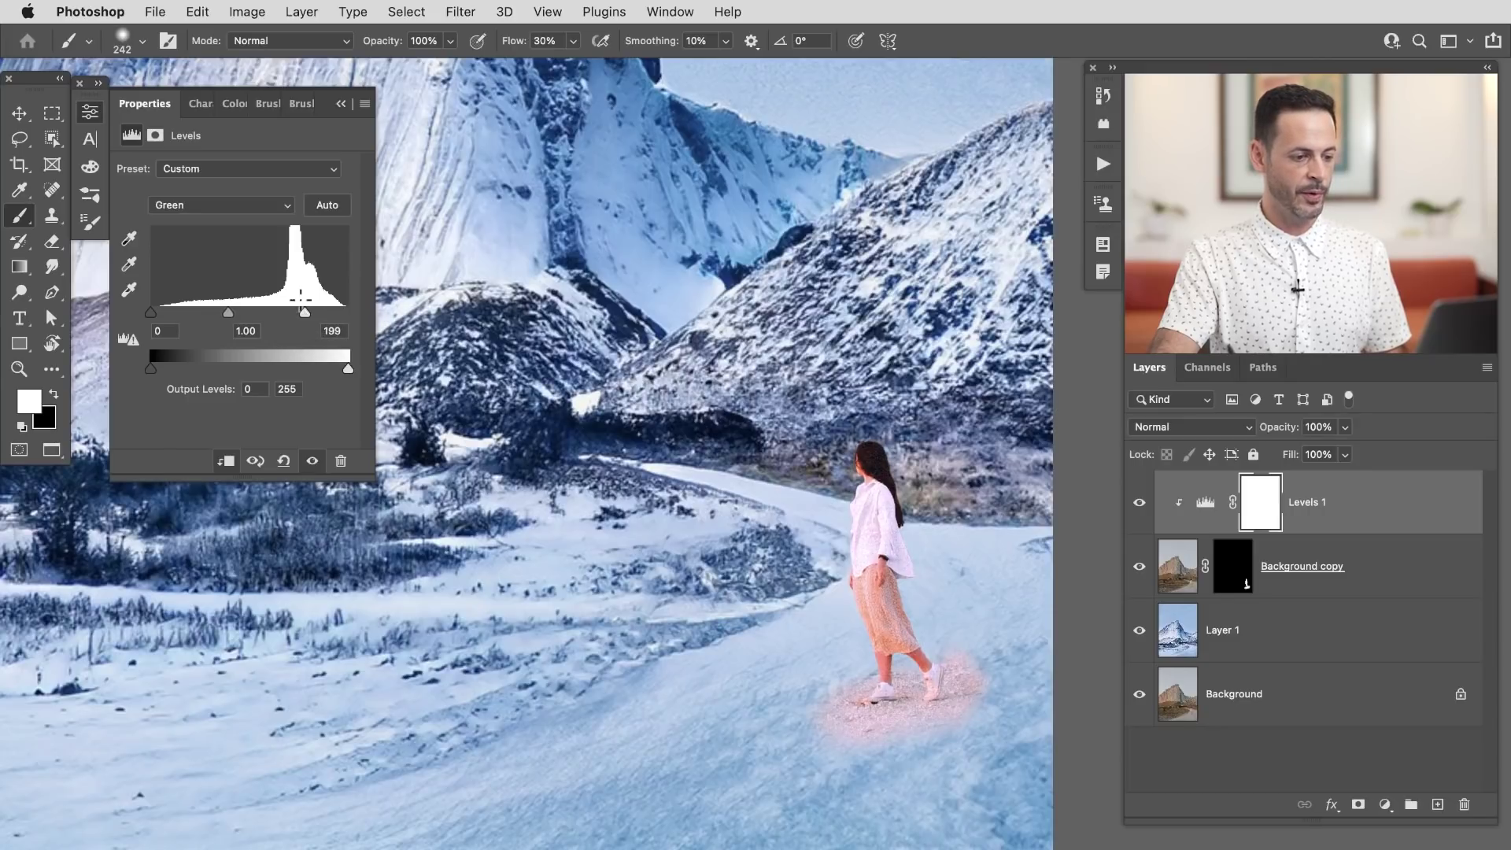
# Step: Adjust the Levels 1 input white points to 209 for the Red channel and 161 for the Blue channel
pyautogui.click(229, 206)
pyautogui.click(228, 186)
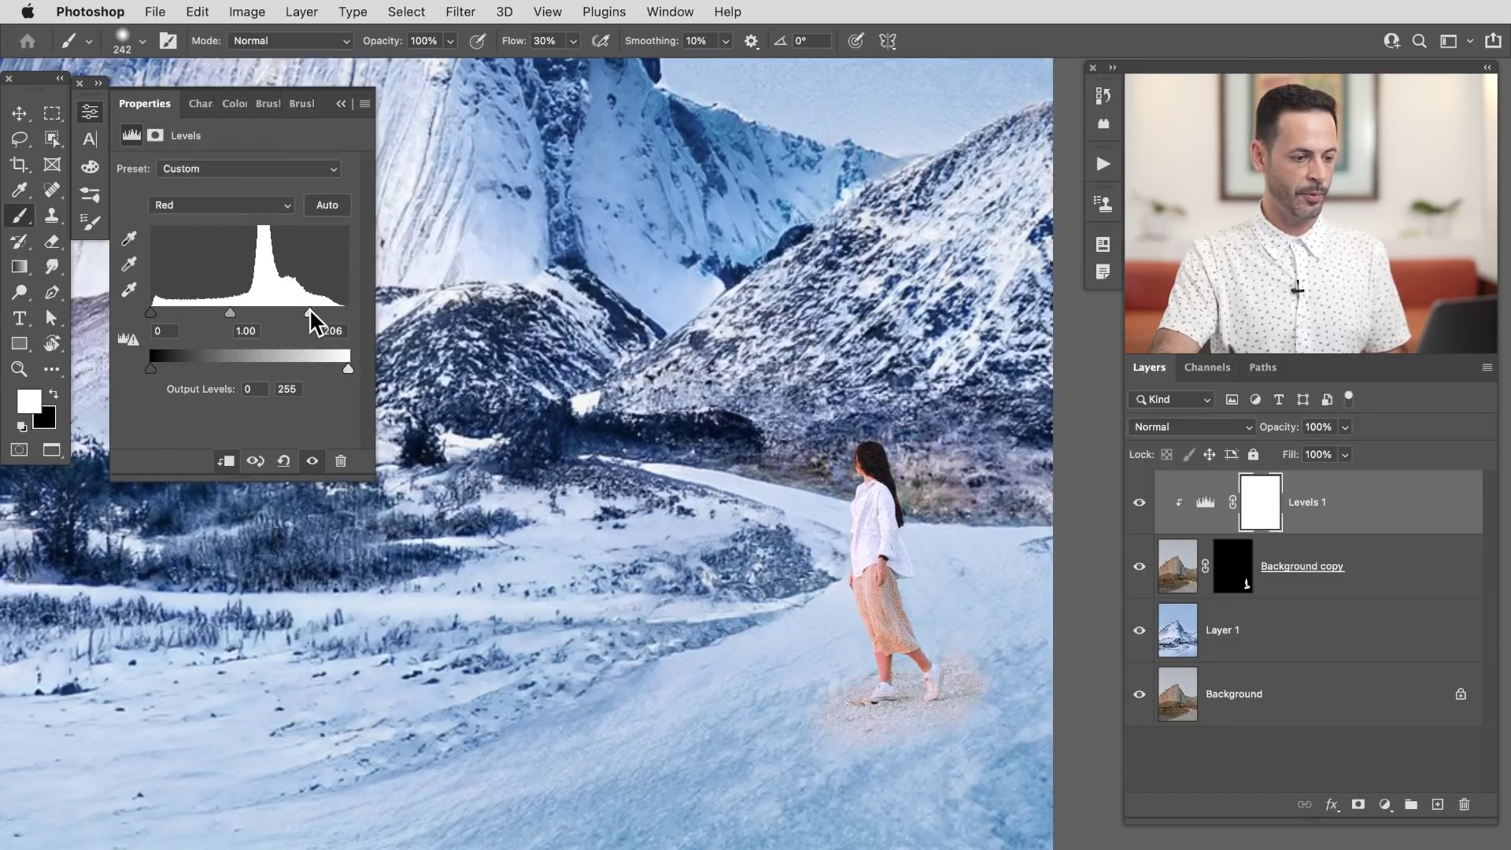
pyautogui.click(235, 208)
pyautogui.press('Return')
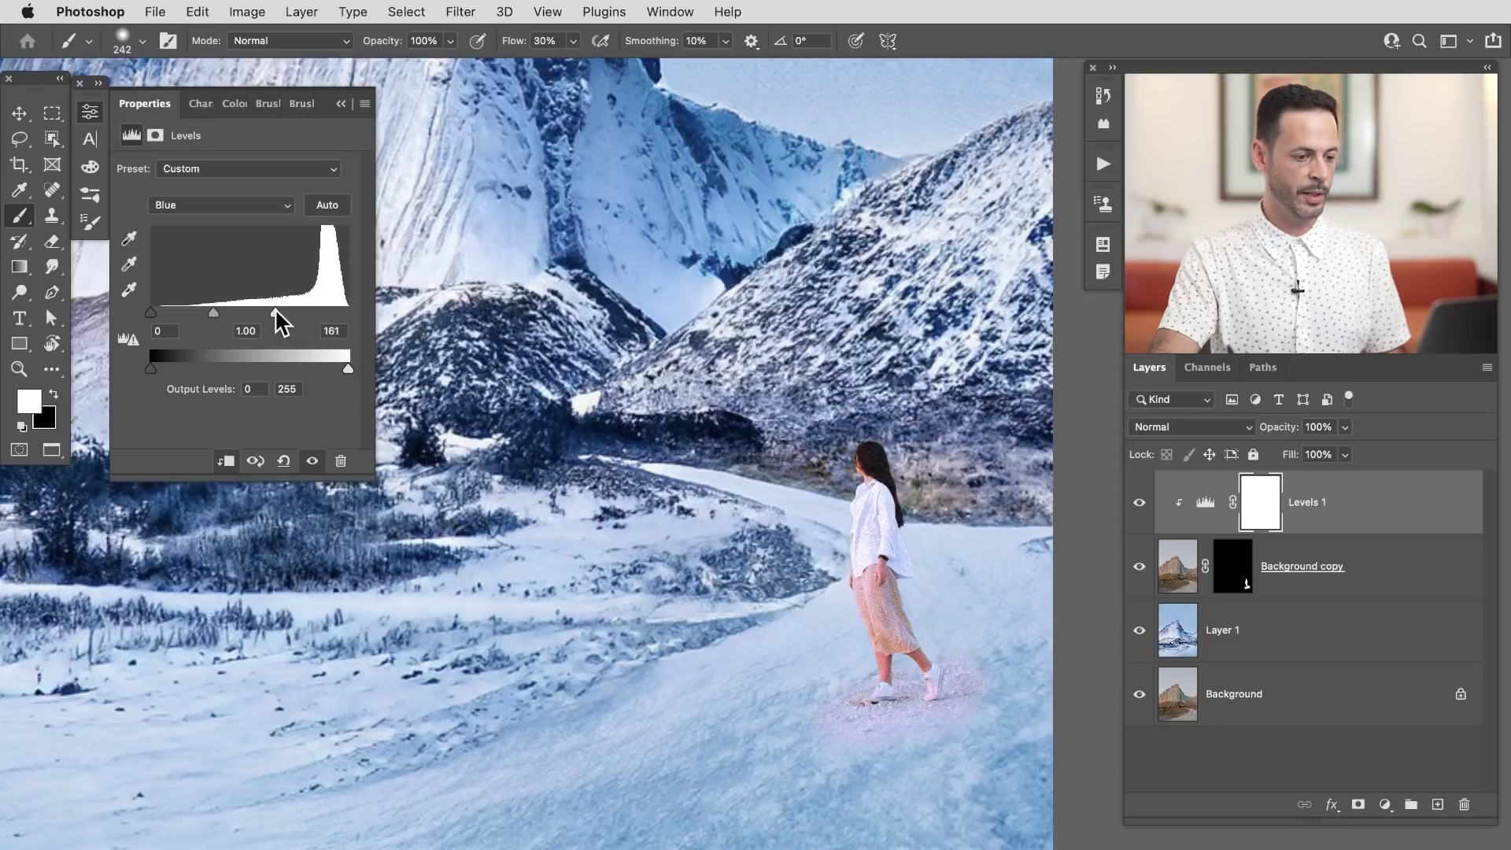
# Step: Set the Green channel's input white point to 186 in the Levels 1 adjustment
pyautogui.click(240, 206)
pyautogui.click(236, 196)
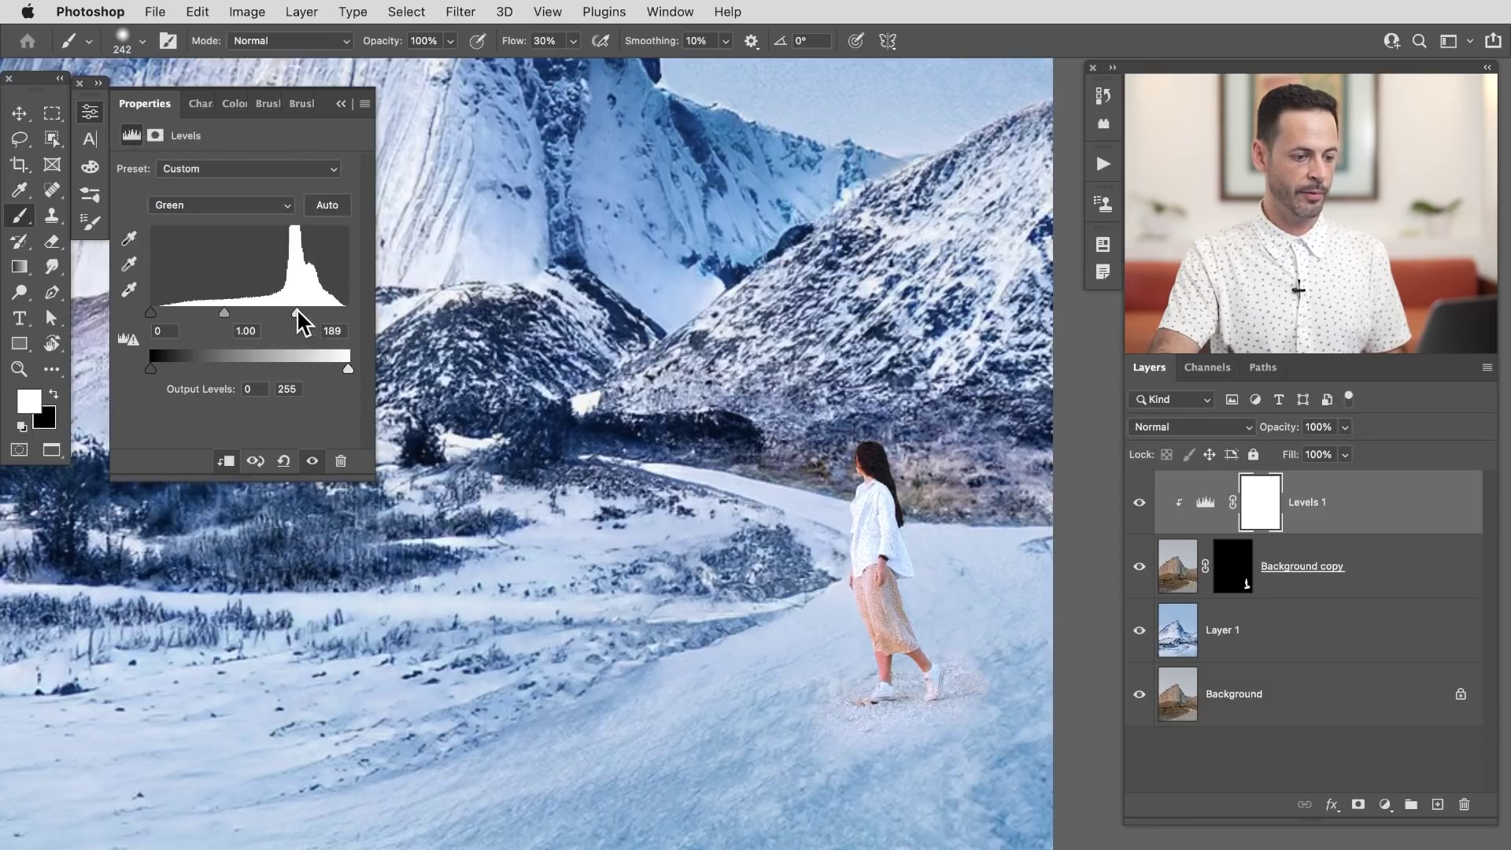
pyautogui.moveTo(295, 312); pyautogui.dragTo(289, 310)
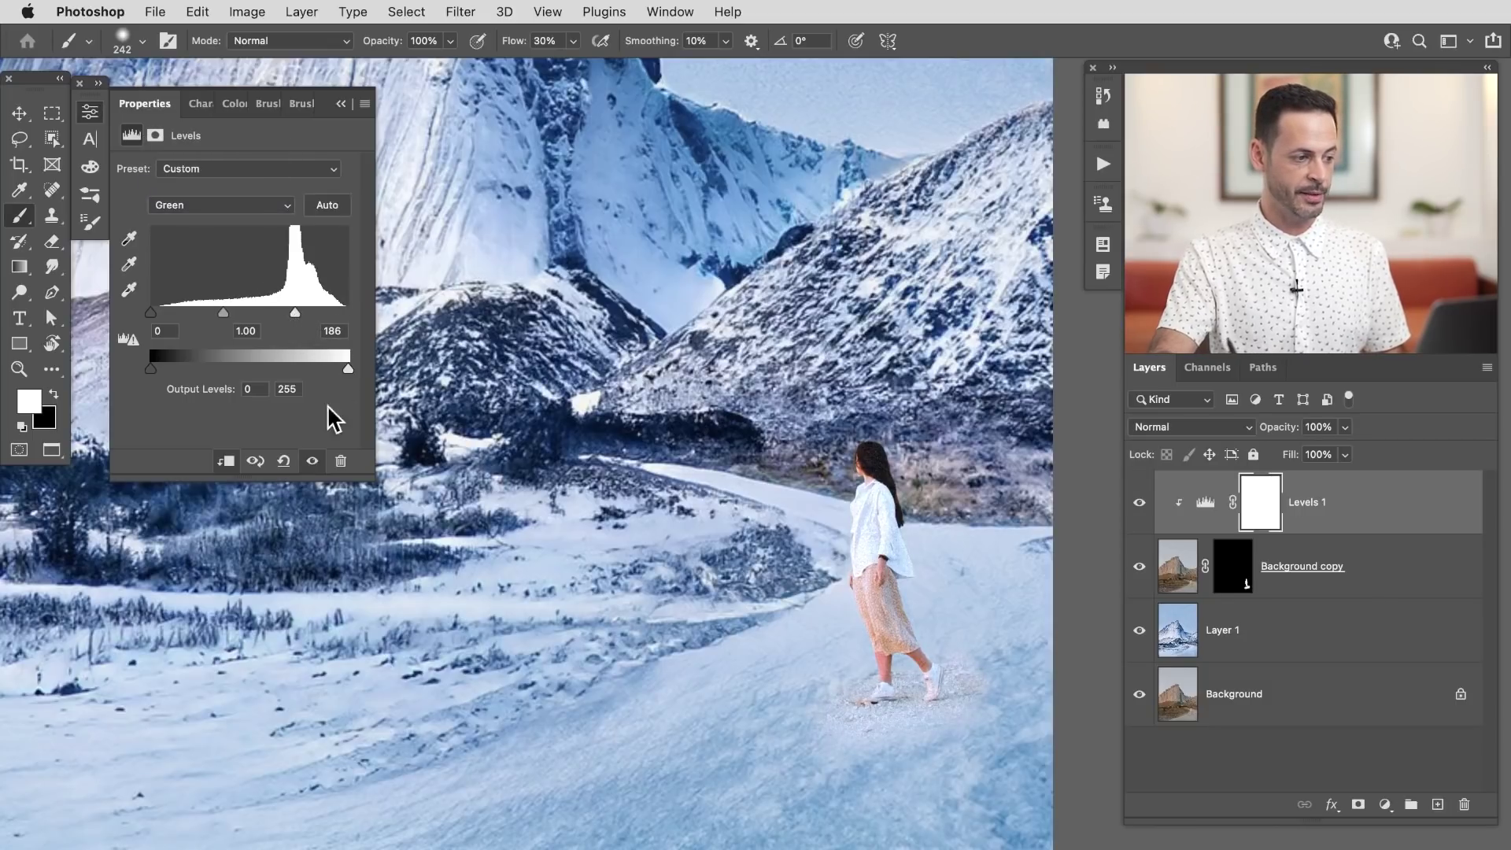
# Step: Compare the woman and her ground patch with and without the color match by toggling Levels 1's visibility
pyautogui.click(1133, 504)
pyautogui.click(1133, 507)
pyautogui.click(1134, 507)
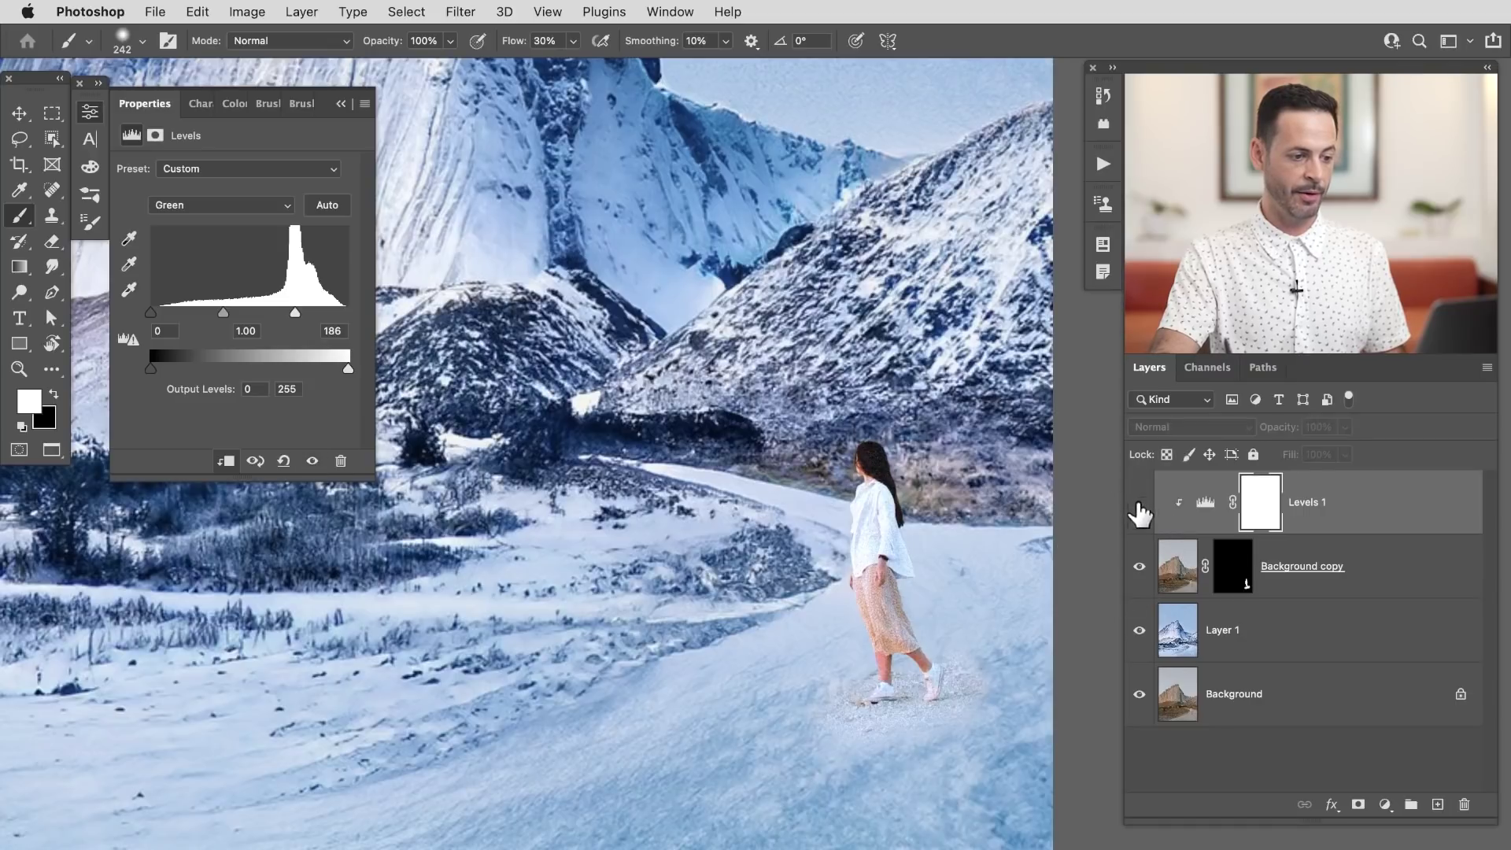
pyautogui.click(1133, 507)
pyautogui.click(1133, 508)
pyautogui.click(1134, 510)
pyautogui.click(1134, 513)
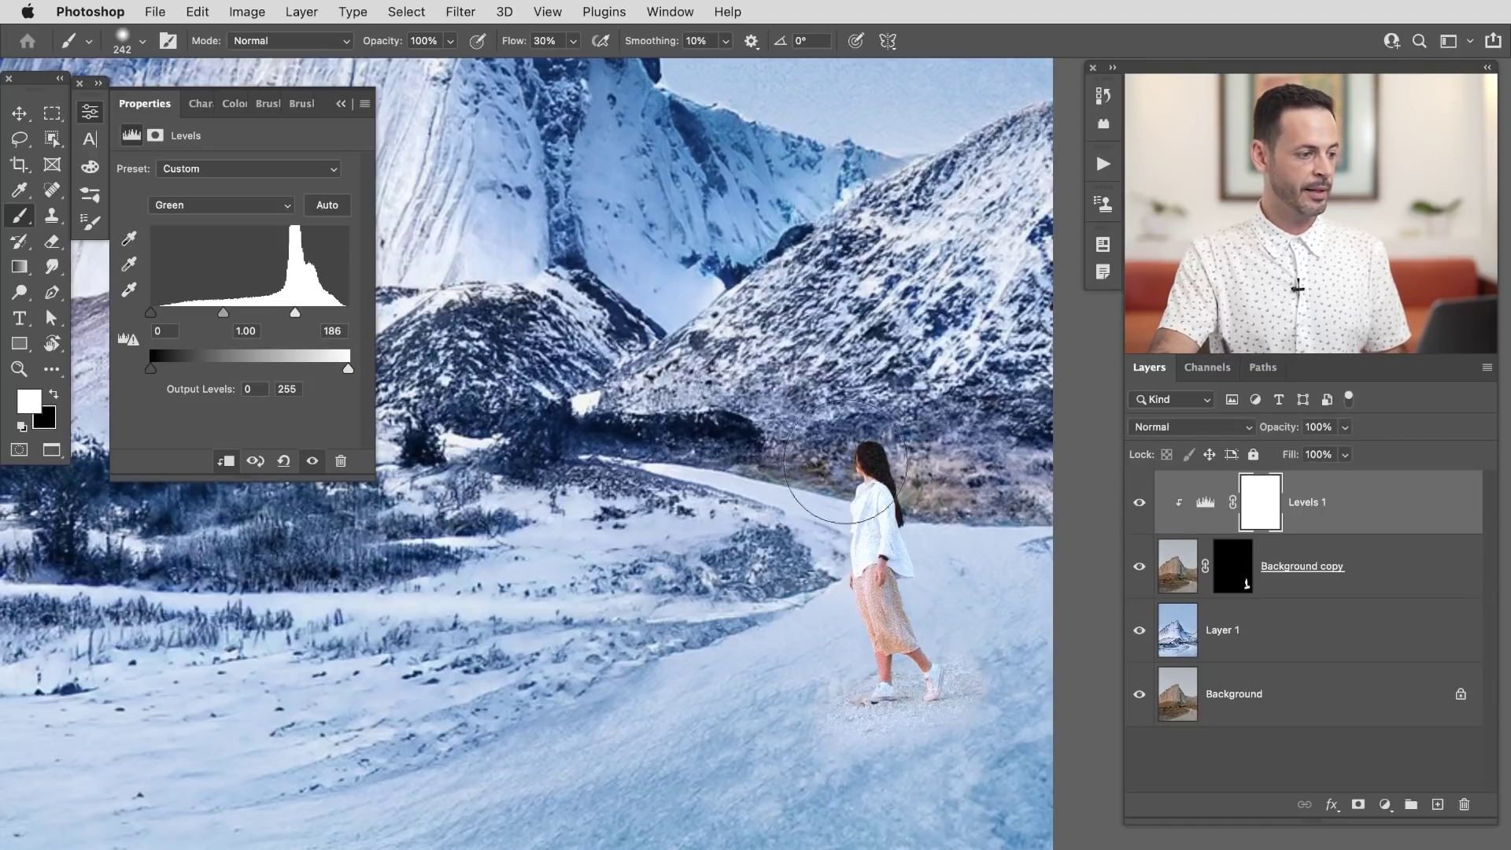
# Step: Raise the Blue channel's output black level to 44 in the Levels 1 adjustment, judging the woman's dark hair up close
pyautogui.moveTo(439, 579); pyautogui.dragTo(498, 586)
pyautogui.scroll(-5, 498, 587)
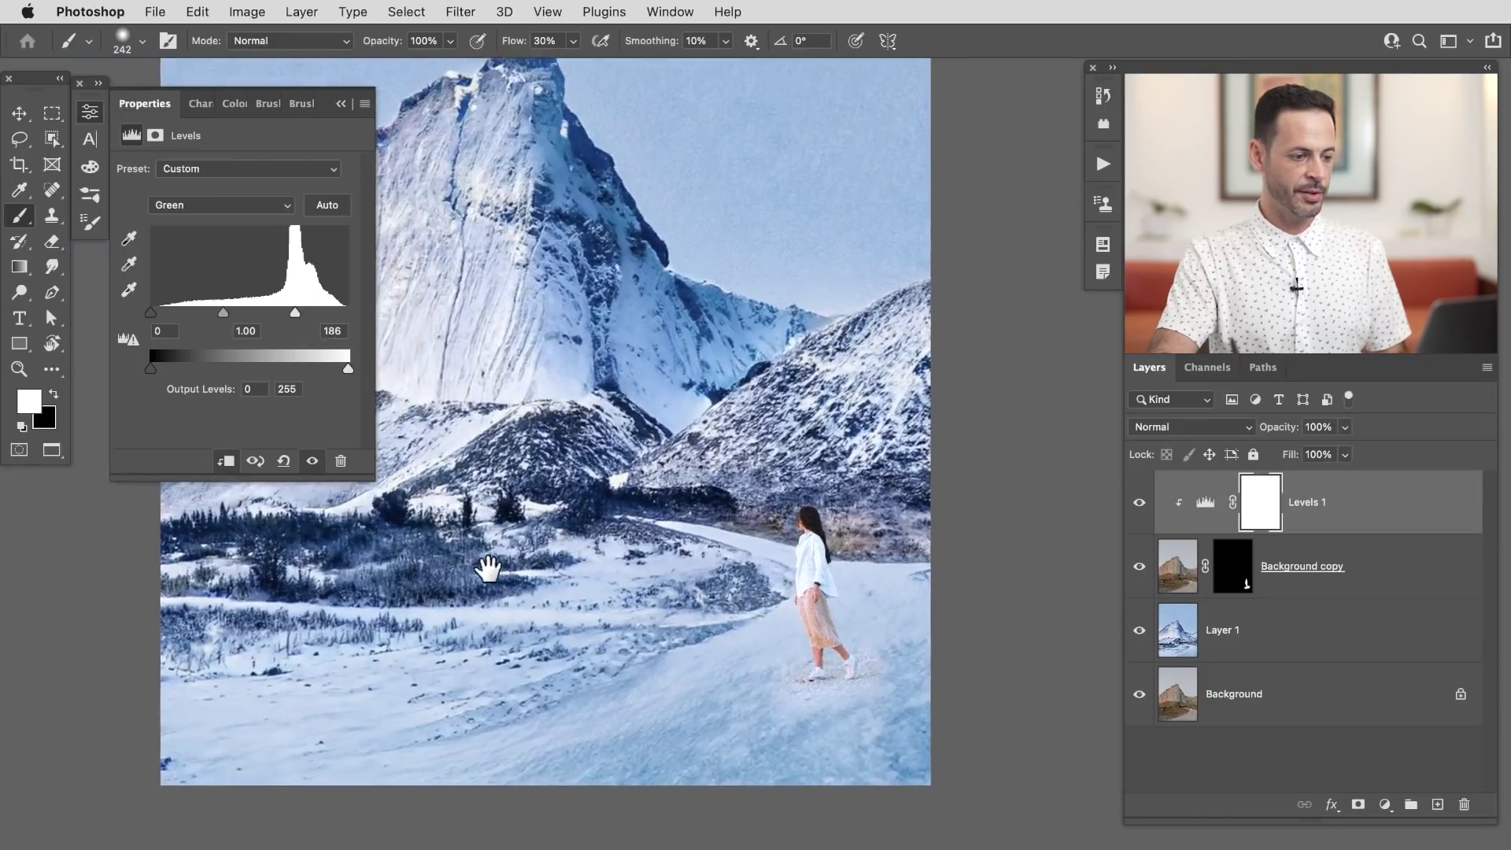
pyautogui.click(189, 207)
pyautogui.click(171, 224)
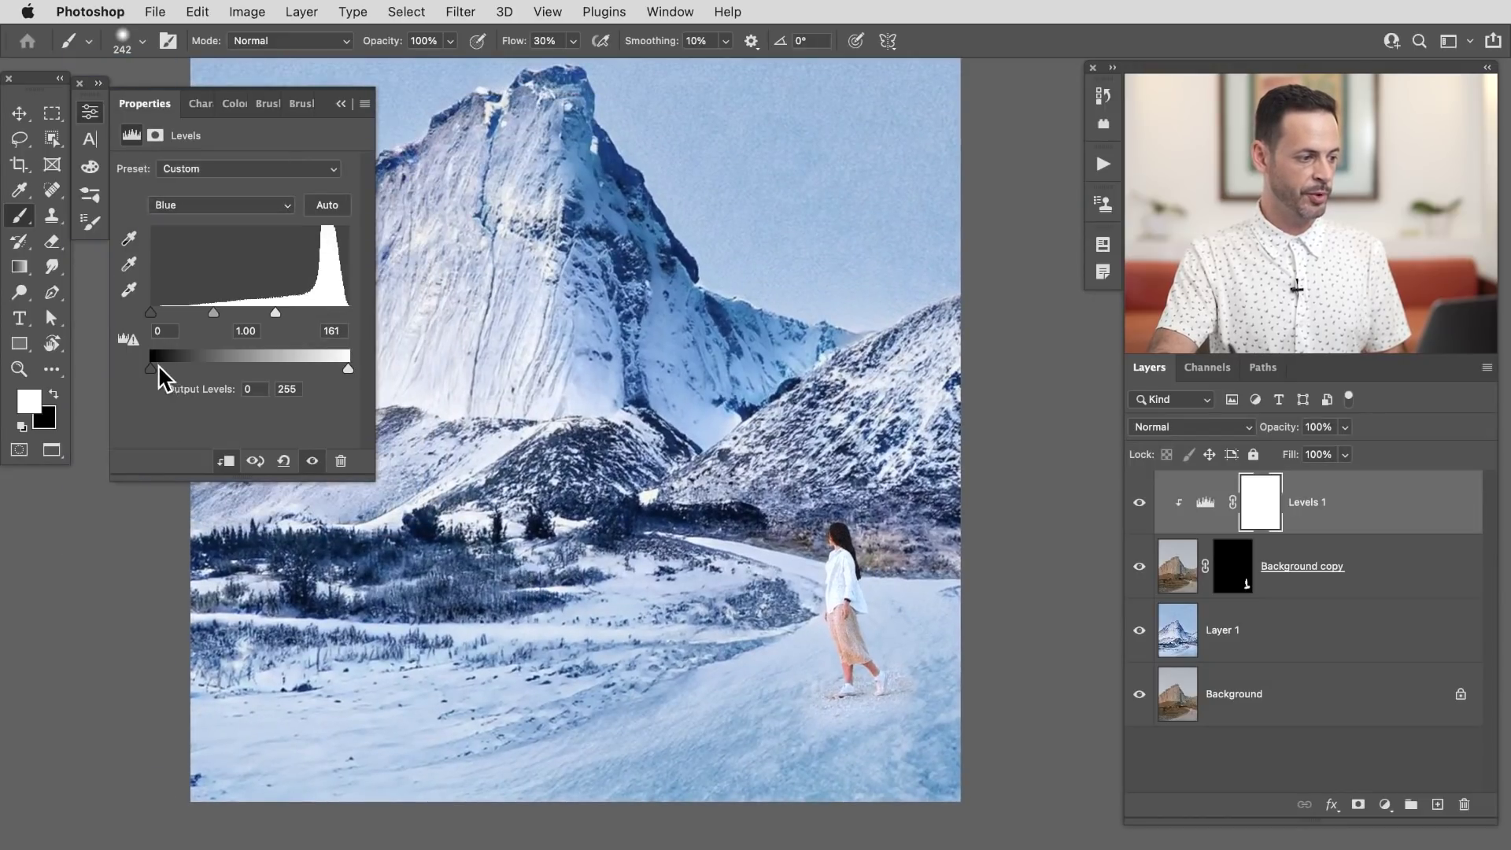
pyautogui.moveTo(152, 367); pyautogui.dragTo(158, 367)
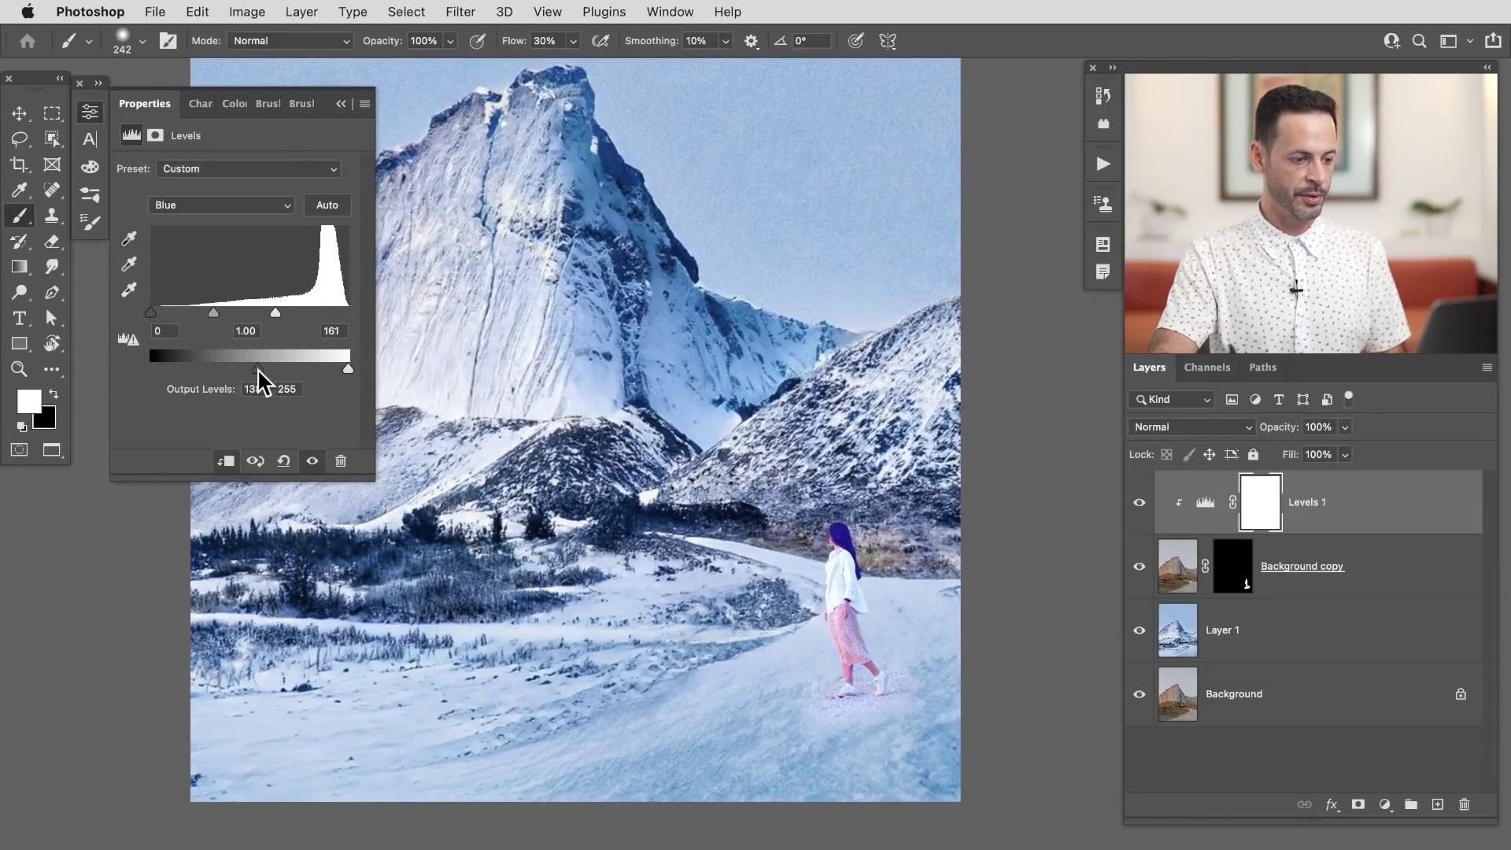
pyautogui.scroll(5, 790, 520)
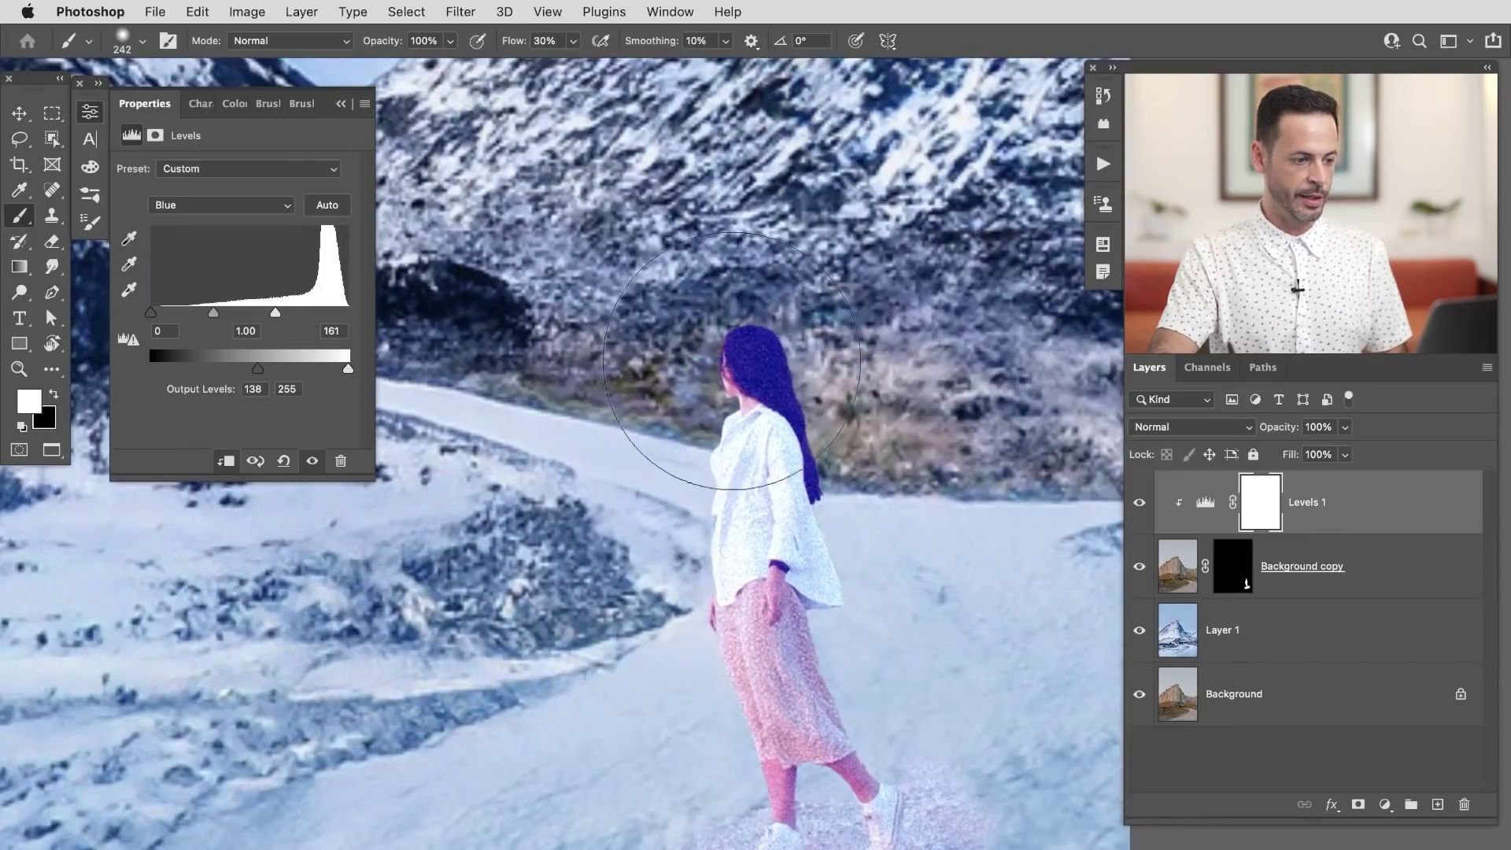
pyautogui.moveTo(229, 374); pyautogui.dragTo(182, 378)
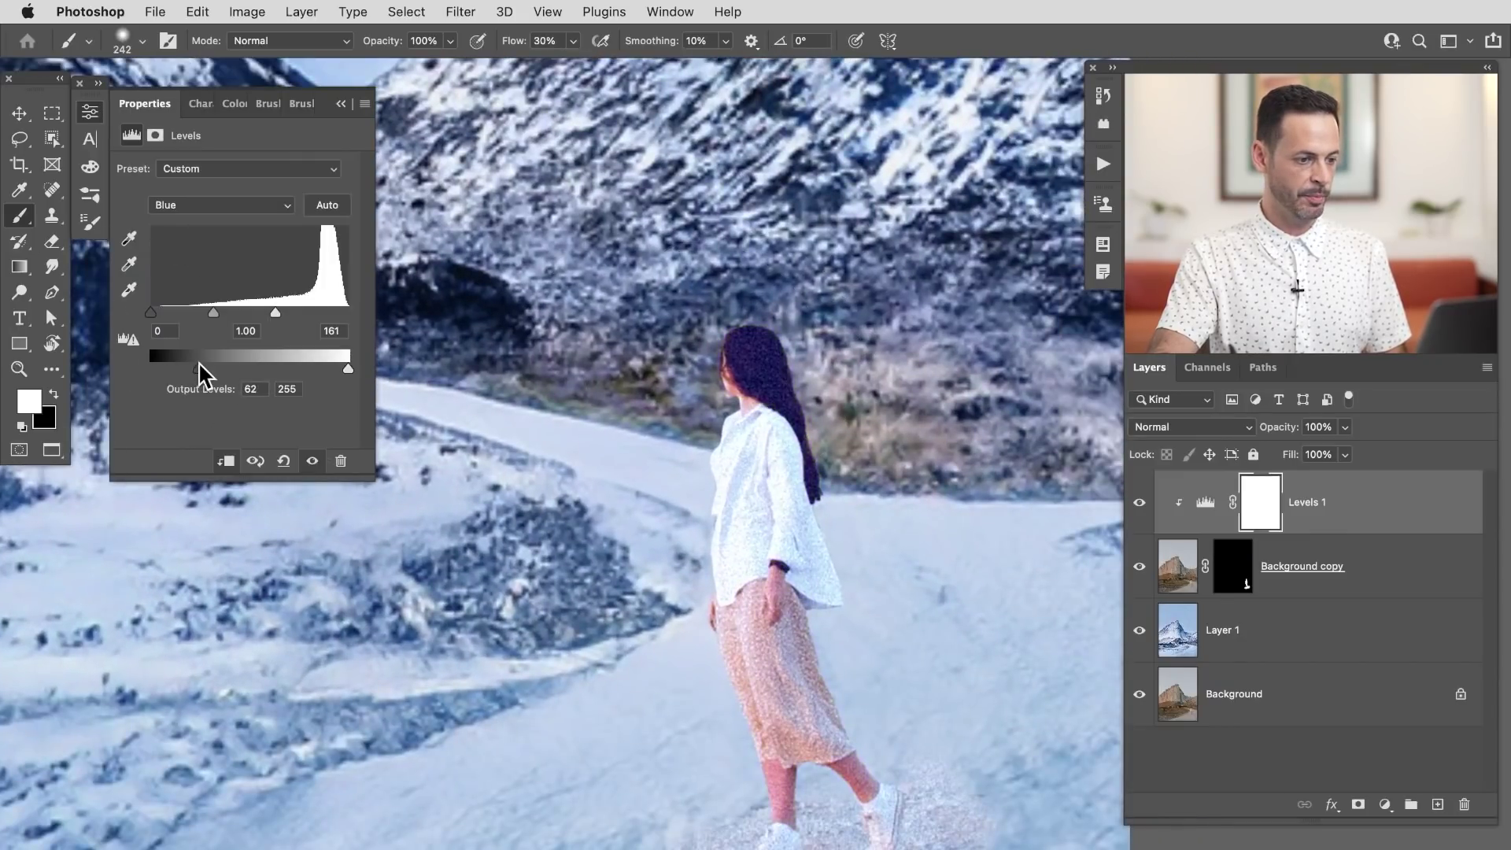
# Step: Raise the Green channel's output black level to 16 in Levels 1 and leave the Red channel's output levels alone
pyautogui.click(202, 207)
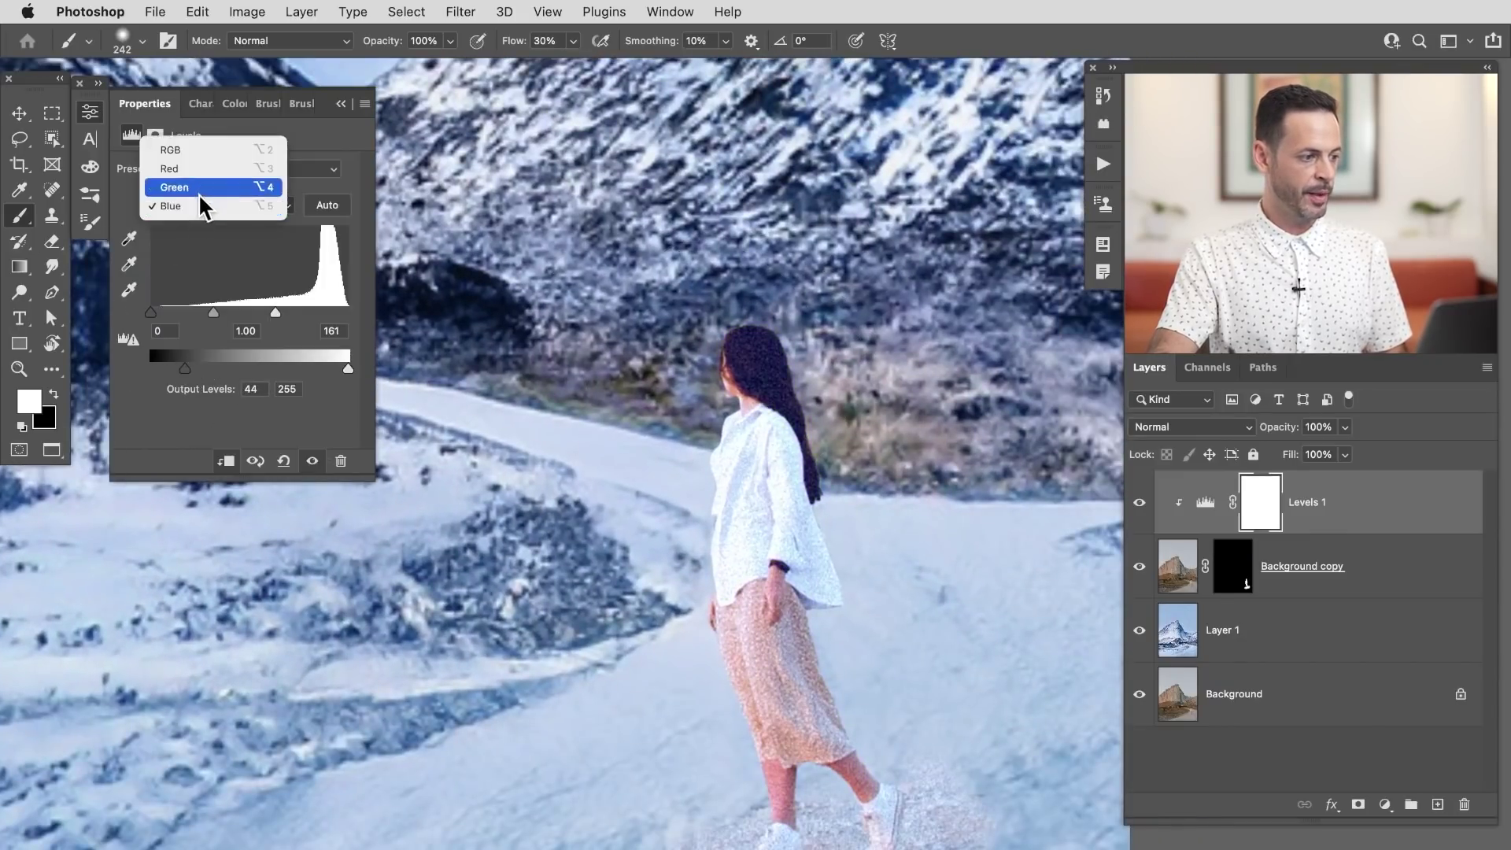
pyautogui.click(202, 186)
pyautogui.moveTo(186, 367)
pyautogui.mouseDown()
pyautogui.moveTo(160, 368)
pyautogui.moveTo(173, 376)
pyautogui.mouseUp()
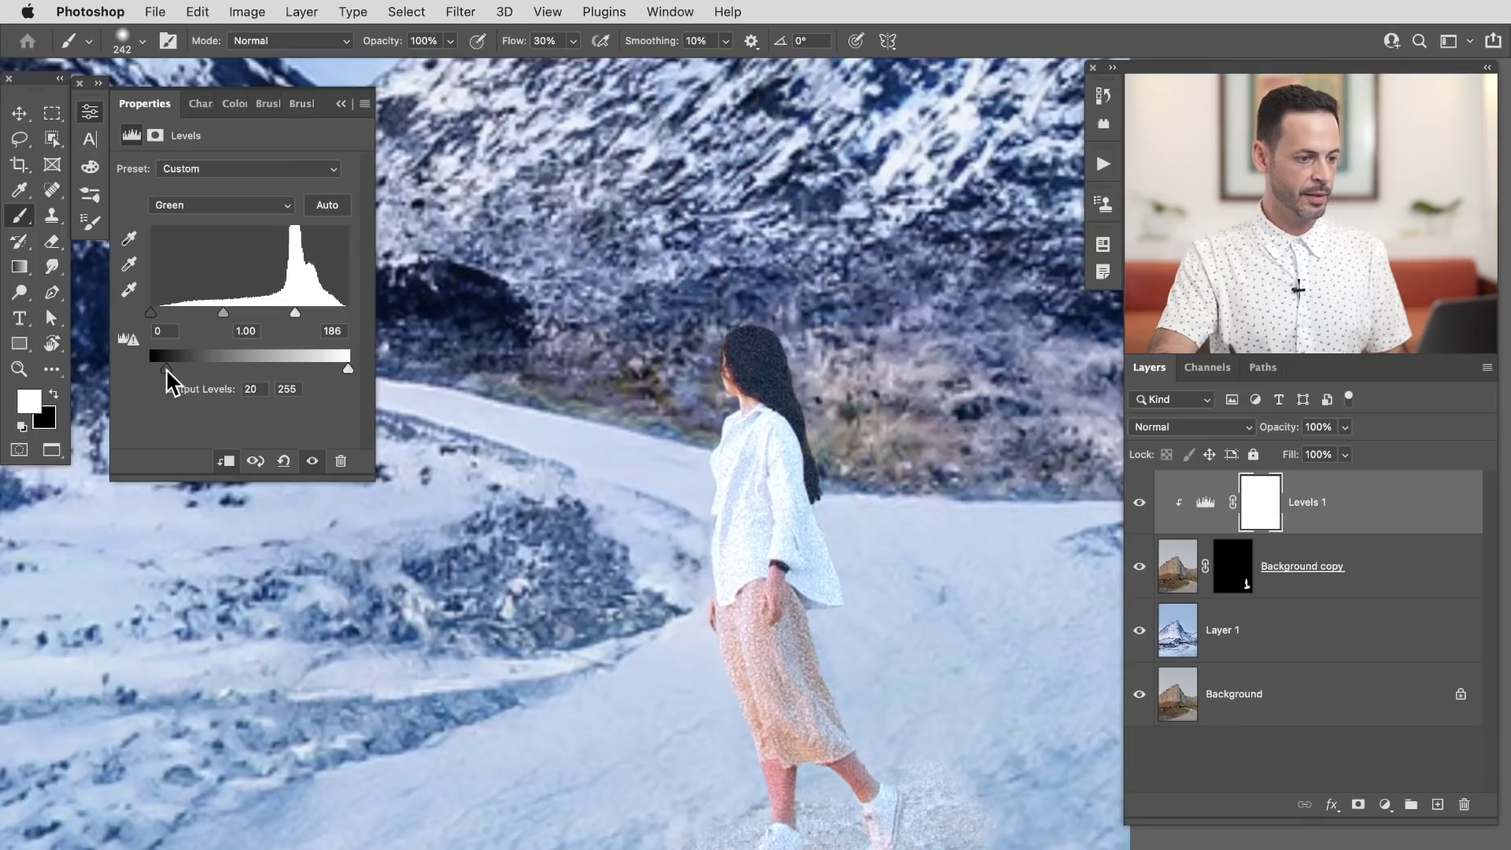
pyautogui.click(202, 206)
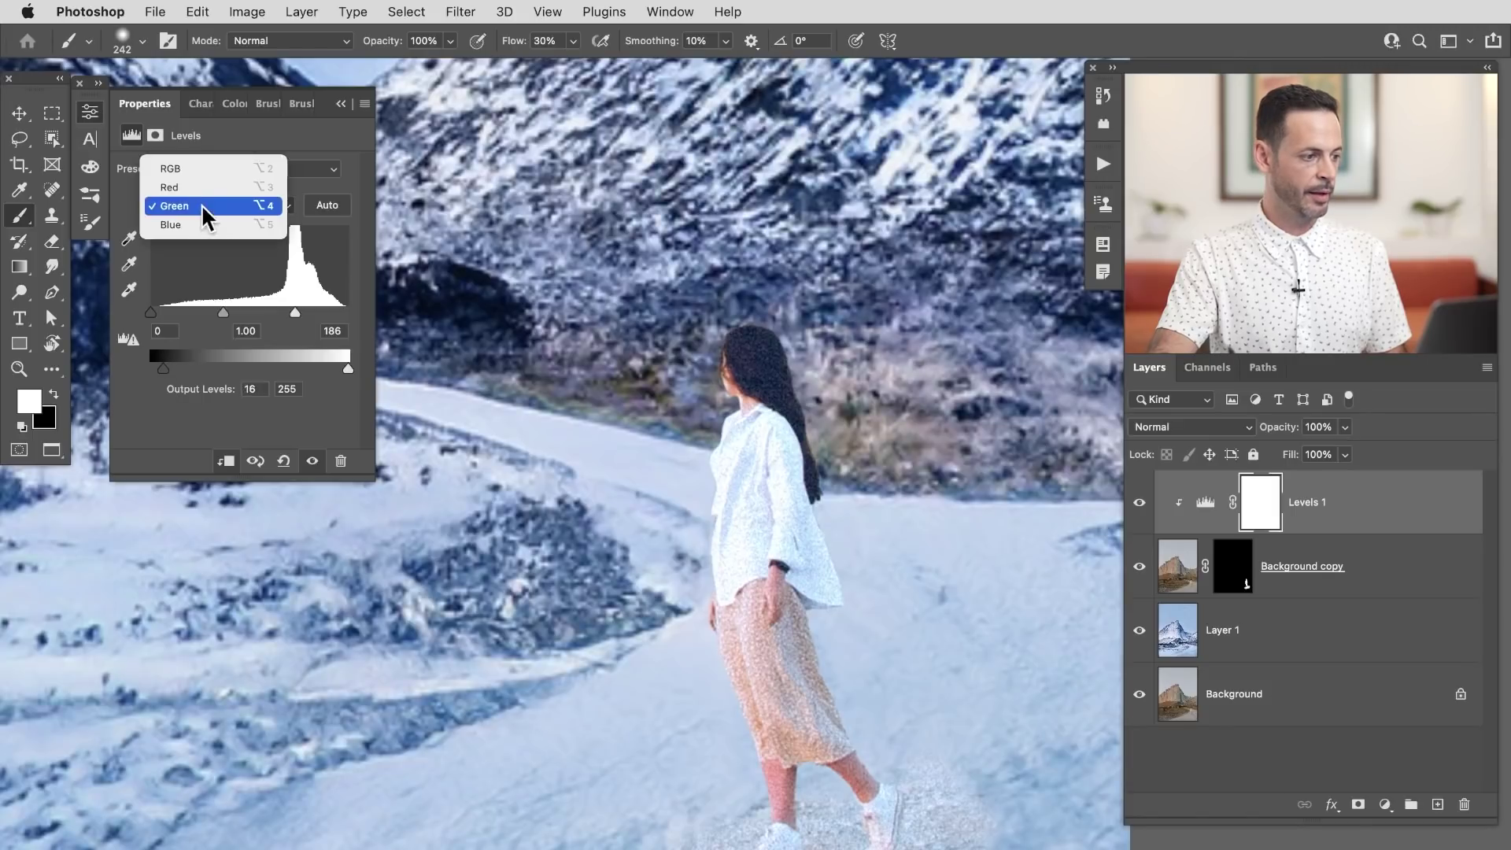
pyautogui.click(202, 186)
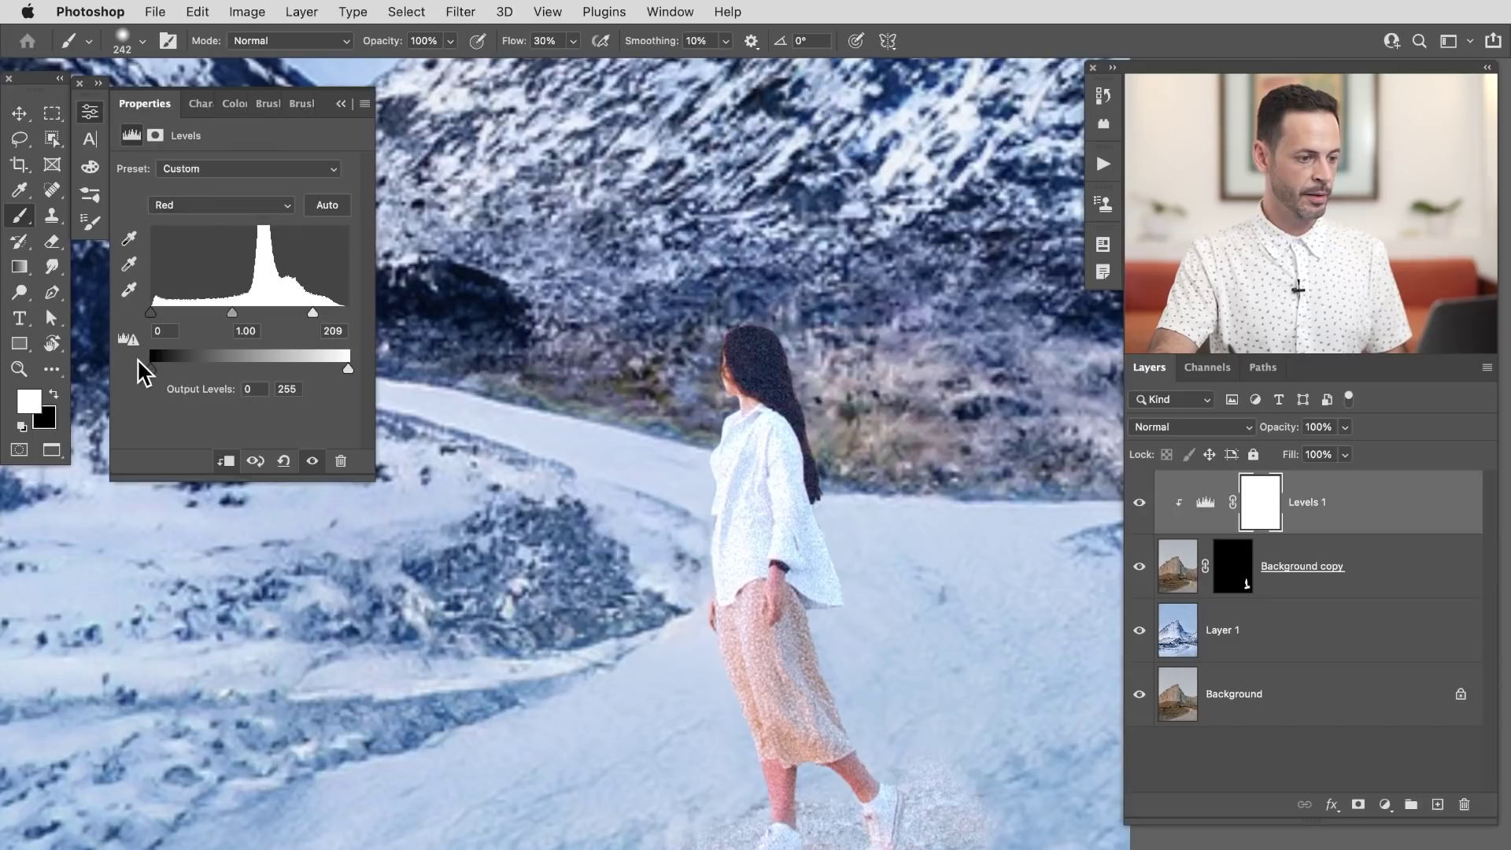
# Step: Refine the Levels 1 output black levels to about 58 for the Blue channel and 23 for the Green channel
pyautogui.click(189, 213)
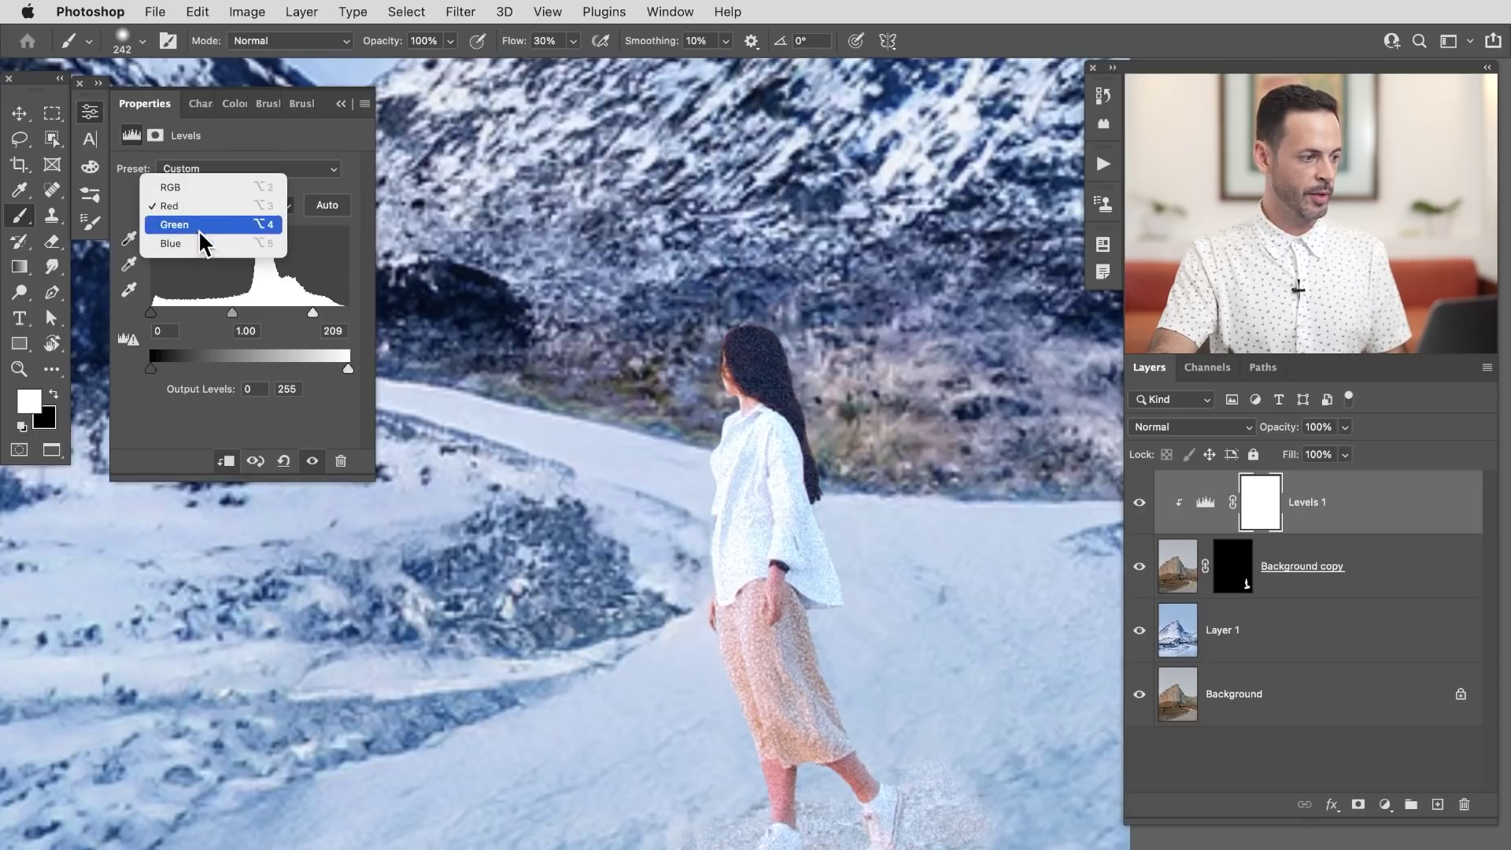
pyautogui.click(199, 243)
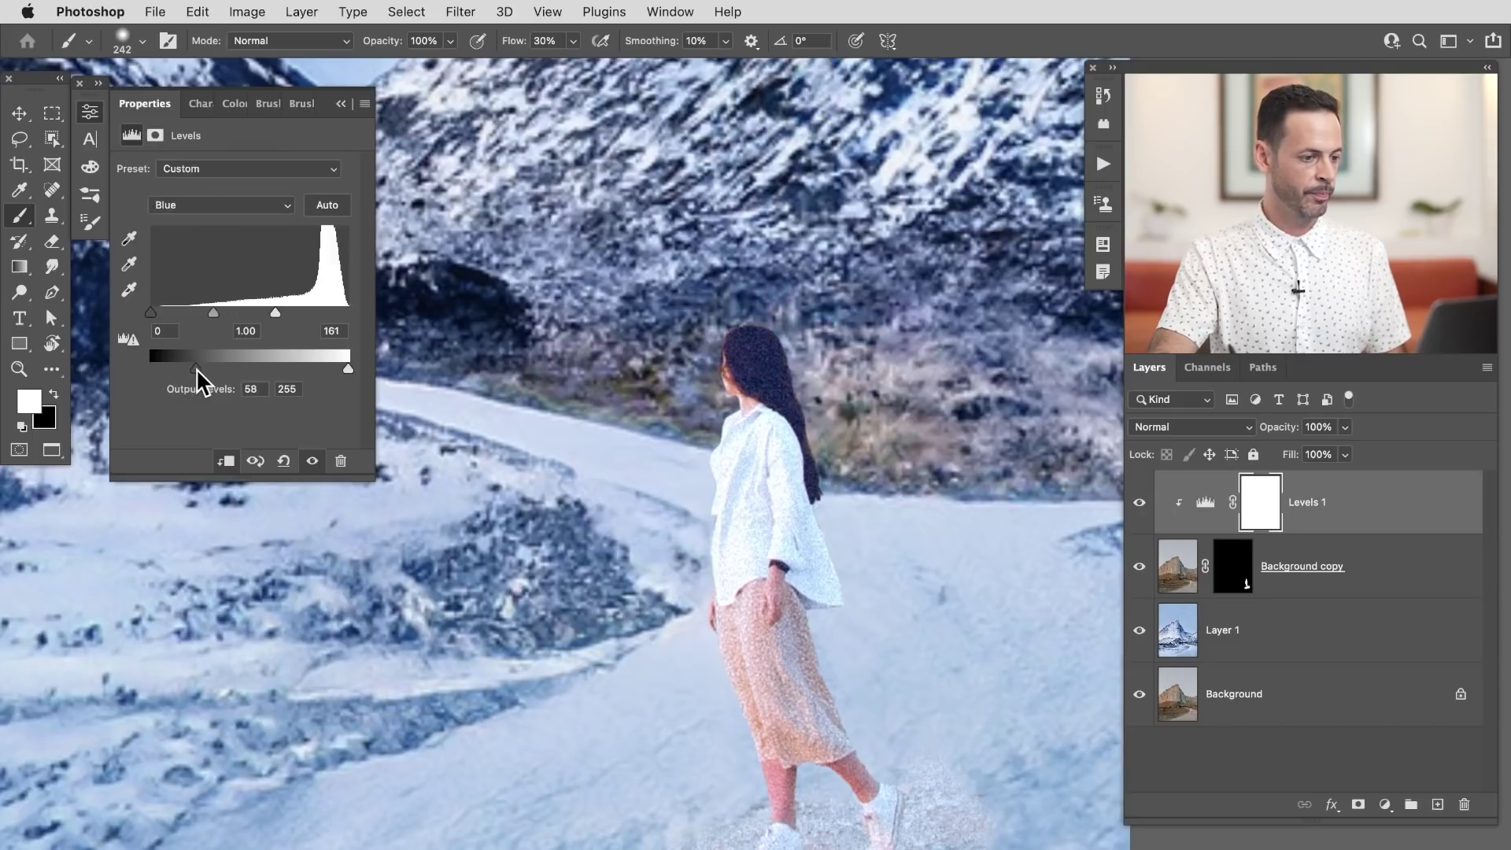
pyautogui.click(201, 206)
pyautogui.click(206, 186)
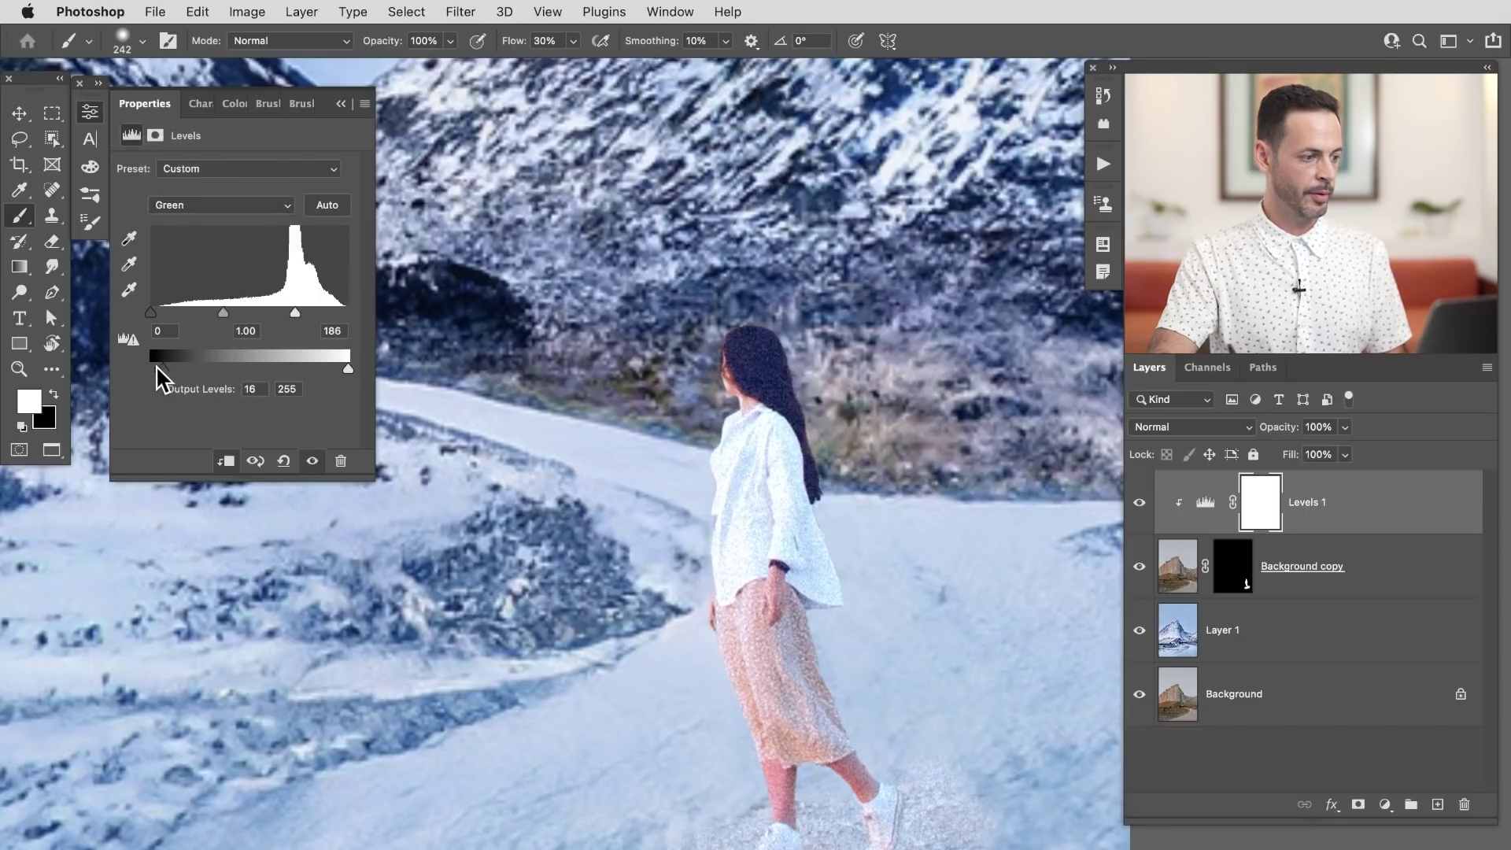
pyautogui.moveTo(156, 365); pyautogui.dragTo(168, 365)
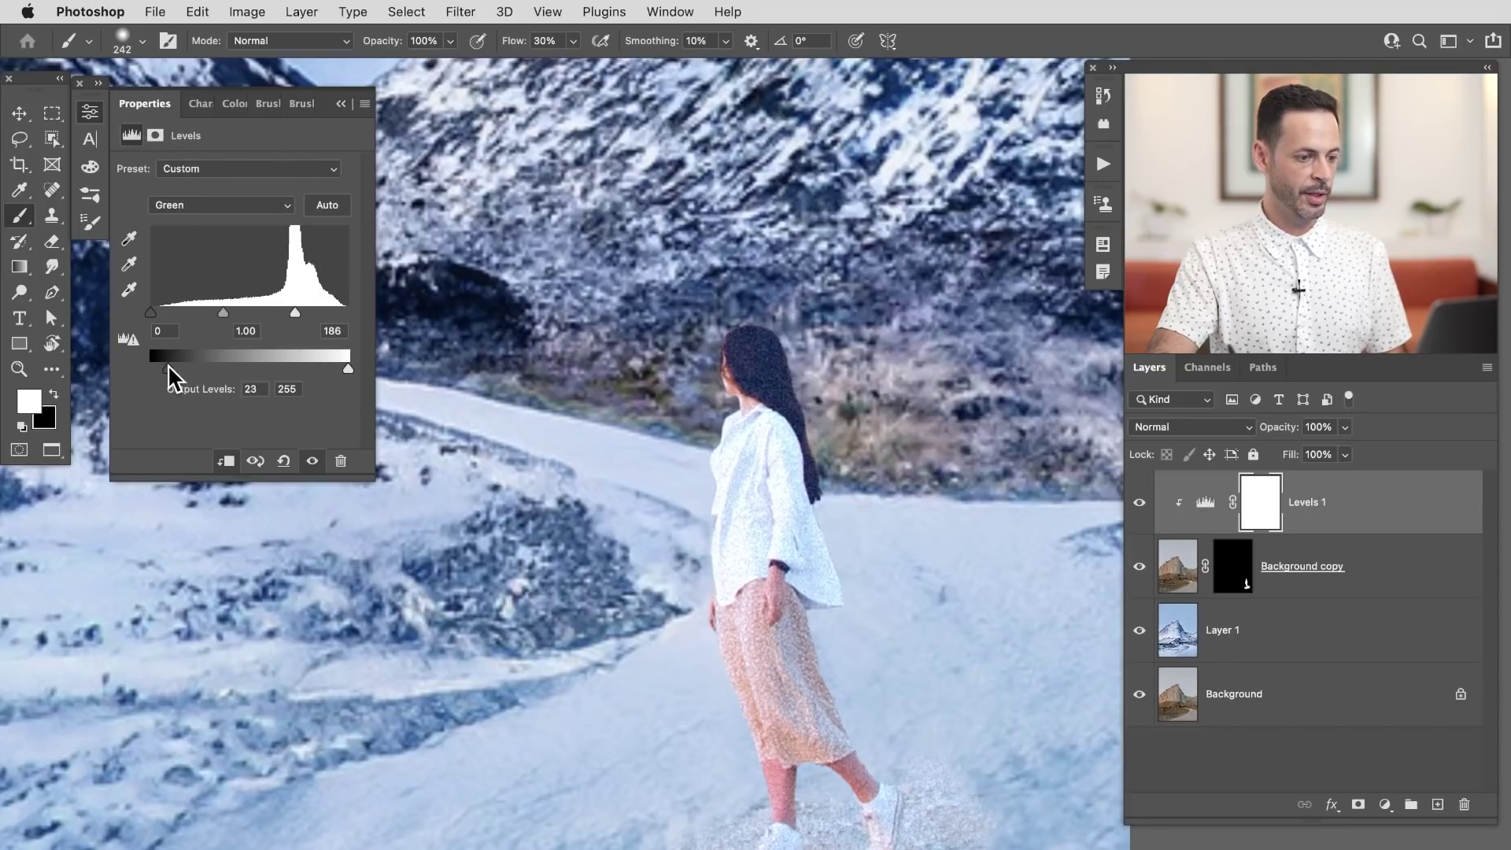
# Step: Compare the lifted shadows by toggling Levels 1's visibility, and inspect the gravel patch around the woman's shoes
pyautogui.click(1137, 506)
pyautogui.click(1136, 507)
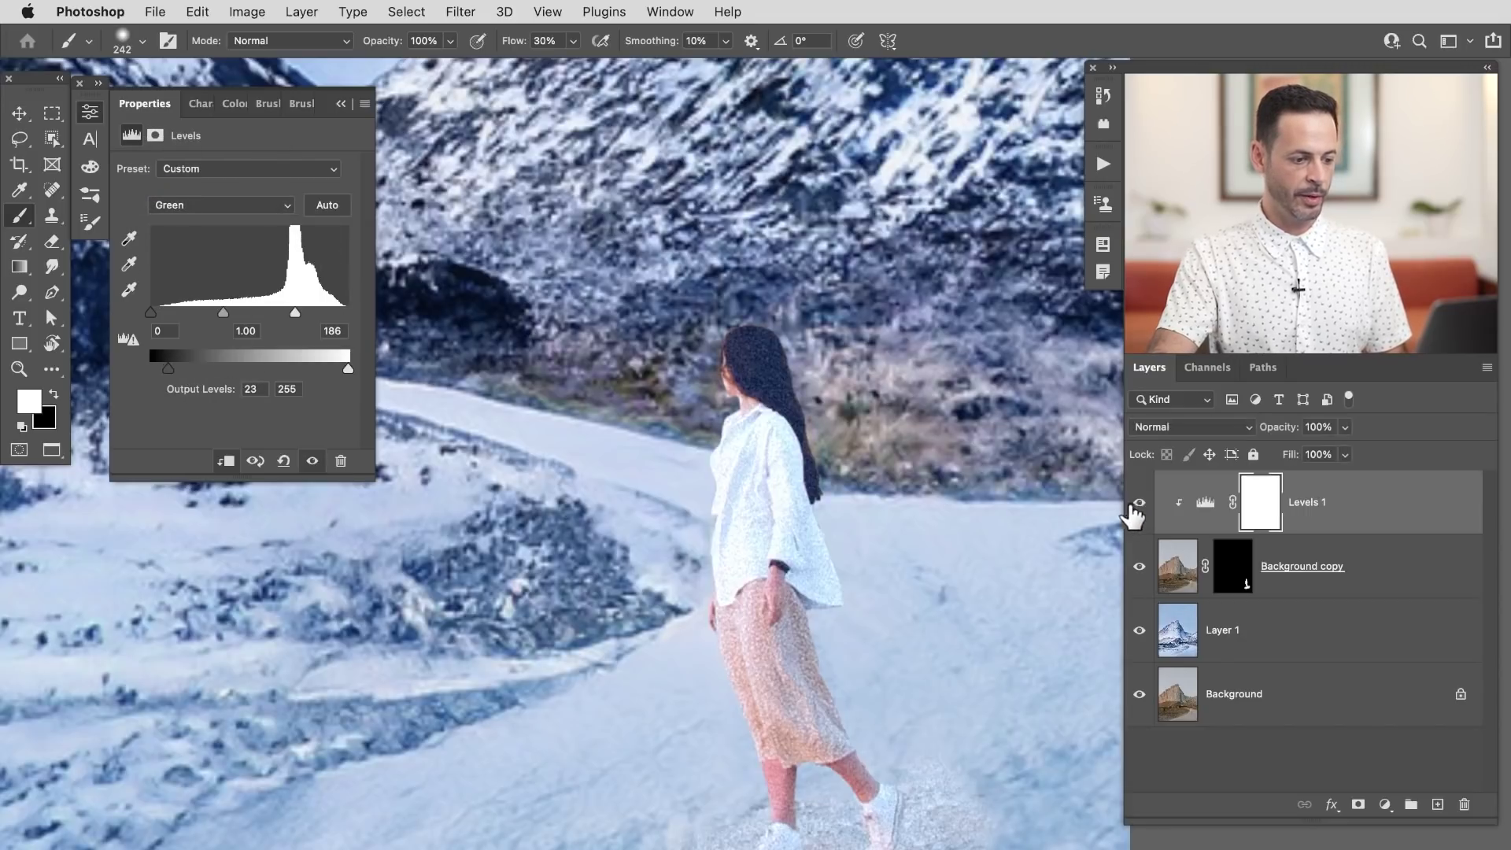
pyautogui.click(1138, 508)
pyautogui.click(1138, 508)
pyautogui.moveTo(994, 739); pyautogui.dragTo(943, 498)
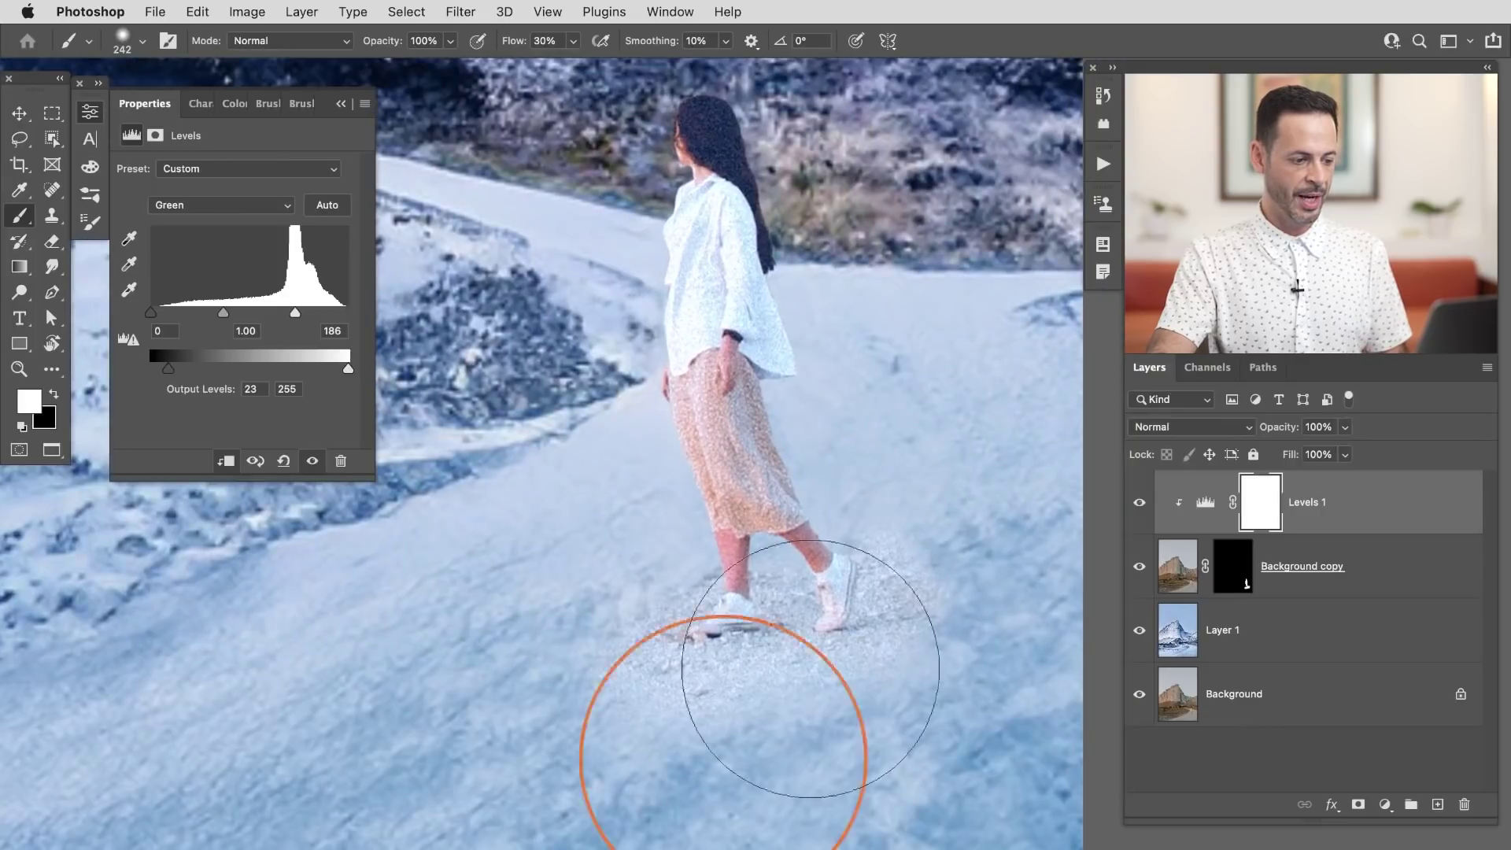
pyautogui.moveTo(811, 668)
pyautogui.mouseDown()
pyautogui.moveTo(742, 677)
pyautogui.moveTo(709, 658)
pyautogui.mouseUp()
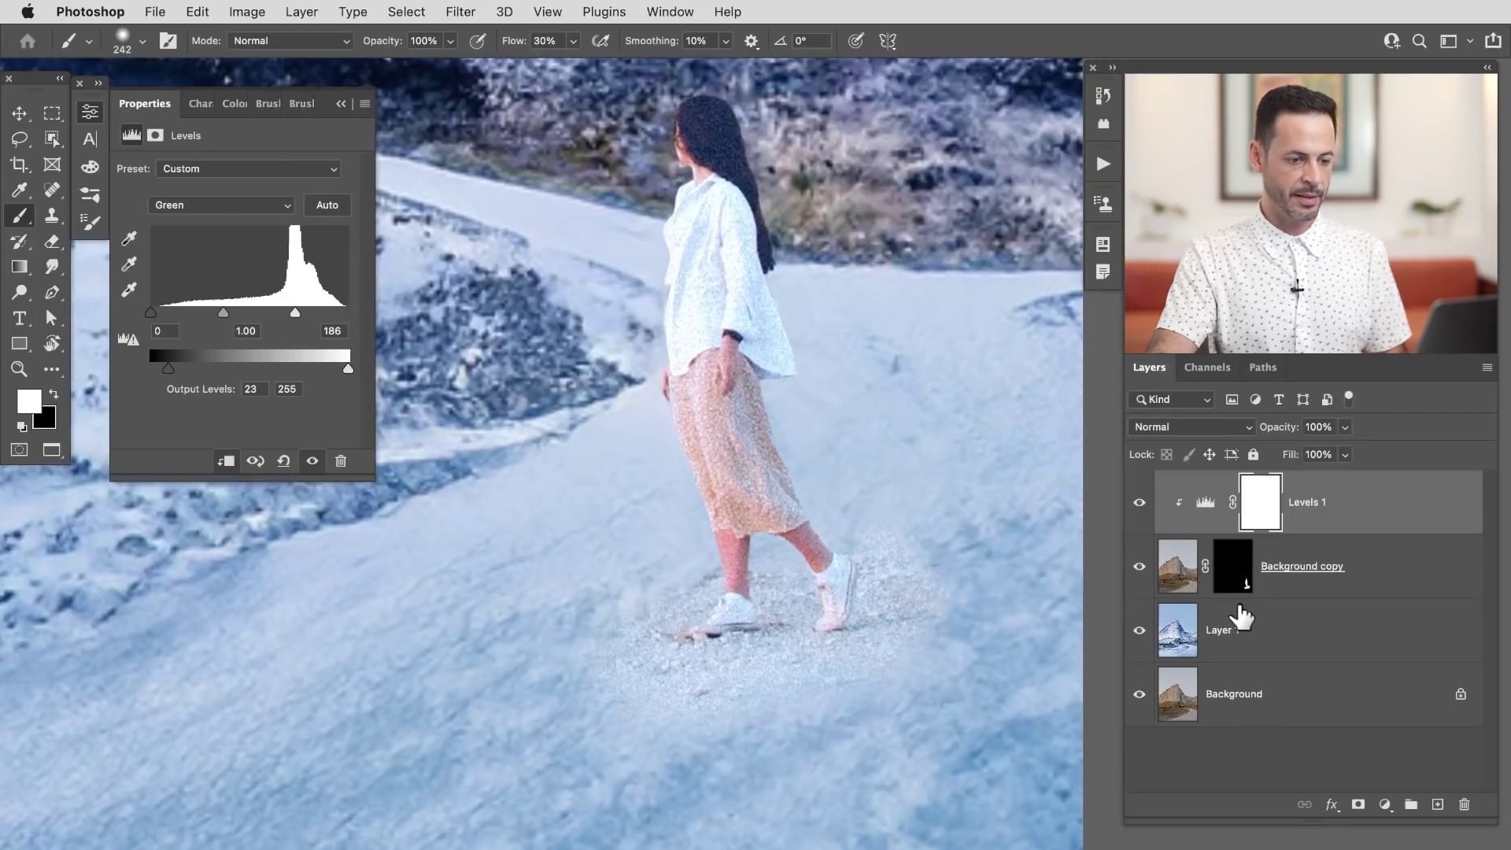
# Step: Create a new empty layer above Levels 1 for the ground retouching
pyautogui.press('shift+alt+super+n')
pyautogui.scroll(-2, 905, 692)
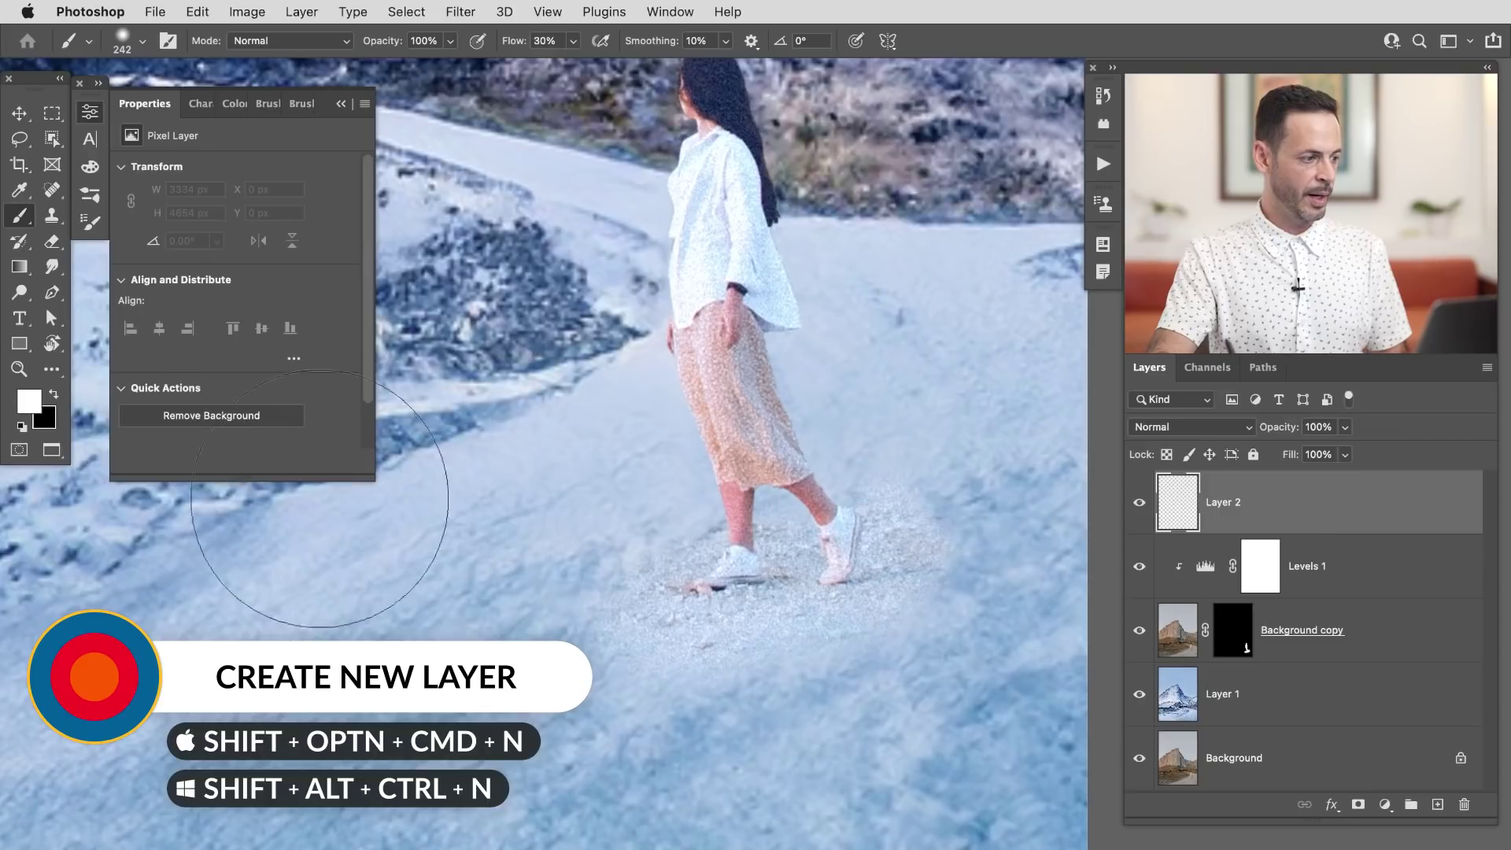
# Step: Try to blend the gravel beside the woman's front shoe into the snow with the Healing Brush
pyautogui.rightClick(51, 189)
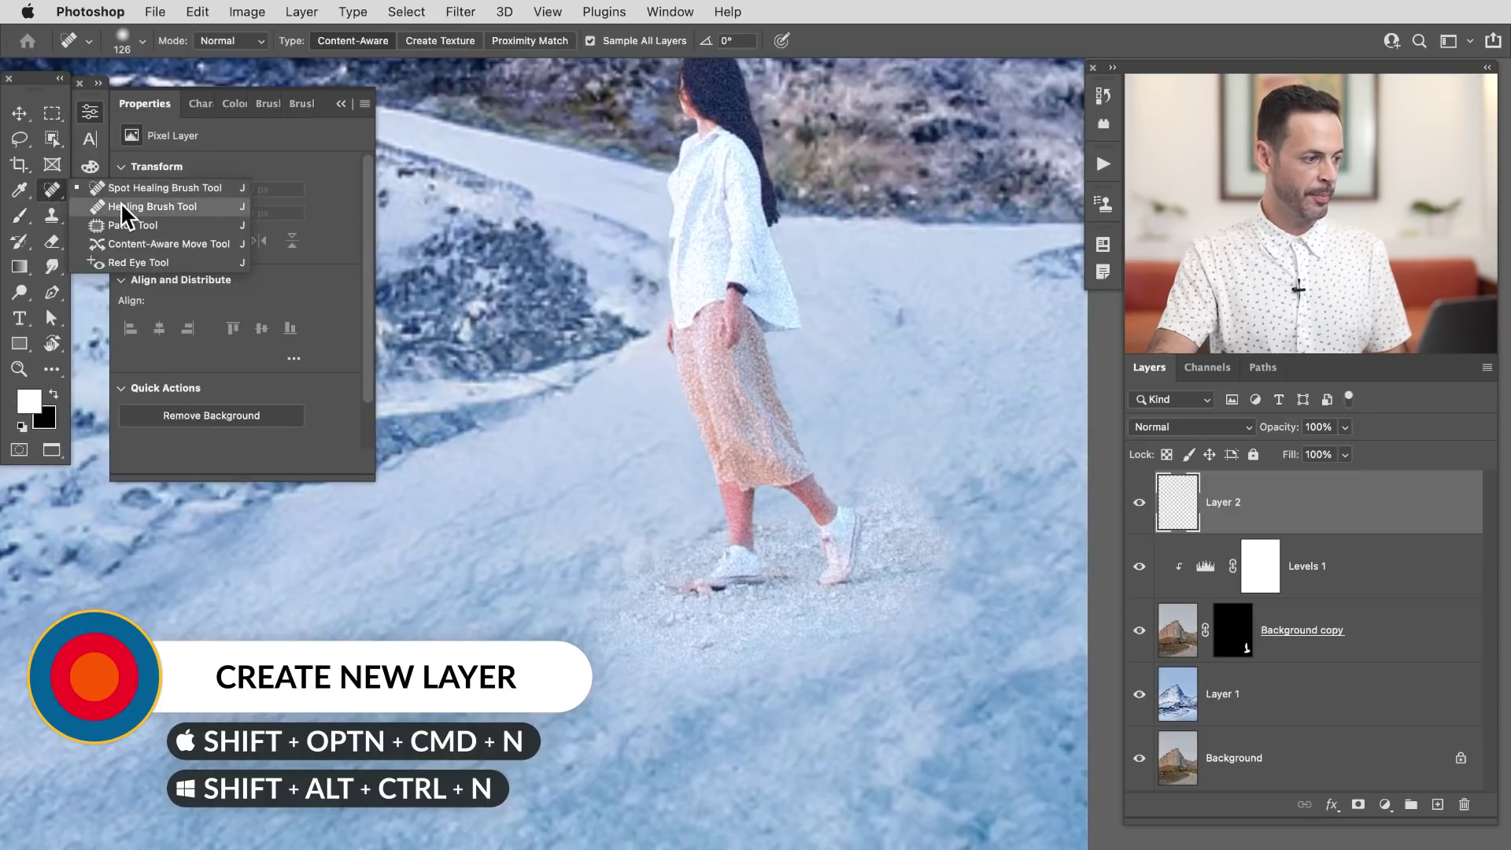
pyautogui.click(126, 206)
pyautogui.moveTo(598, 649); pyautogui.dragTo(303, 635)
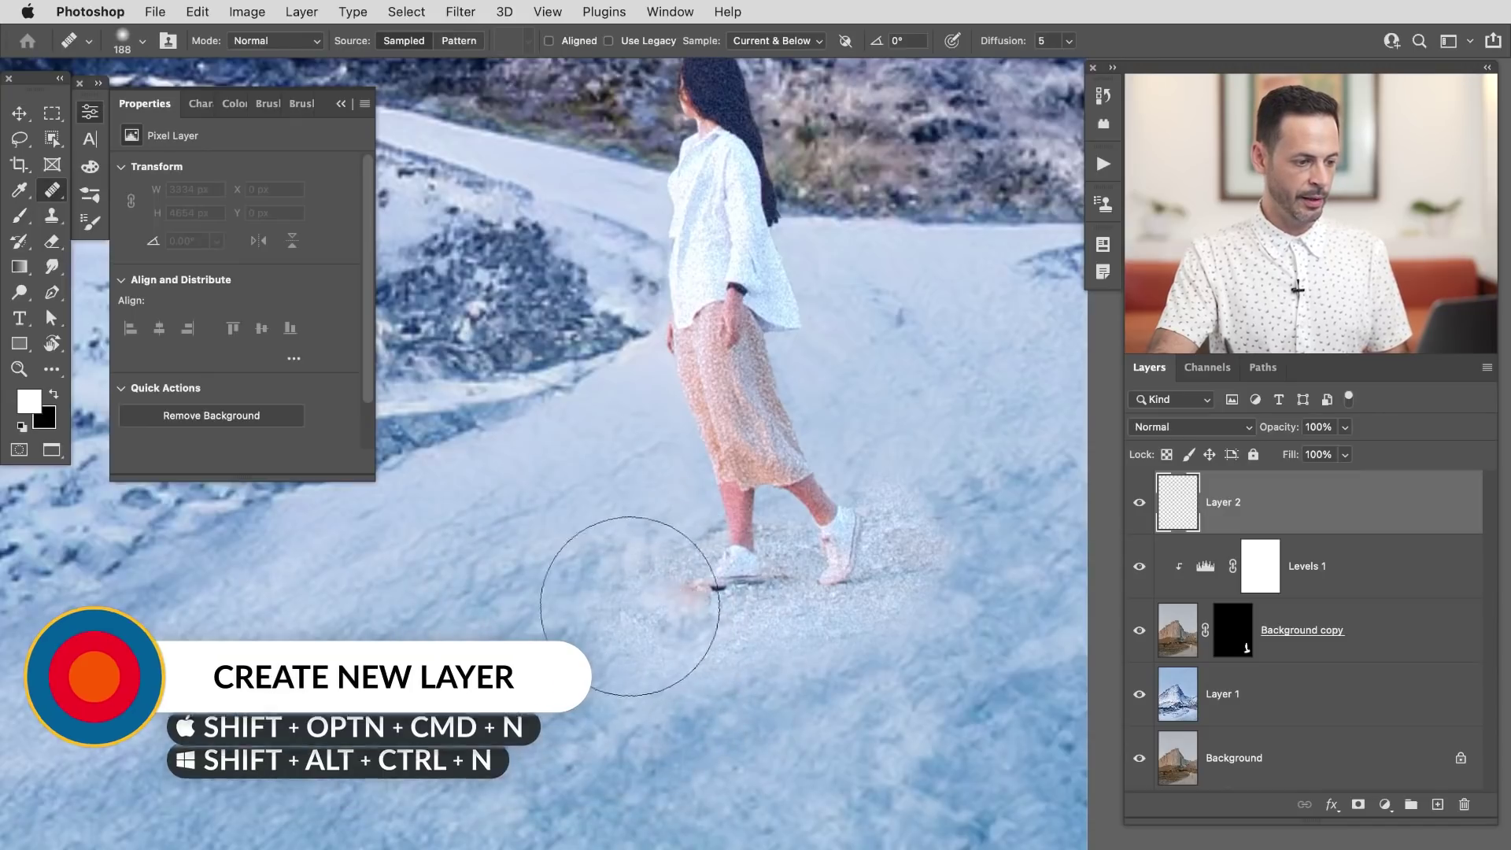
pyautogui.moveTo(615, 653)
pyautogui.mouseDown()
pyautogui.moveTo(803, 636)
pyautogui.moveTo(943, 594)
pyautogui.moveTo(918, 574)
pyautogui.moveTo(760, 584)
pyautogui.moveTo(732, 551)
pyautogui.moveTo(725, 627)
pyautogui.moveTo(701, 647)
pyautogui.moveTo(472, 724)
pyautogui.moveTo(512, 718)
pyautogui.mouseUp()
pyautogui.press('super+z')
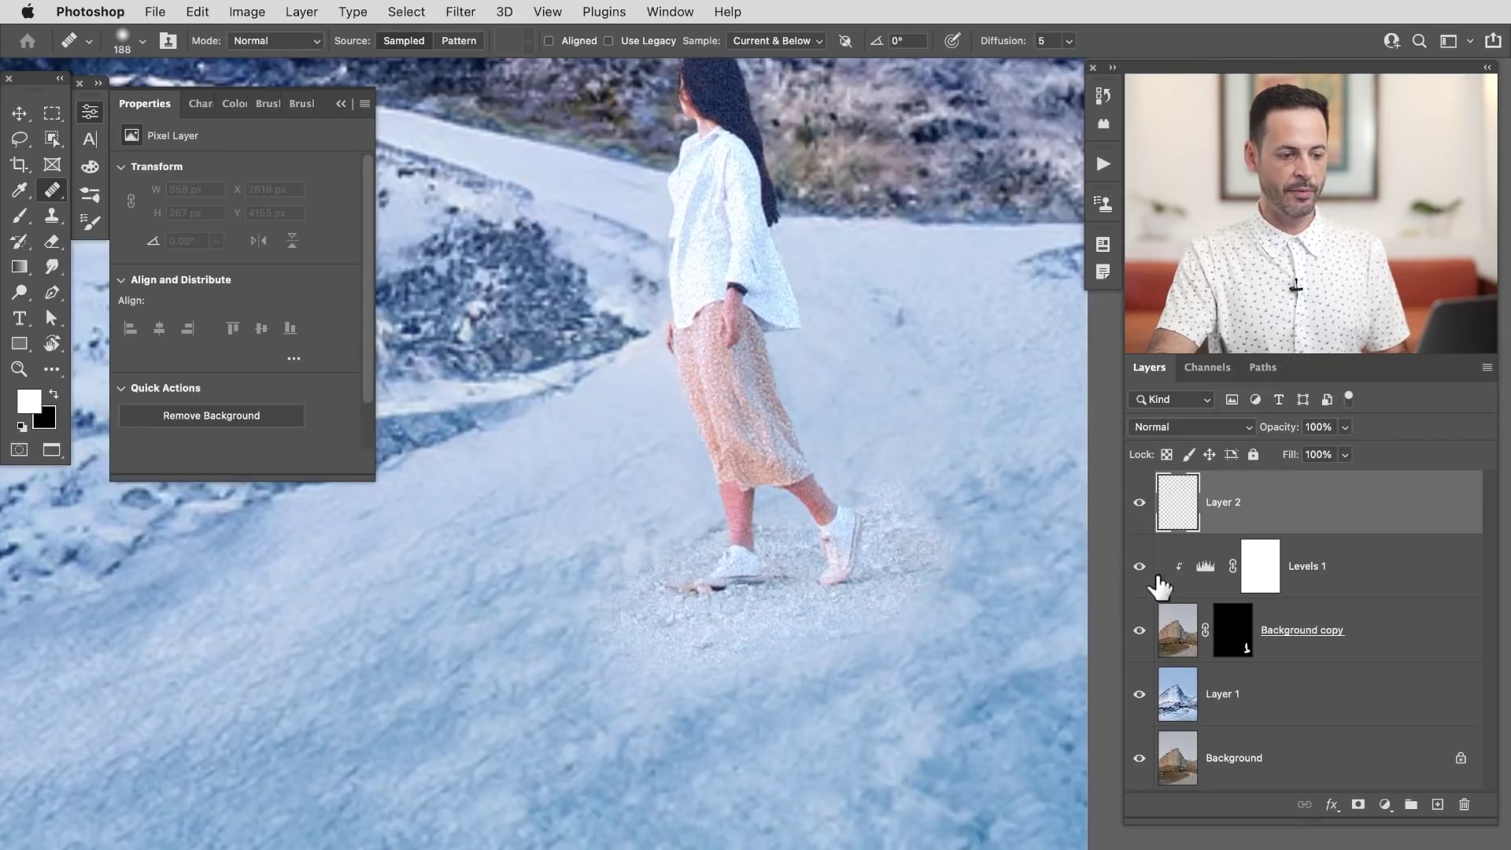
# Step: Compare the woman's masked ground patch against the original dry road by toggling Layer 1's visibility
pyautogui.click(1140, 696)
pyautogui.click(1140, 696)
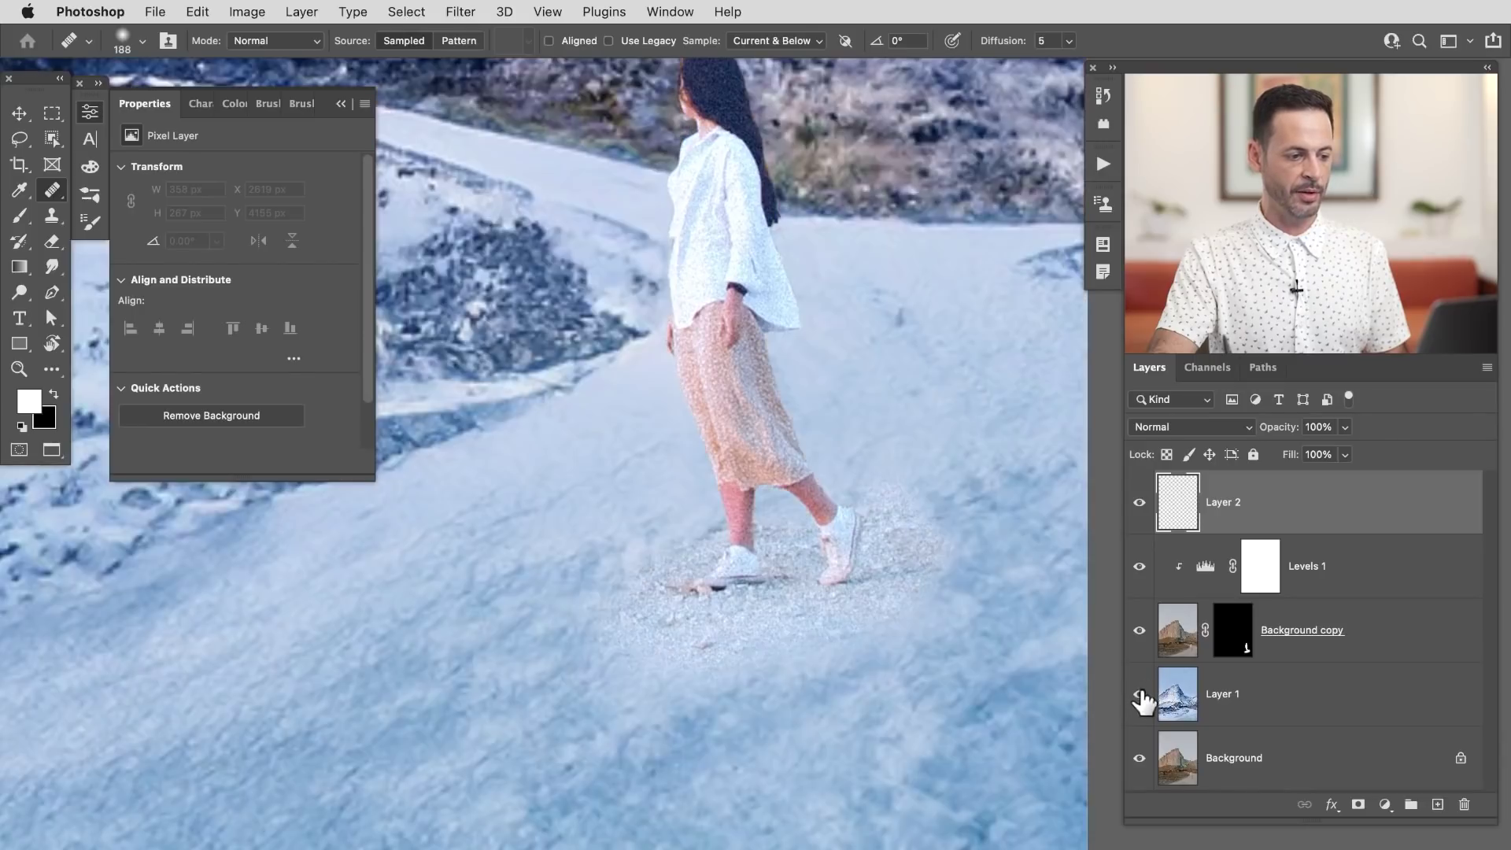
pyautogui.click(1142, 698)
pyautogui.click(1140, 698)
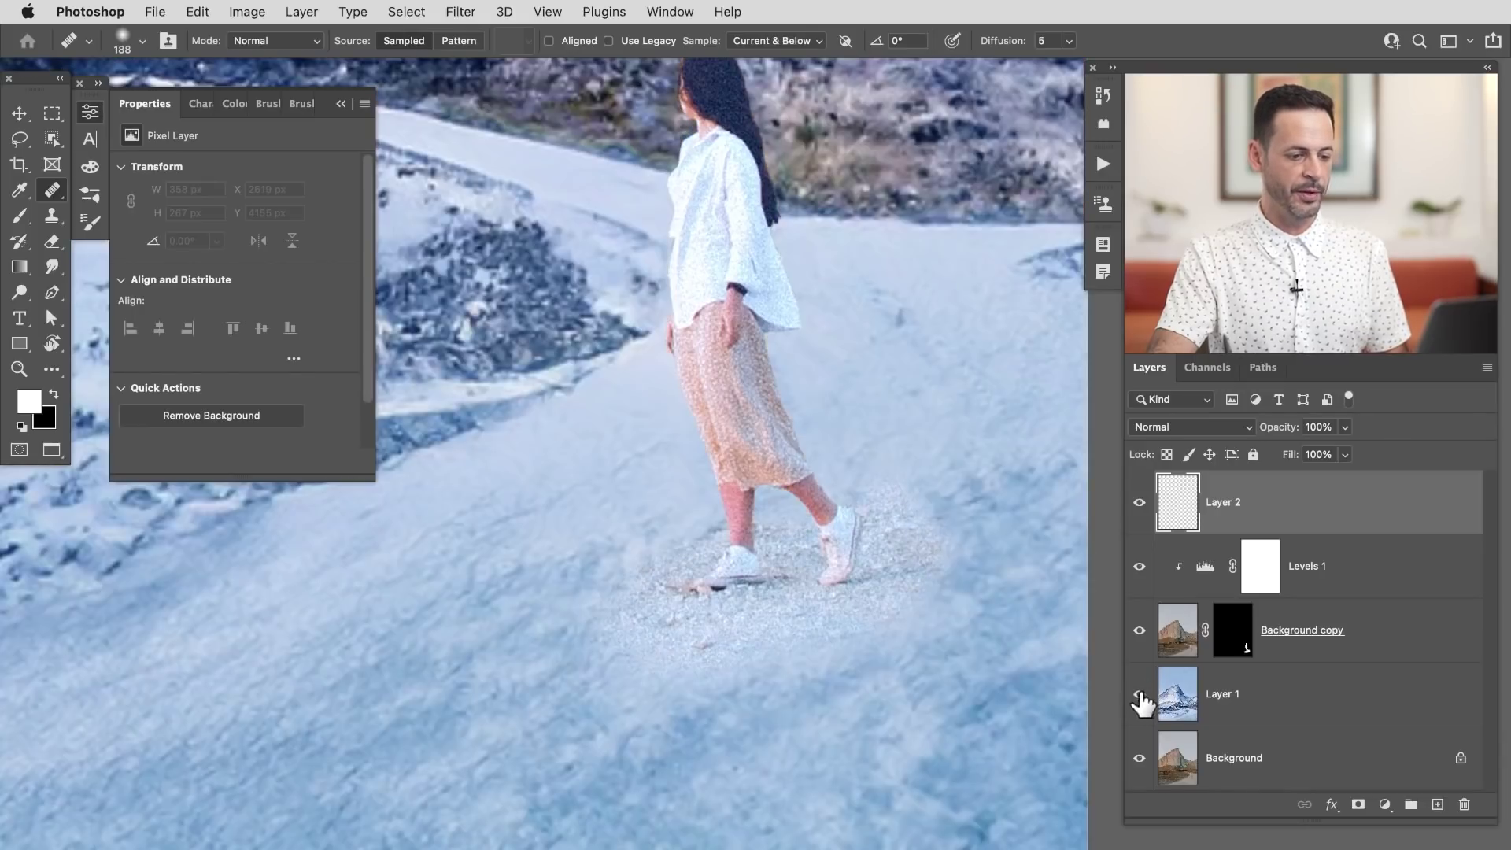
pyautogui.click(1140, 697)
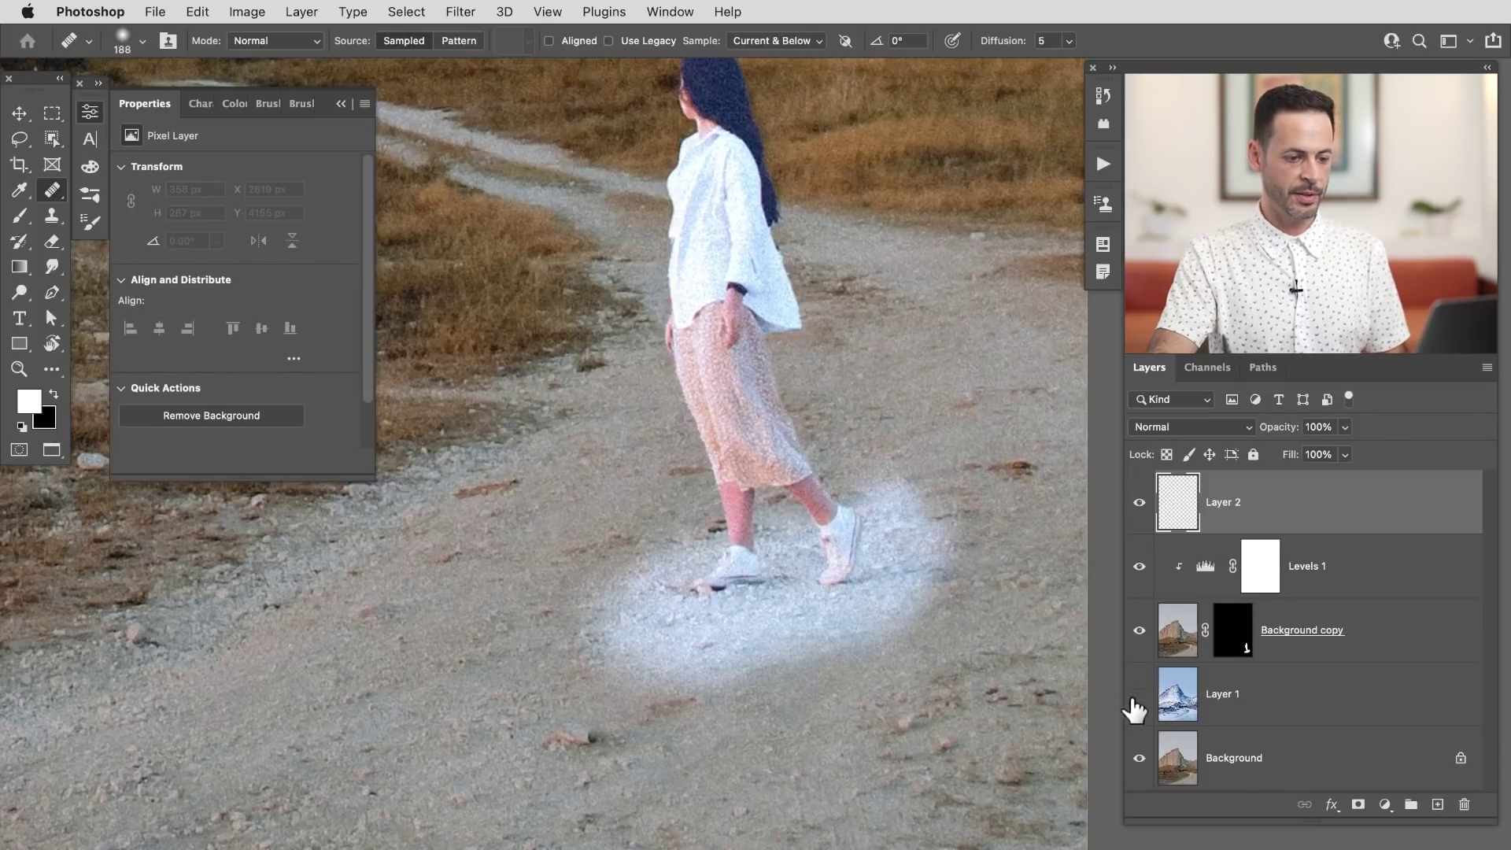
pyautogui.click(1139, 695)
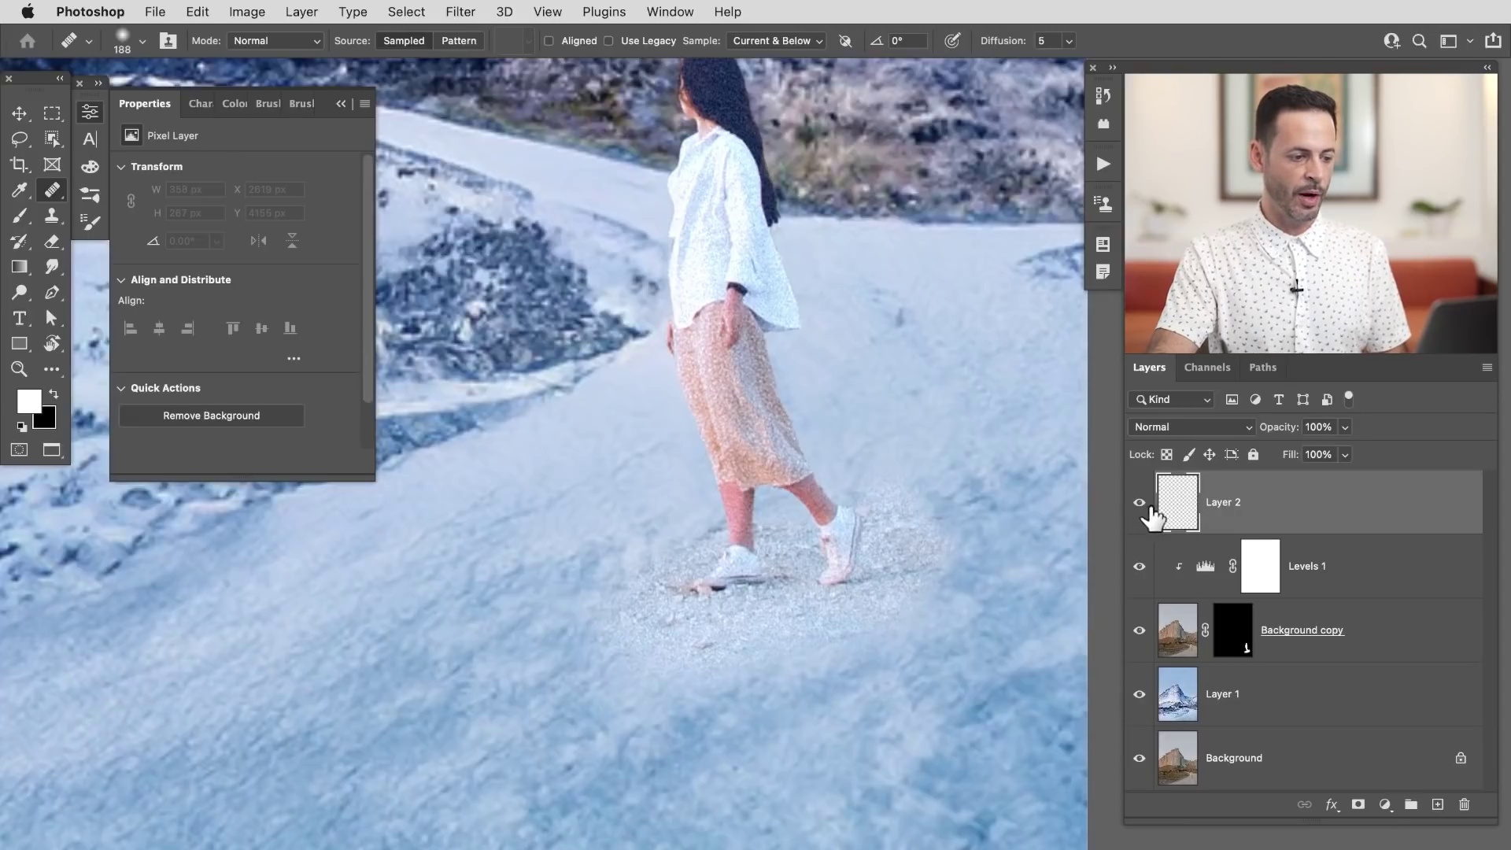
# Step: Heal the gravel patch's edges around and below the woman's shoes on Layer 2 with the Content-Aware Spot Healing Brush
pyautogui.click(52, 189)
pyautogui.click(114, 189)
pyautogui.moveTo(715, 644)
pyautogui.mouseDown()
pyautogui.moveTo(754, 616)
pyautogui.moveTo(684, 623)
pyautogui.moveTo(634, 593)
pyautogui.moveTo(690, 545)
pyautogui.mouseUp()
pyautogui.moveTo(657, 560)
pyautogui.mouseDown()
pyautogui.moveTo(634, 569)
pyautogui.moveTo(630, 610)
pyautogui.mouseUp()
pyautogui.click(640, 630)
pyautogui.moveTo(740, 661)
pyautogui.mouseDown()
pyautogui.moveTo(851, 626)
pyautogui.moveTo(942, 539)
pyautogui.moveTo(903, 544)
pyautogui.moveTo(899, 463)
pyautogui.mouseUp()
pyautogui.click(950, 491)
pyautogui.moveTo(934, 526)
pyautogui.mouseDown()
pyautogui.moveTo(898, 543)
pyautogui.moveTo(903, 491)
pyautogui.mouseUp()
pyautogui.moveTo(884, 542); pyautogui.dragTo(876, 546)
pyautogui.click(901, 523)
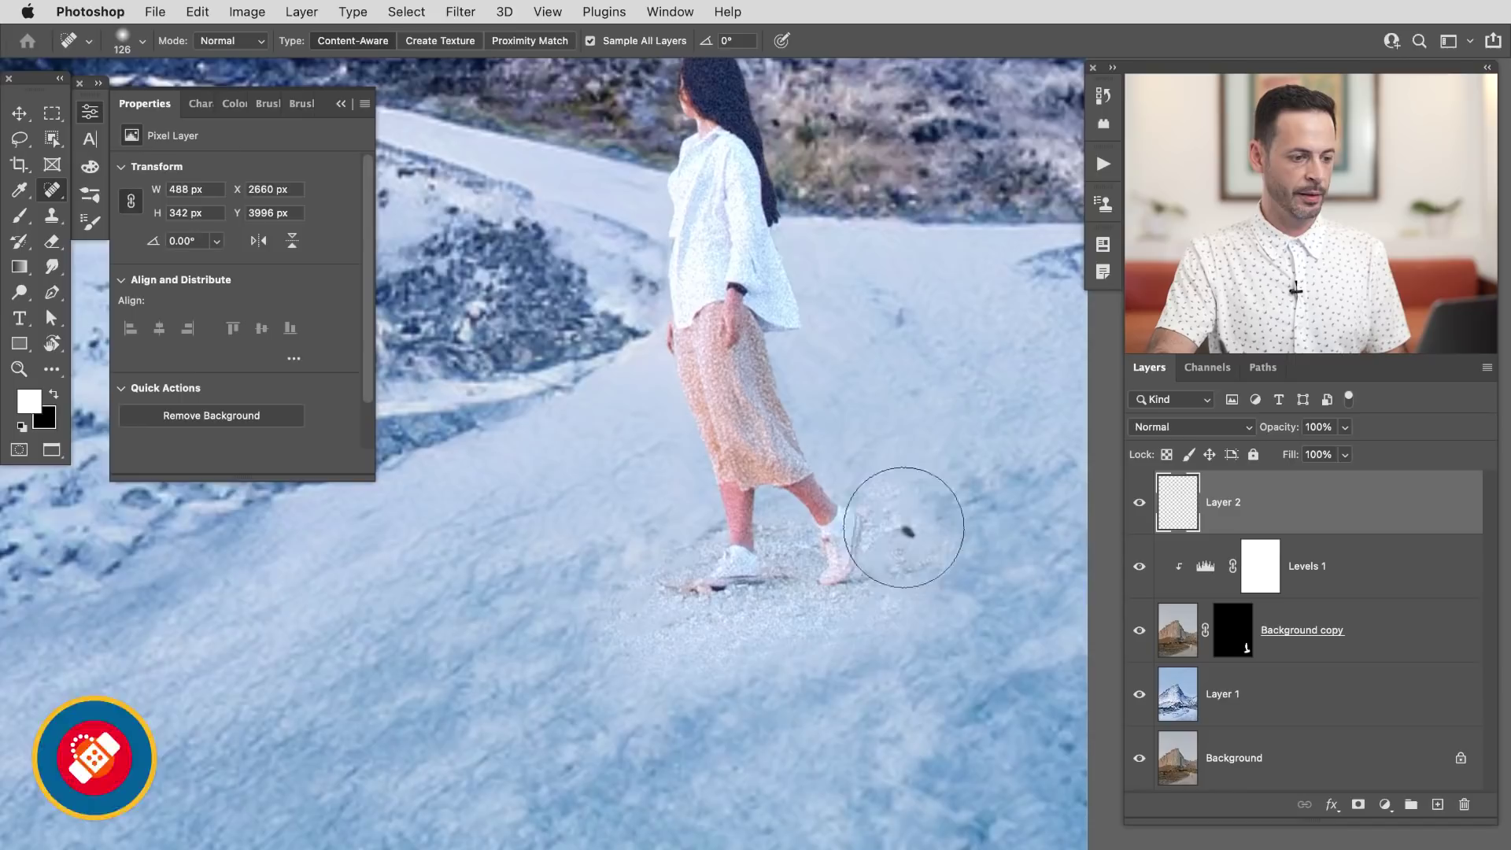
pyautogui.moveTo(786, 604)
pyautogui.mouseDown()
pyautogui.moveTo(802, 543)
pyautogui.moveTo(767, 543)
pyautogui.moveTo(812, 524)
pyautogui.mouseUp()
pyautogui.click(774, 528)
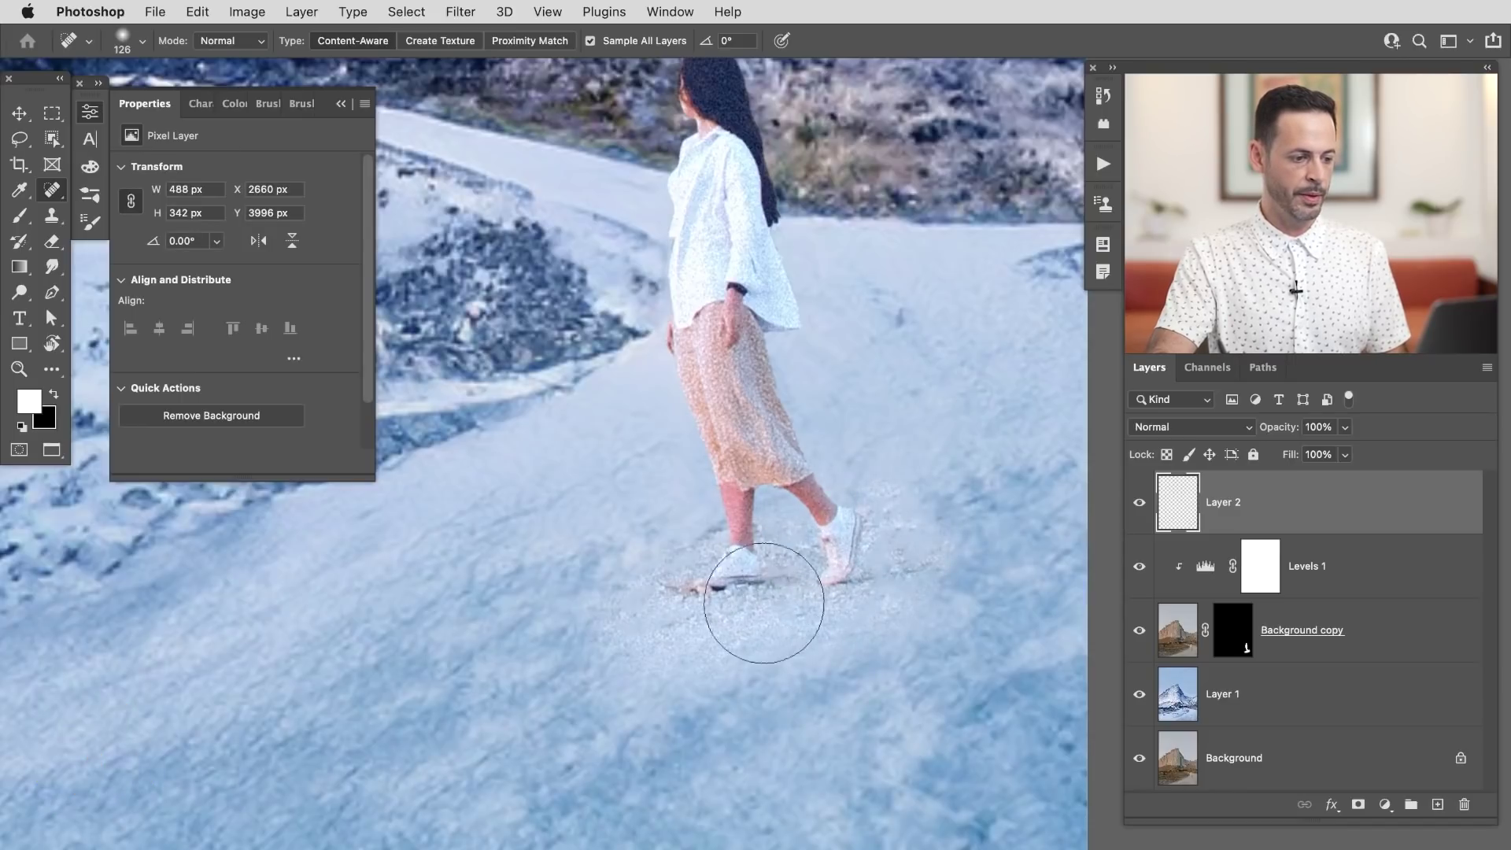
pyautogui.click(696, 545)
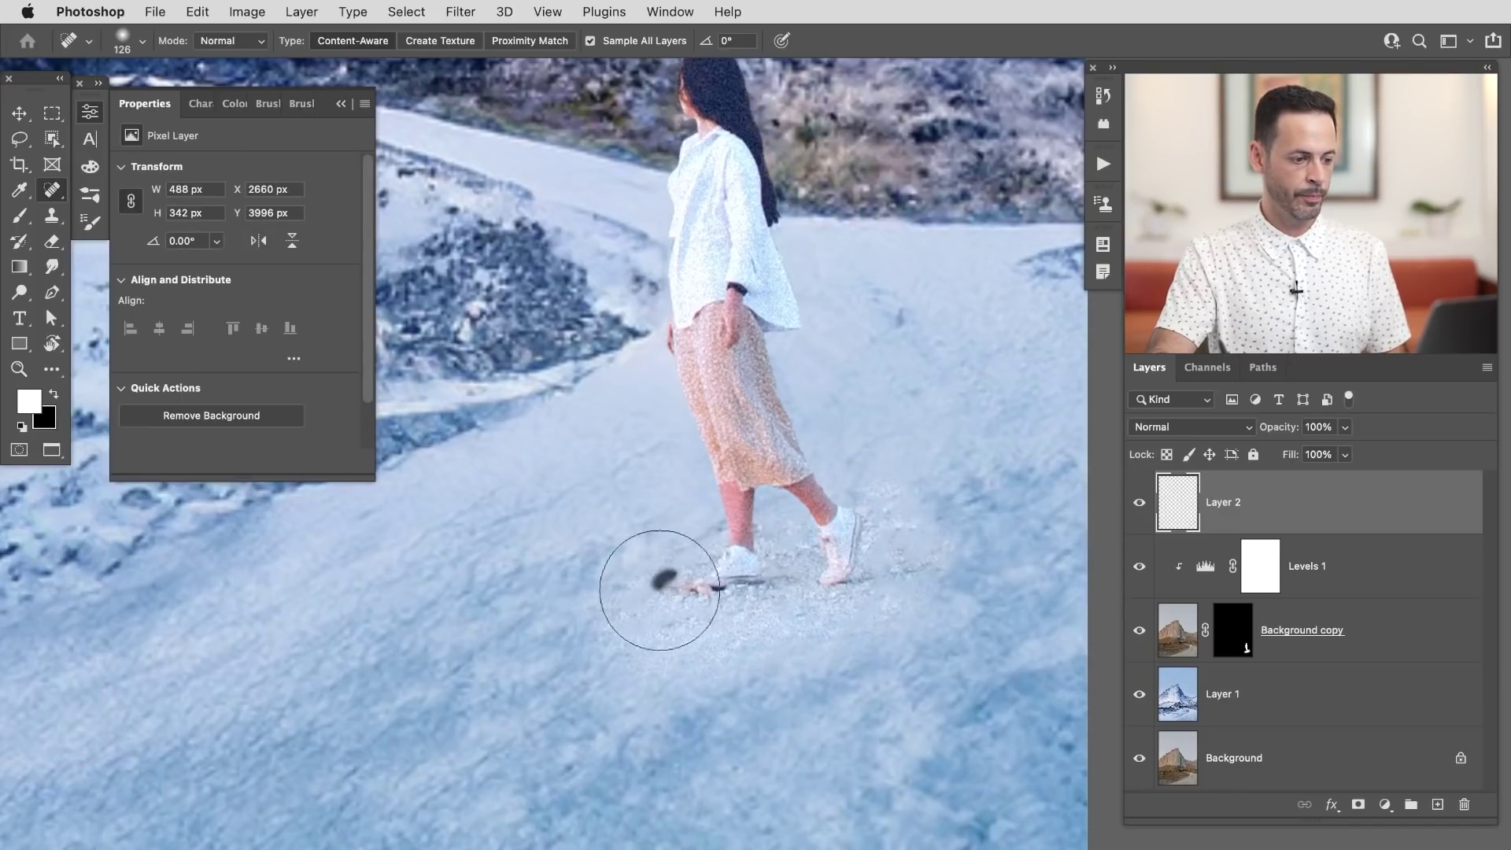
pyautogui.click(661, 654)
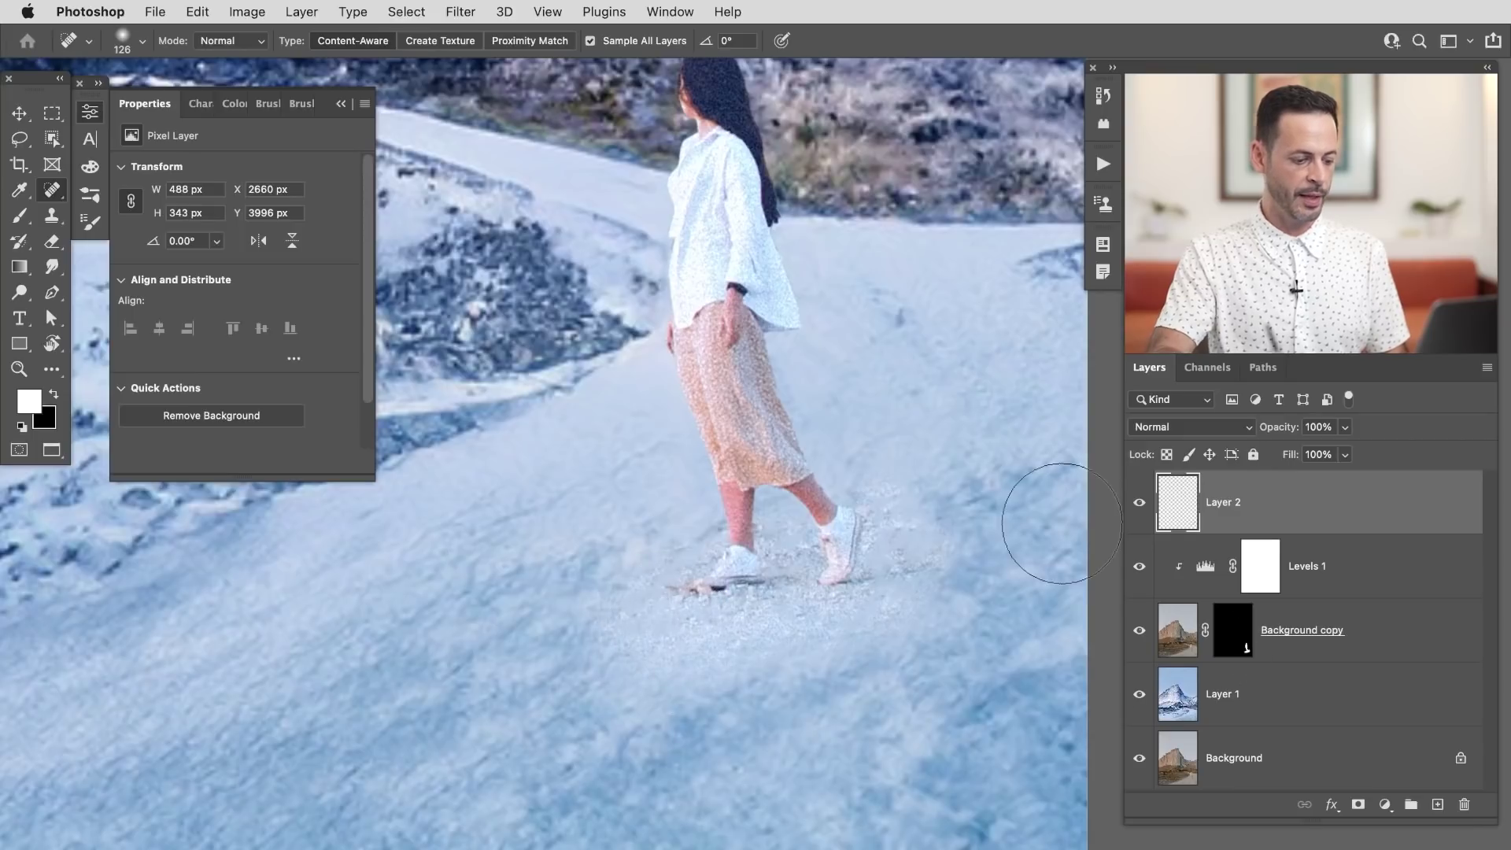
# Step: Create a new layer above Layer 2 and clone snow over the gravel below the woman's shoes, starting with a 126 px Clone Stamp brush
pyautogui.press('super+alt+shift+n')
pyautogui.press('s')
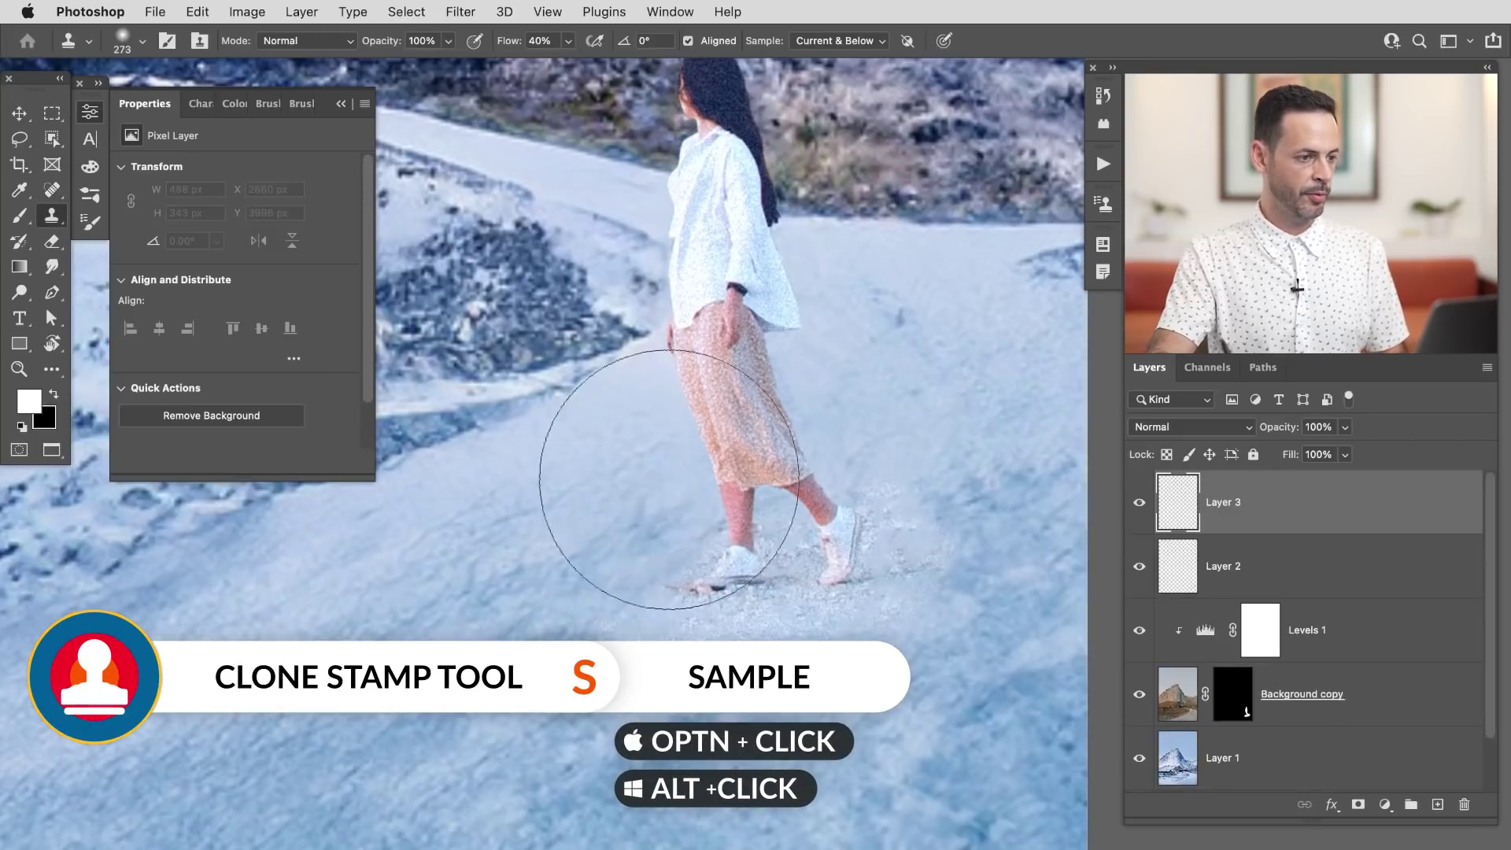
pyautogui.moveTo(572, 632); pyautogui.dragTo(574, 632)
pyautogui.keyDown('alt'); pyautogui.click(754, 653); pyautogui.keyUp('alt')
pyautogui.click(744, 647)
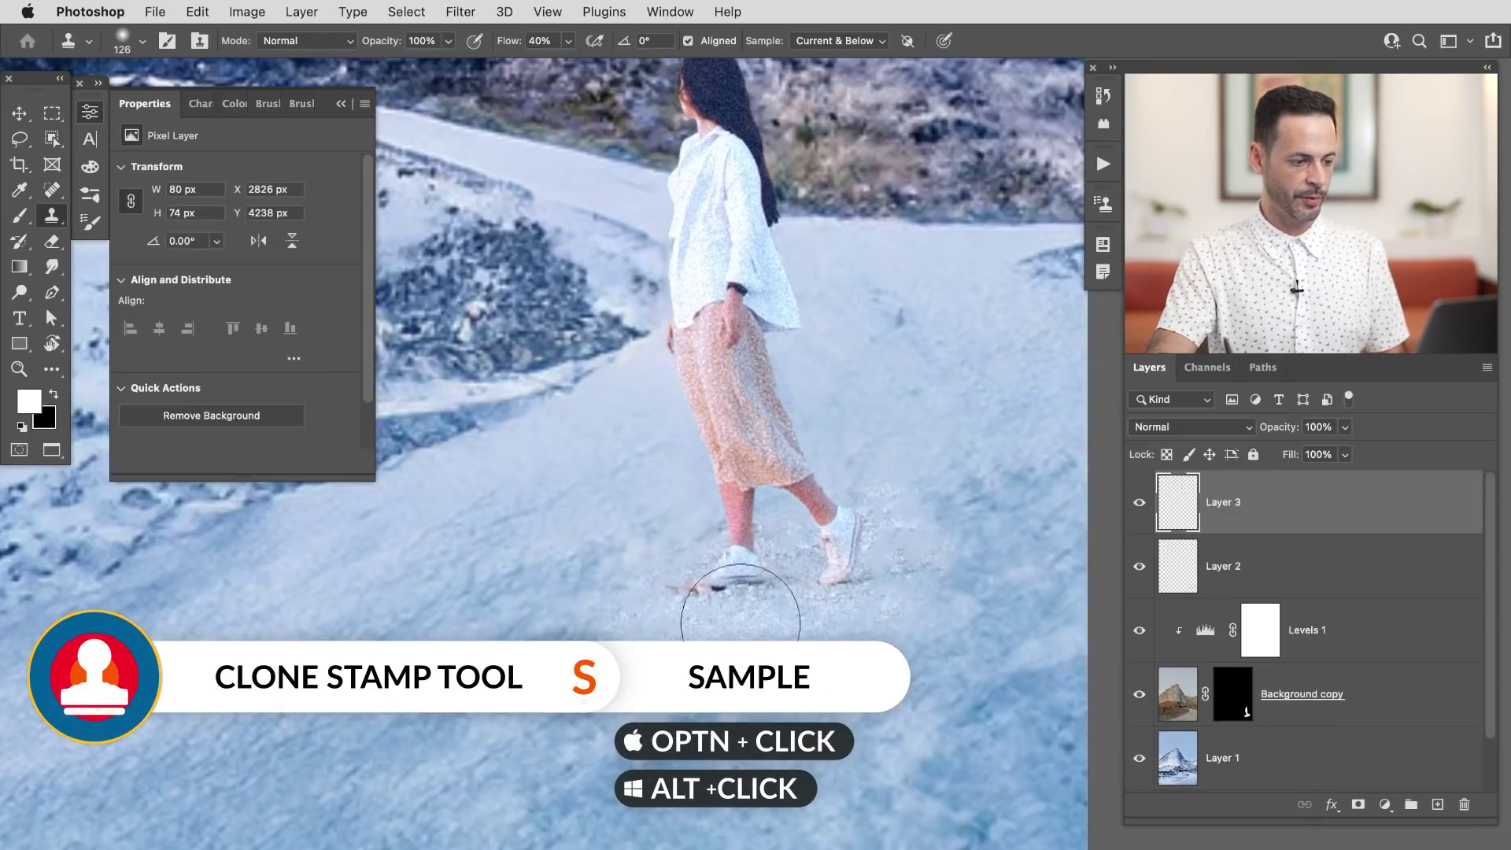
pyautogui.click(693, 628)
pyautogui.click(774, 636)
pyautogui.click(747, 597)
pyautogui.moveTo(746, 596)
pyautogui.mouseDown()
pyautogui.moveTo(707, 561)
pyautogui.moveTo(696, 572)
pyautogui.moveTo(685, 533)
pyautogui.moveTo(687, 614)
pyautogui.moveTo(750, 605)
pyautogui.moveTo(780, 620)
pyautogui.moveTo(867, 581)
pyautogui.mouseUp()
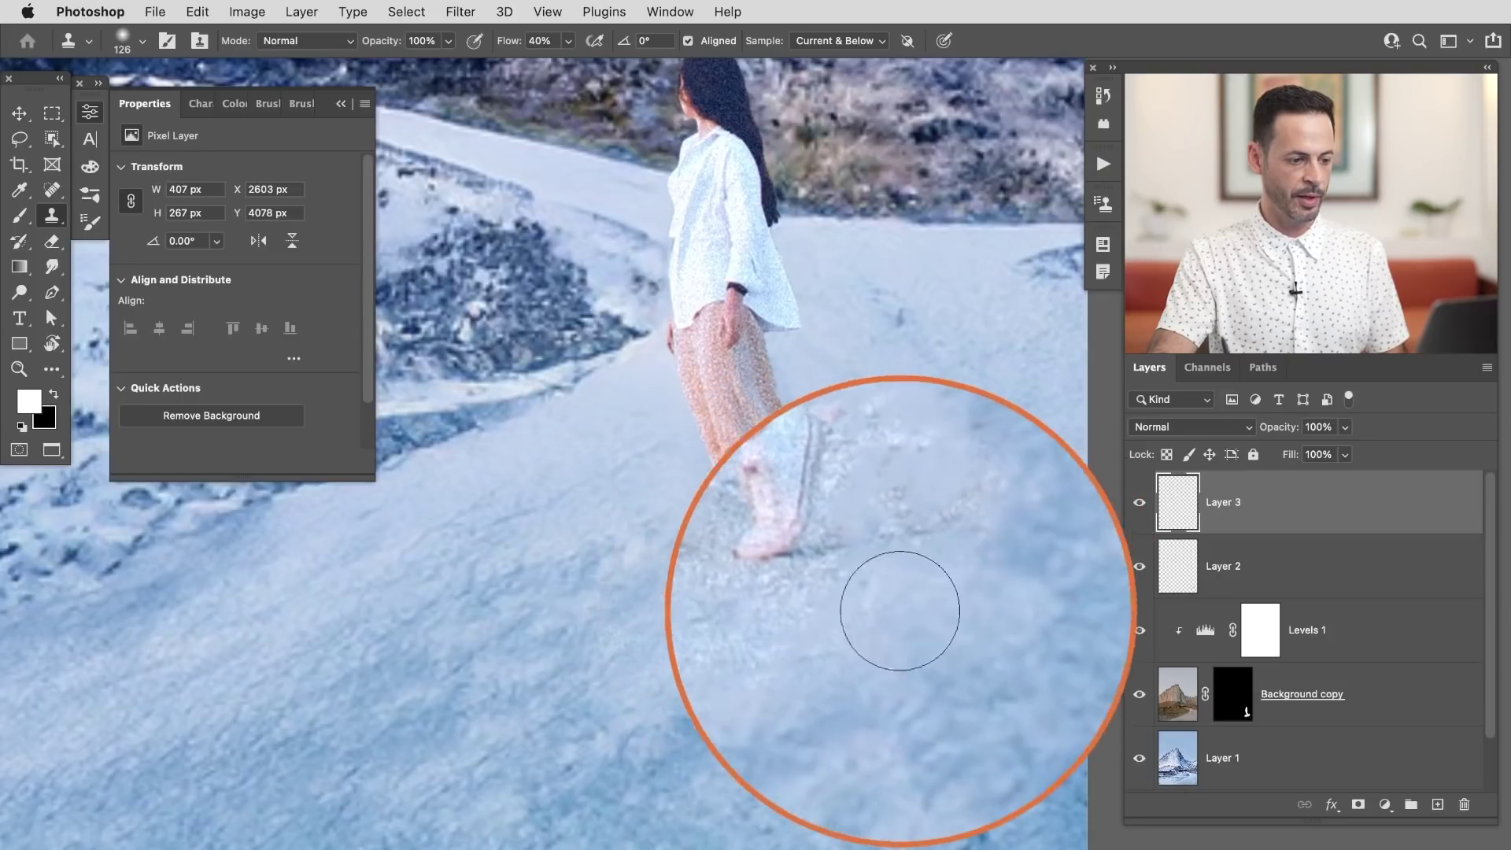
pyautogui.keyDown('alt'); pyautogui.click(773, 674); pyautogui.keyUp('alt')
pyautogui.moveTo(844, 605)
pyautogui.mouseDown()
pyautogui.moveTo(820, 604)
pyautogui.moveTo(834, 617)
pyautogui.moveTo(891, 607)
pyautogui.moveTo(872, 600)
pyautogui.mouseUp()
pyautogui.moveTo(766, 637)
pyautogui.keyDown('ctrl'); pyautogui.keyDown('alt'); pyautogui.mouseDown()
pyautogui.moveTo(722, 645)
pyautogui.moveTo(704, 669)
pyautogui.mouseUp(); pyautogui.keyUp('alt'); pyautogui.keyUp('ctrl')
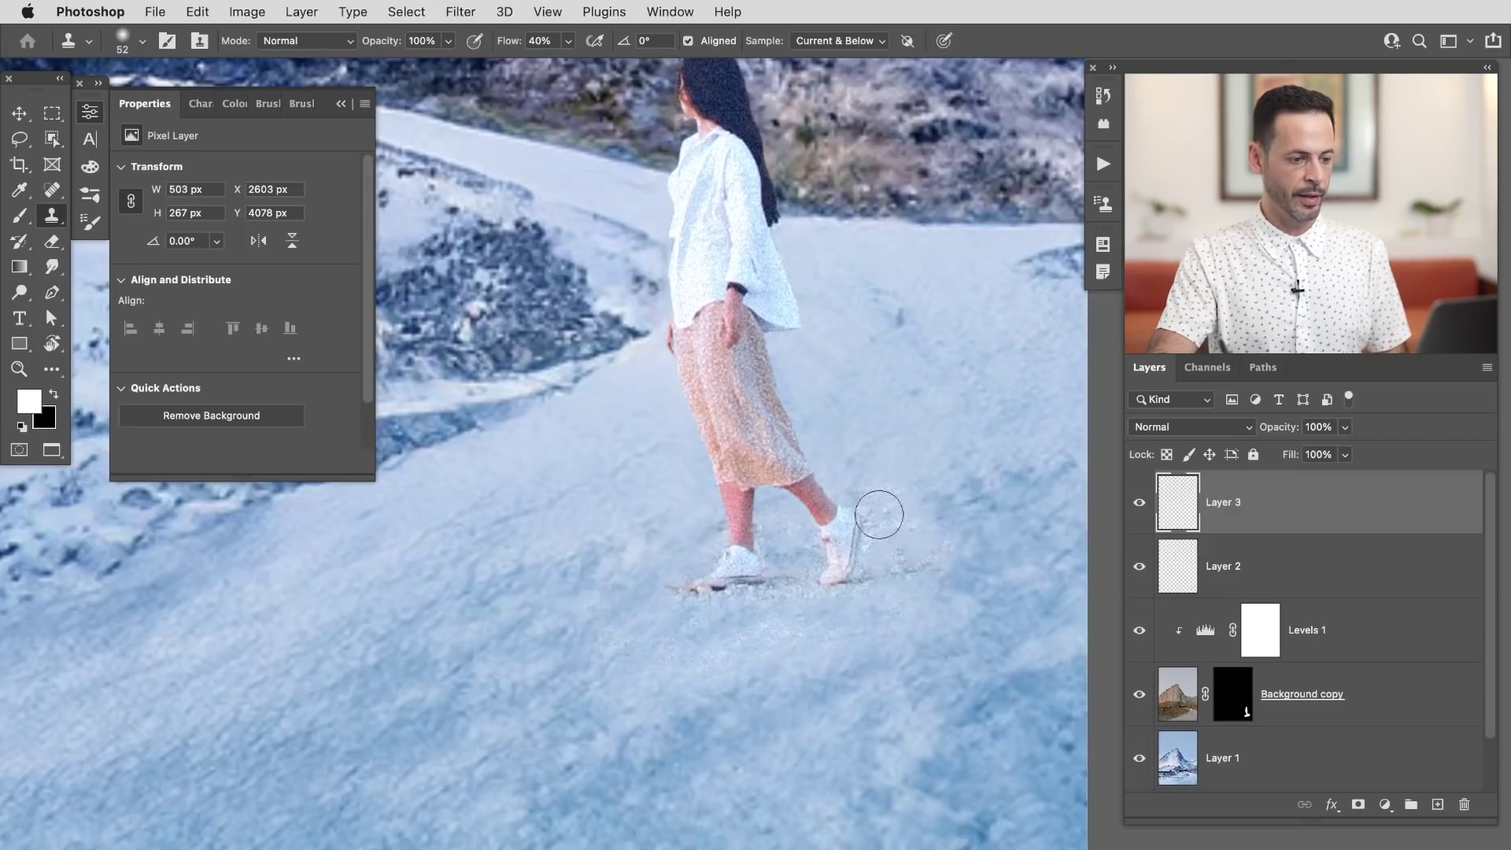
# Step: Clone snow over the leftover gravel behind the rear shoe and beside the front shoe with a 52 px brush, undoing the last stroke
pyautogui.moveTo(883, 530); pyautogui.dragTo(931, 511)
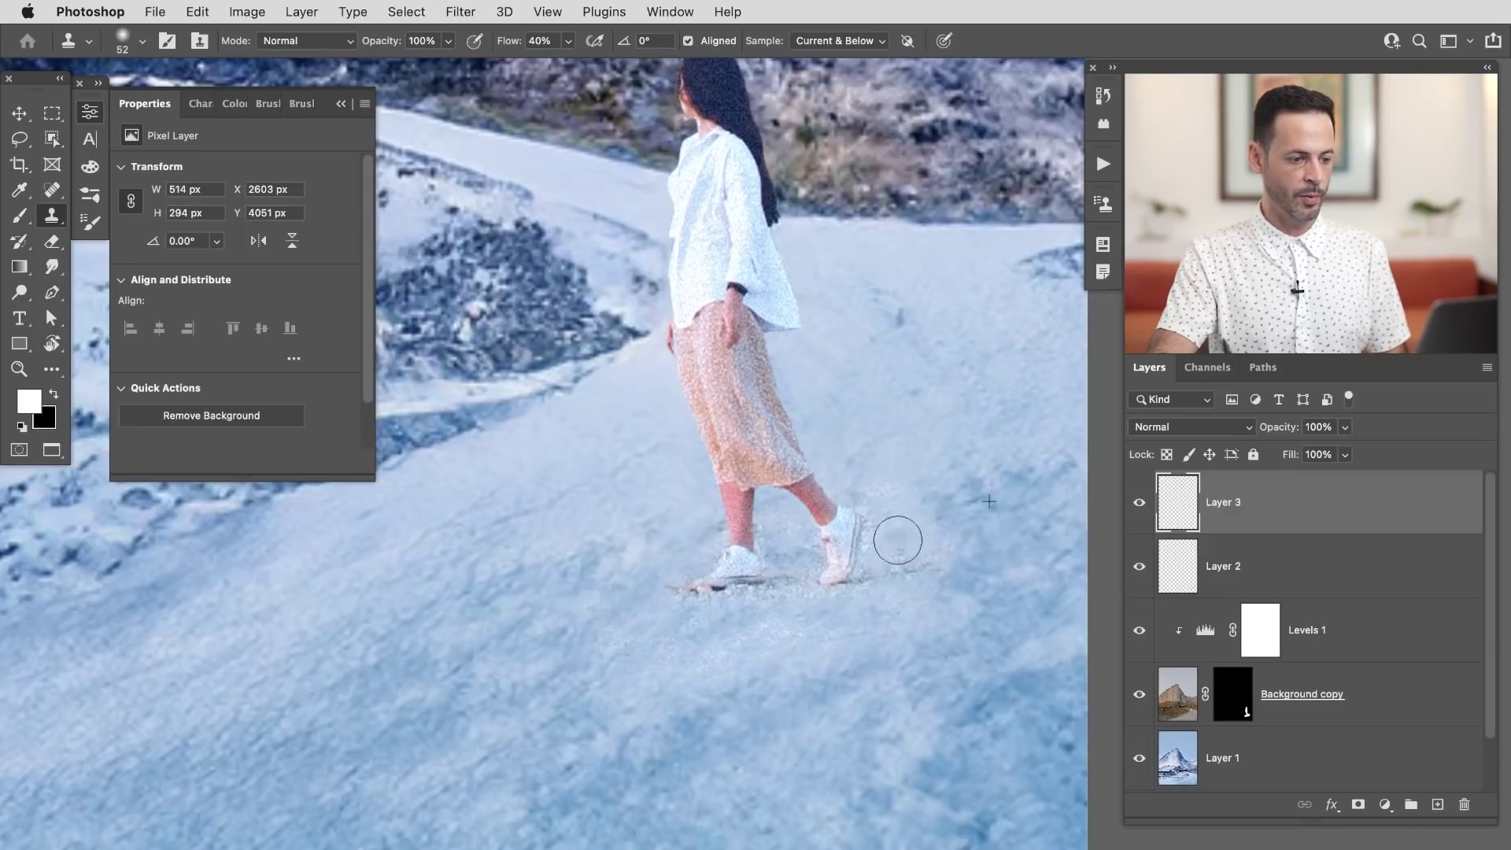
pyautogui.moveTo(858, 522); pyautogui.dragTo(870, 530)
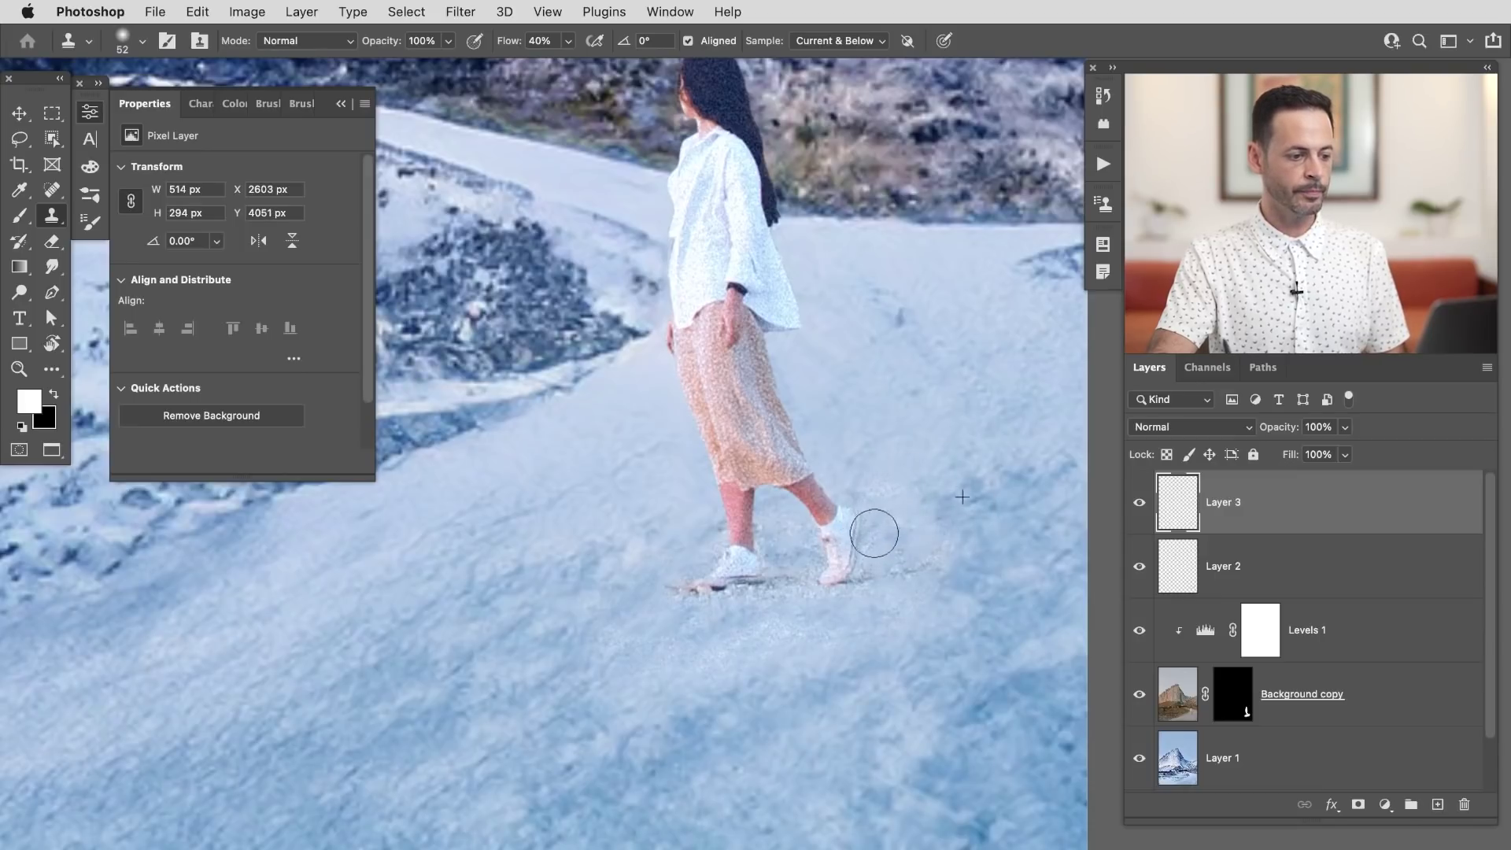
pyautogui.click(678, 588)
pyautogui.moveTo(721, 532); pyautogui.dragTo(719, 544)
pyautogui.keyDown('alt'); pyautogui.click(658, 615); pyautogui.keyUp('alt')
pyautogui.press('super+z')
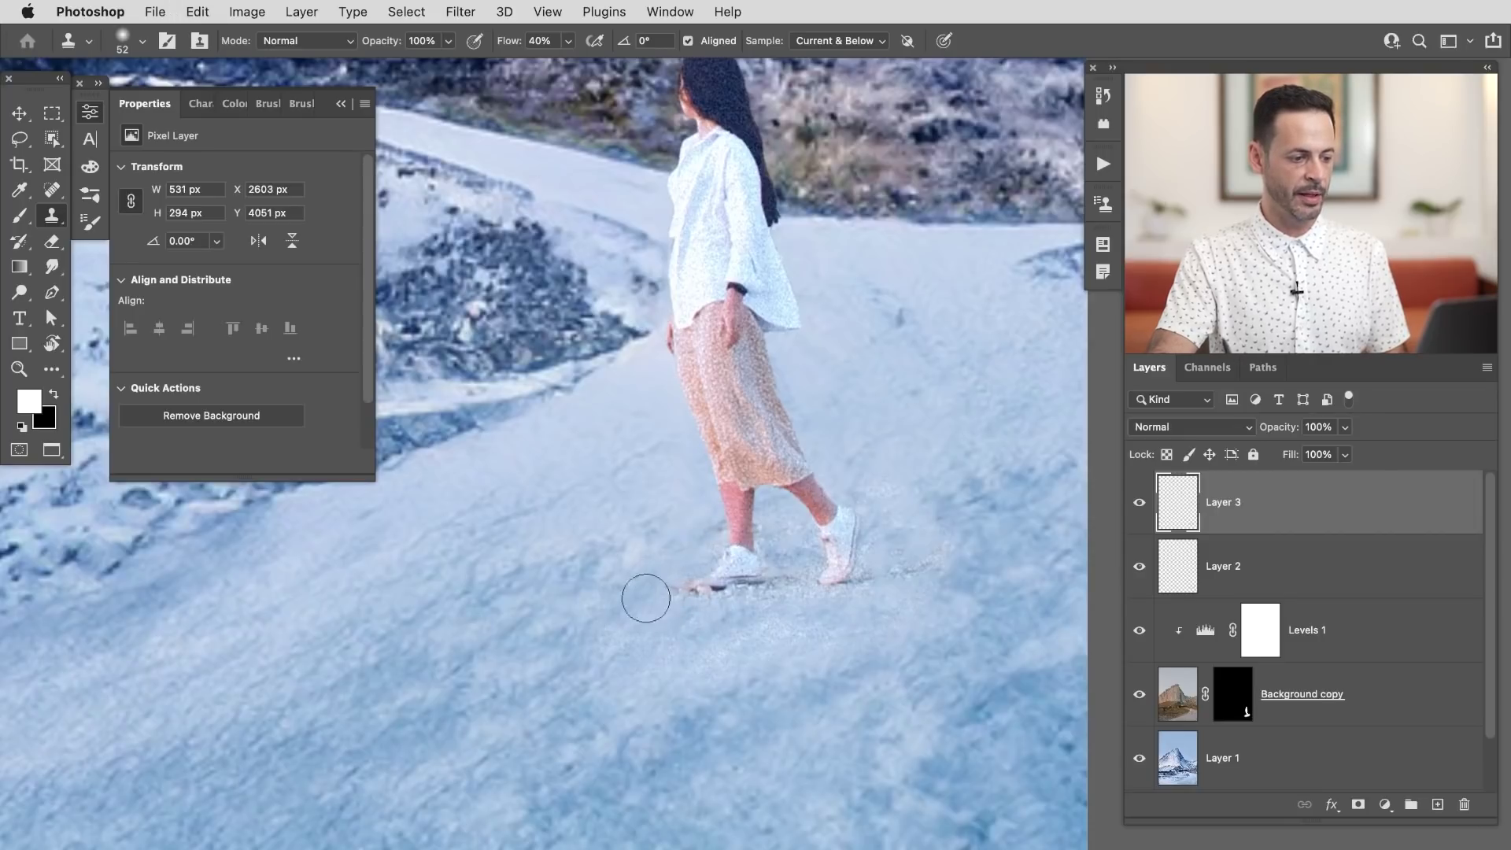
# Step: Clone snow over the remaining gravel beside both shoes, behind the rear ankle and between the legs on Layer 3 with the 52 px brush
pyautogui.moveTo(646, 598); pyautogui.dragTo(650, 589)
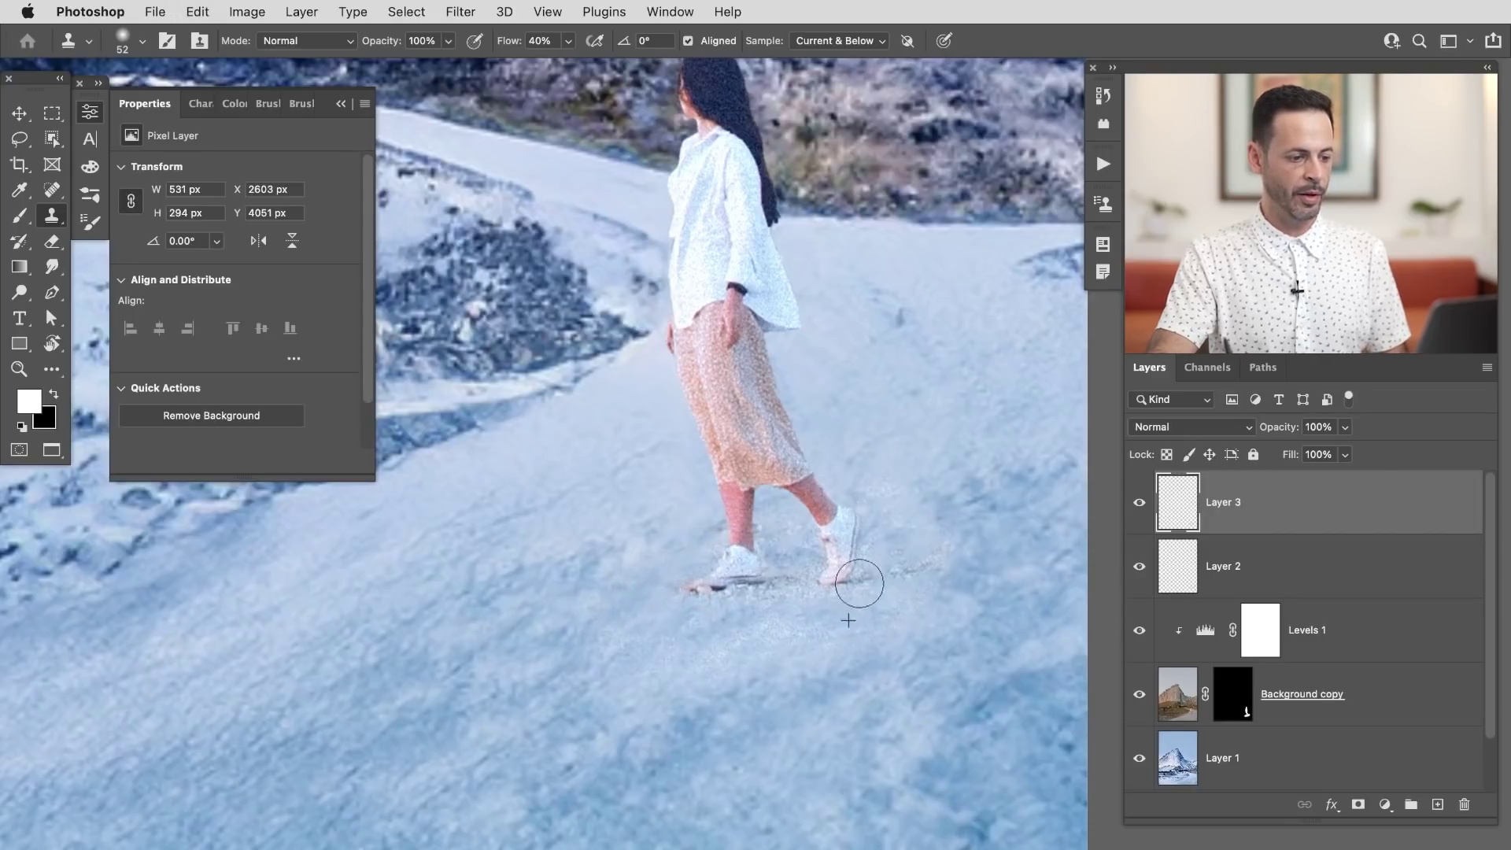
pyautogui.moveTo(860, 583); pyautogui.dragTo(867, 562)
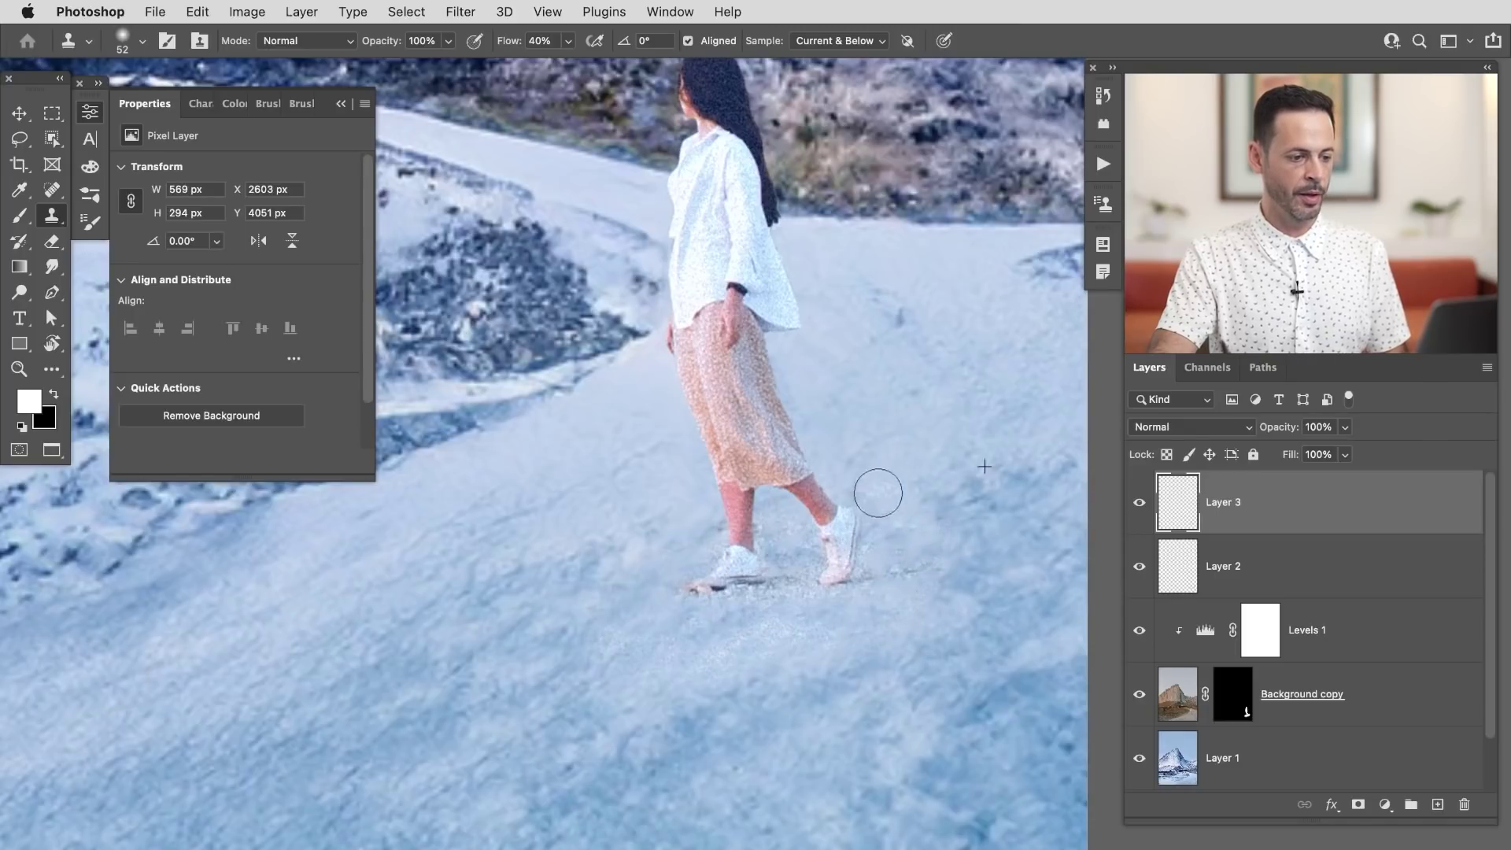
pyautogui.moveTo(879, 493); pyautogui.dragTo(888, 496)
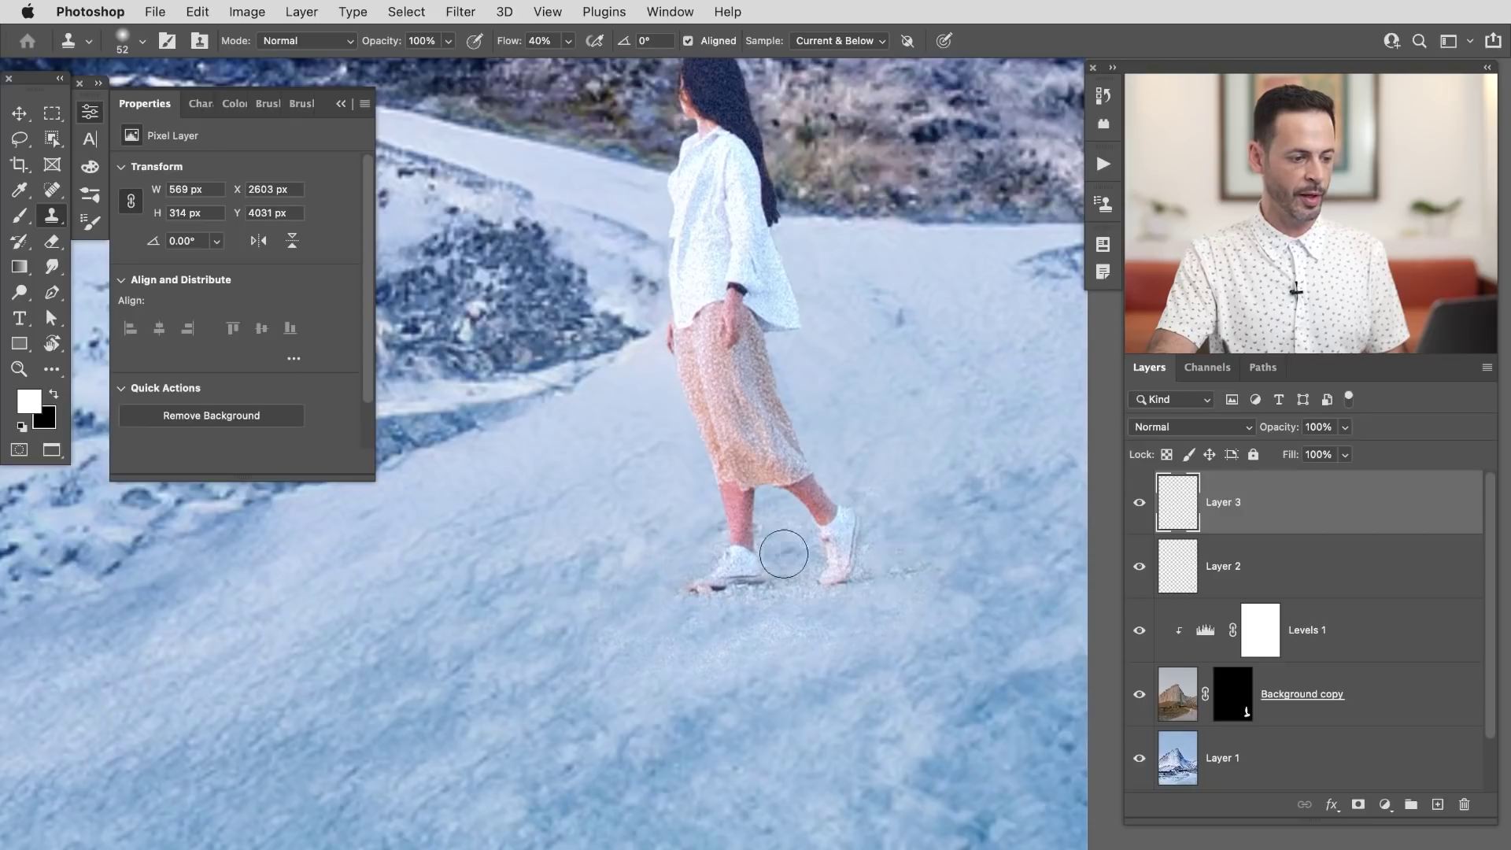
pyautogui.moveTo(761, 534); pyautogui.dragTo(765, 524)
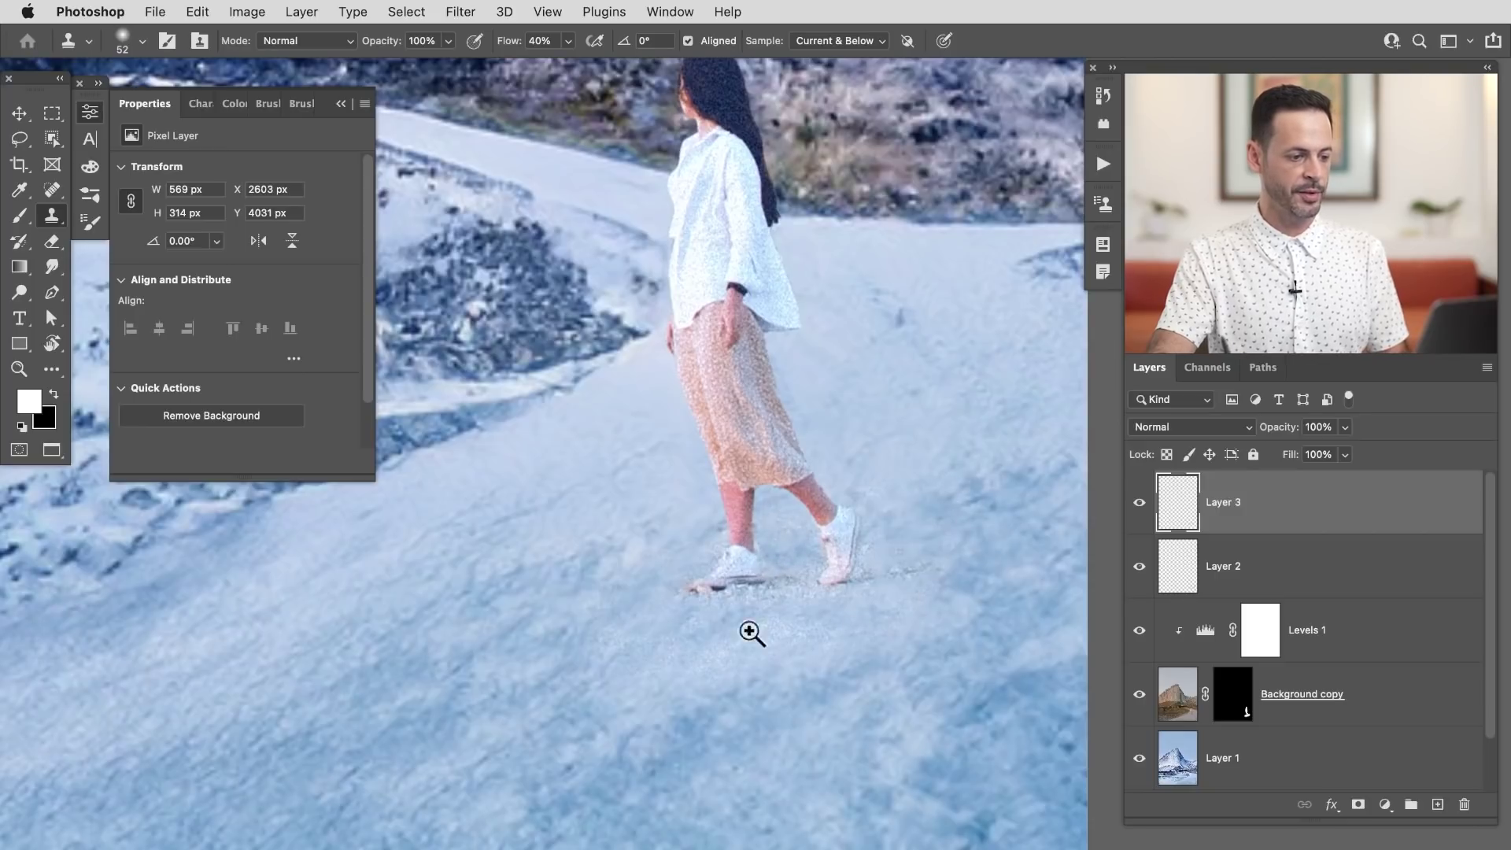
# Step: Collapse the Properties panel and compare the full composite with the original photo by hiding and reshowing every layer above Background
pyautogui.moveTo(796, 634); pyautogui.dragTo(721, 721)
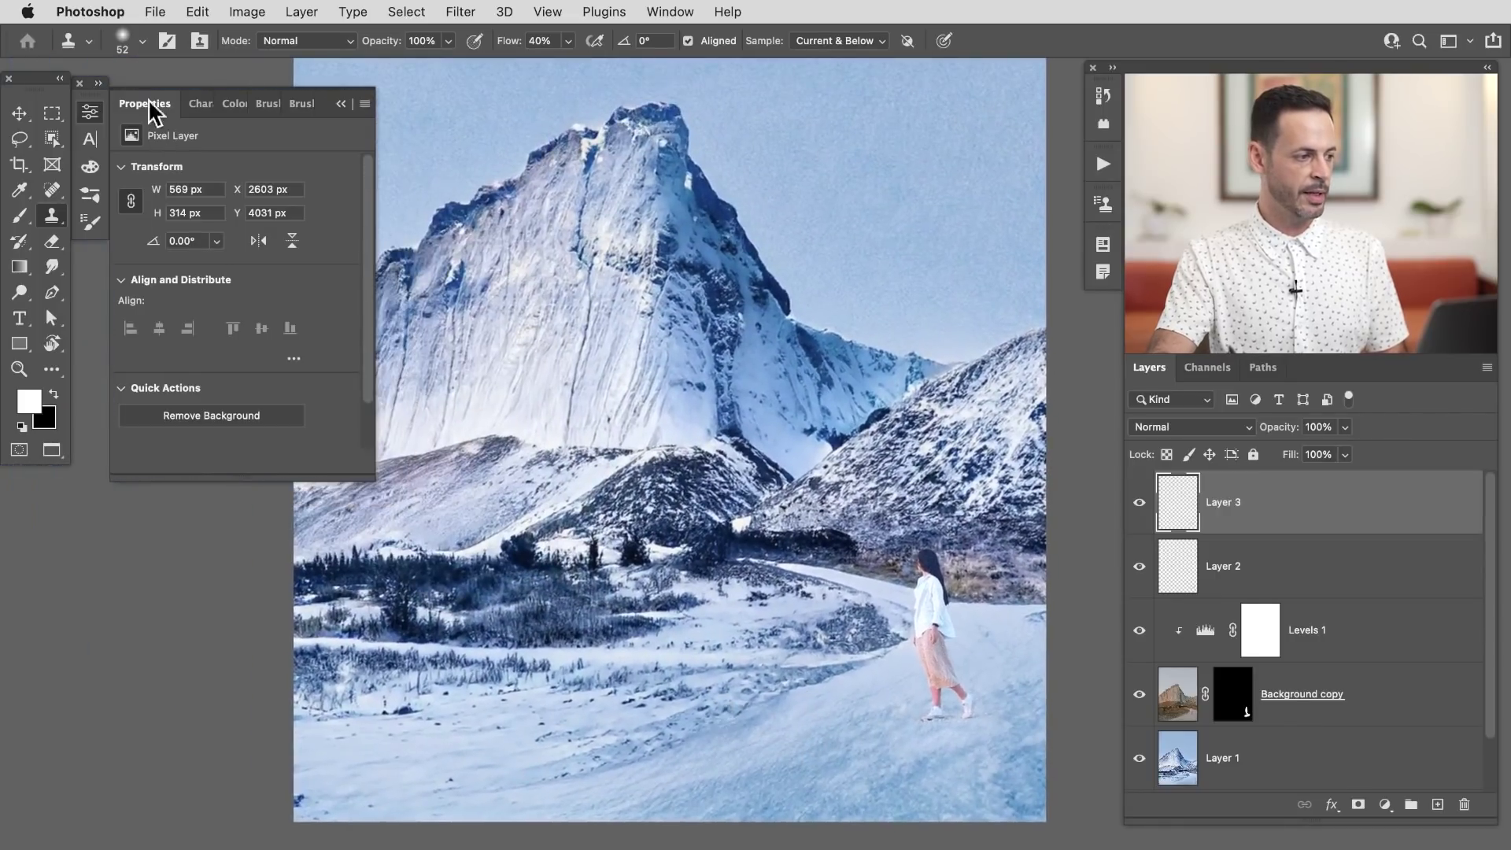
pyautogui.click(90, 113)
pyautogui.moveTo(847, 725); pyautogui.dragTo(817, 736)
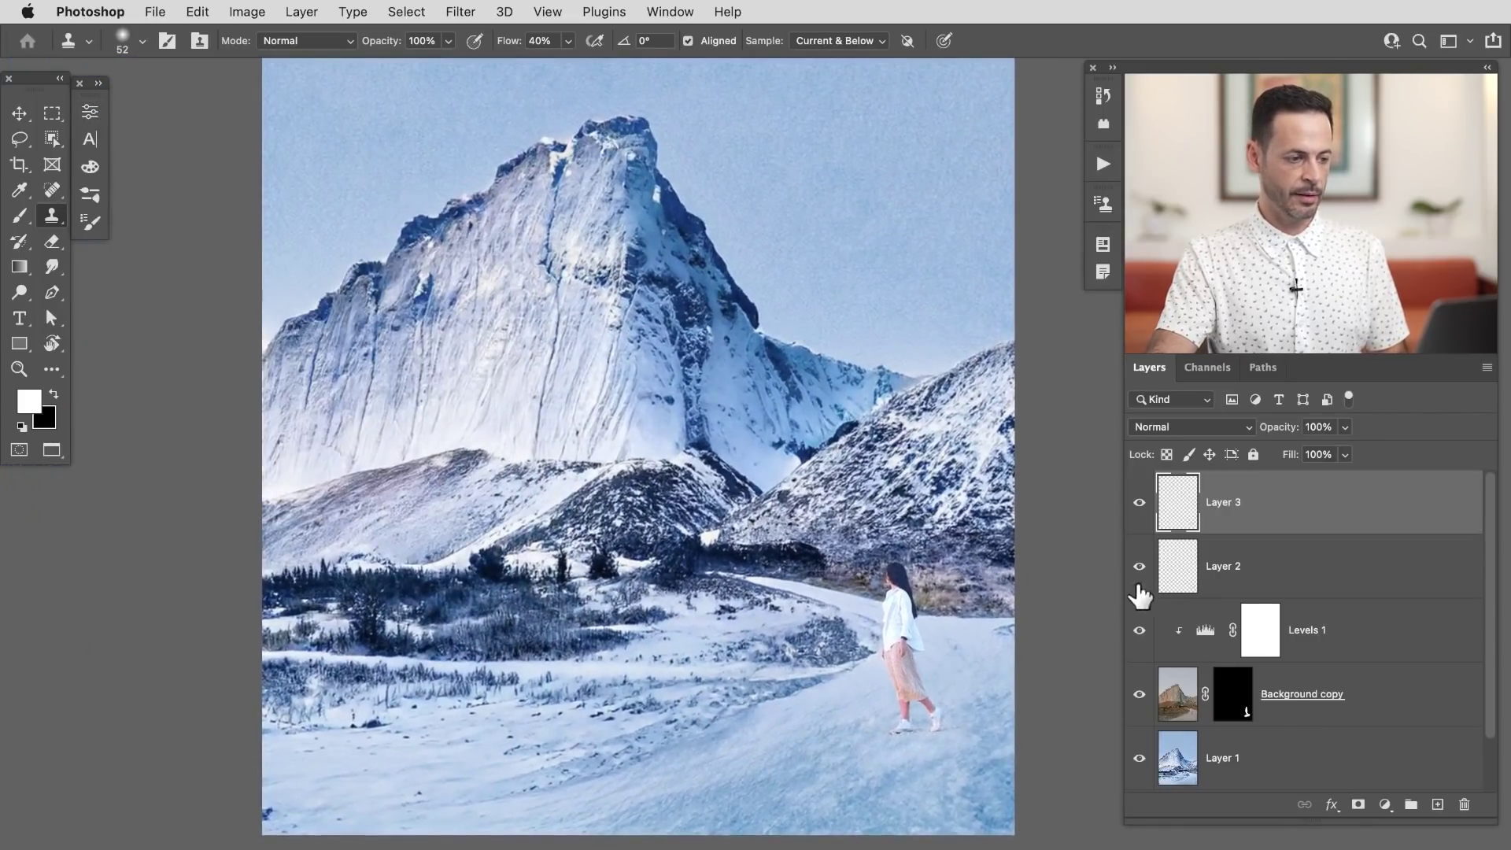
pyautogui.click(1137, 692)
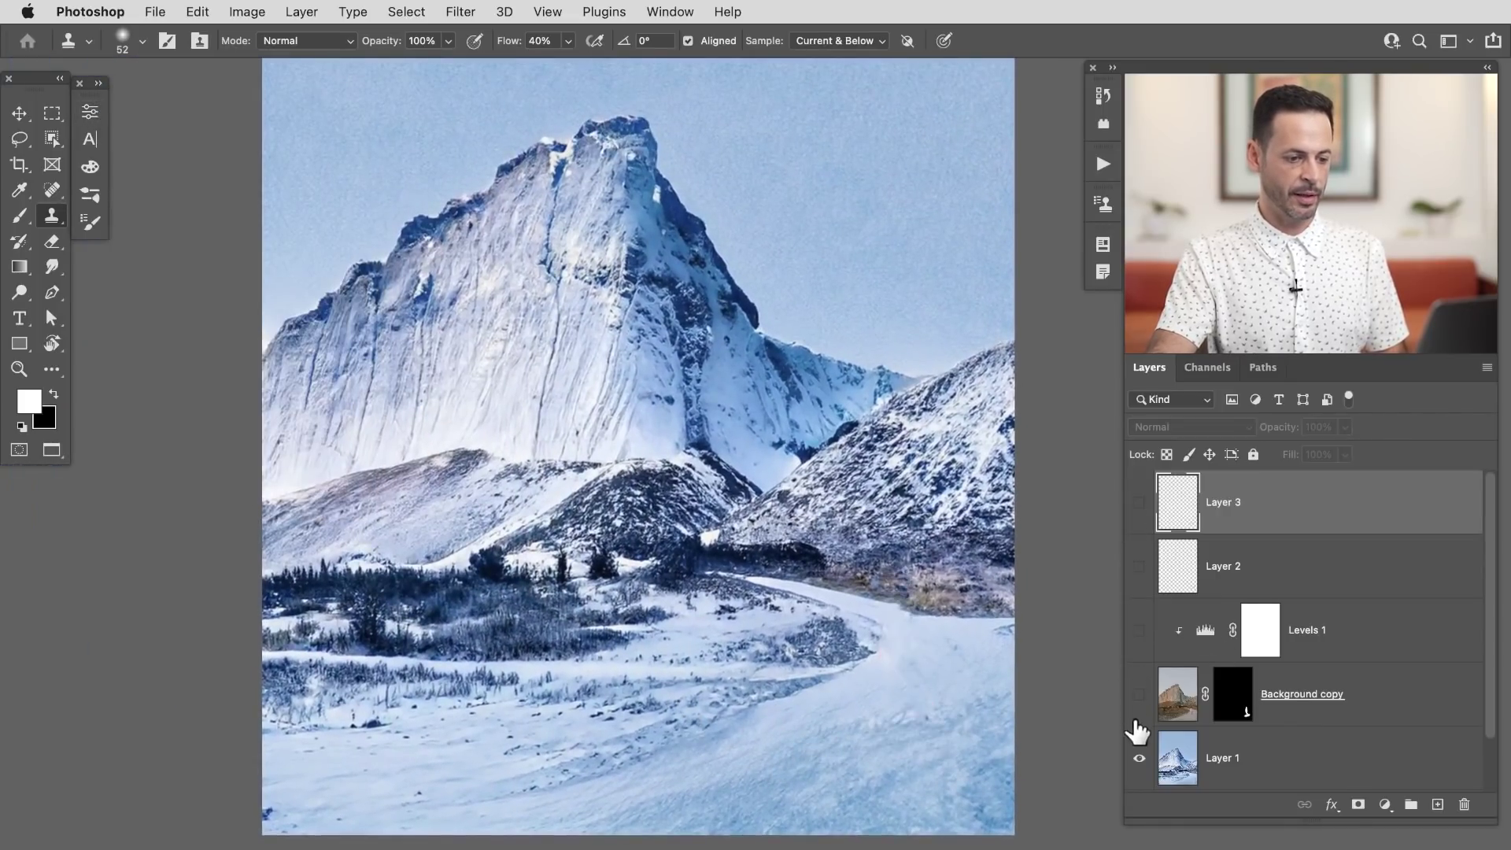
pyautogui.click(1140, 758)
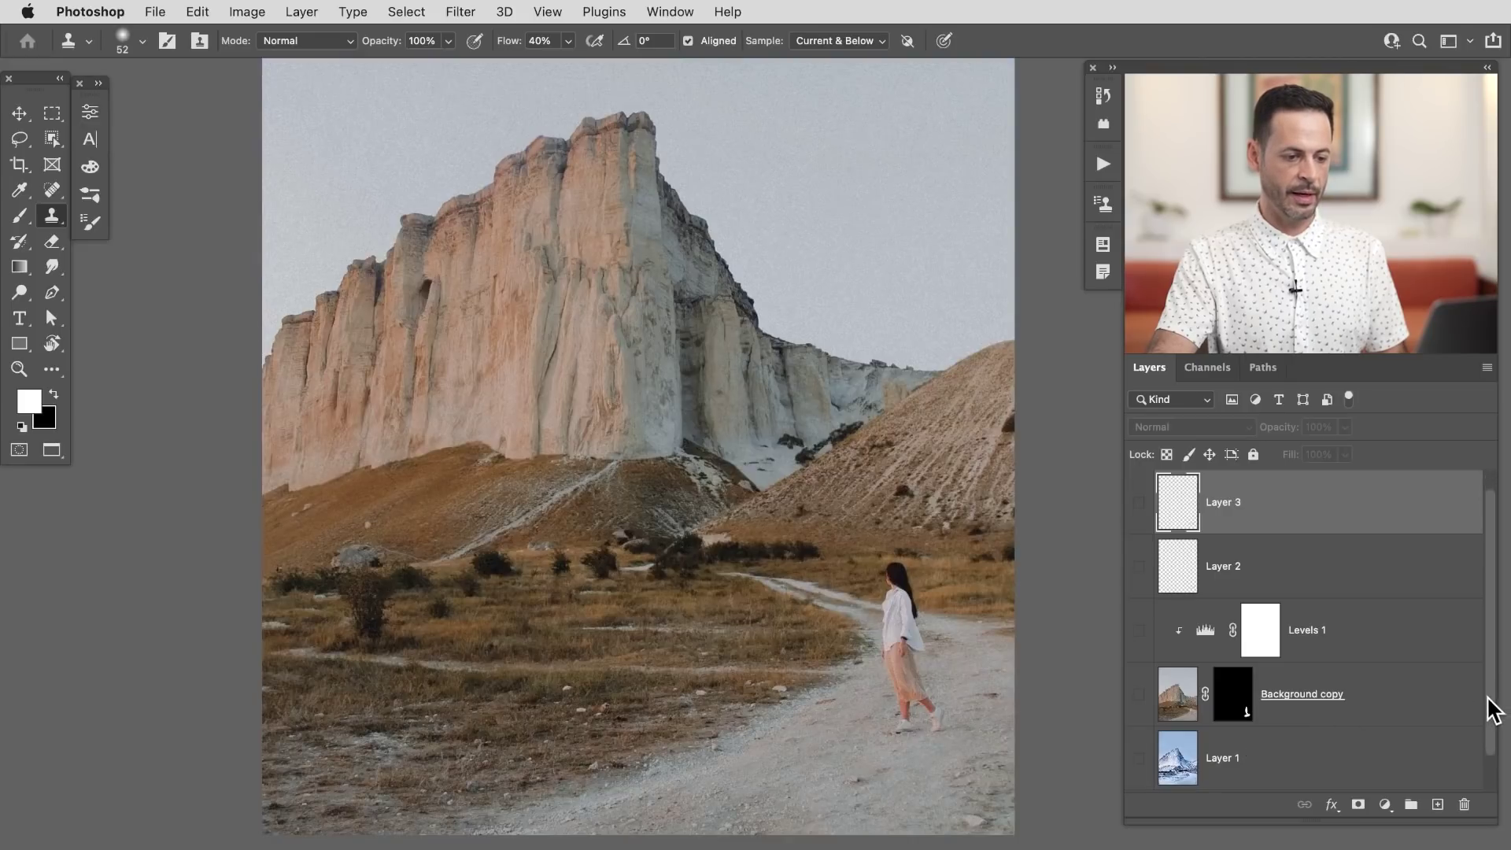
pyautogui.scroll(-2, 1382, 721)
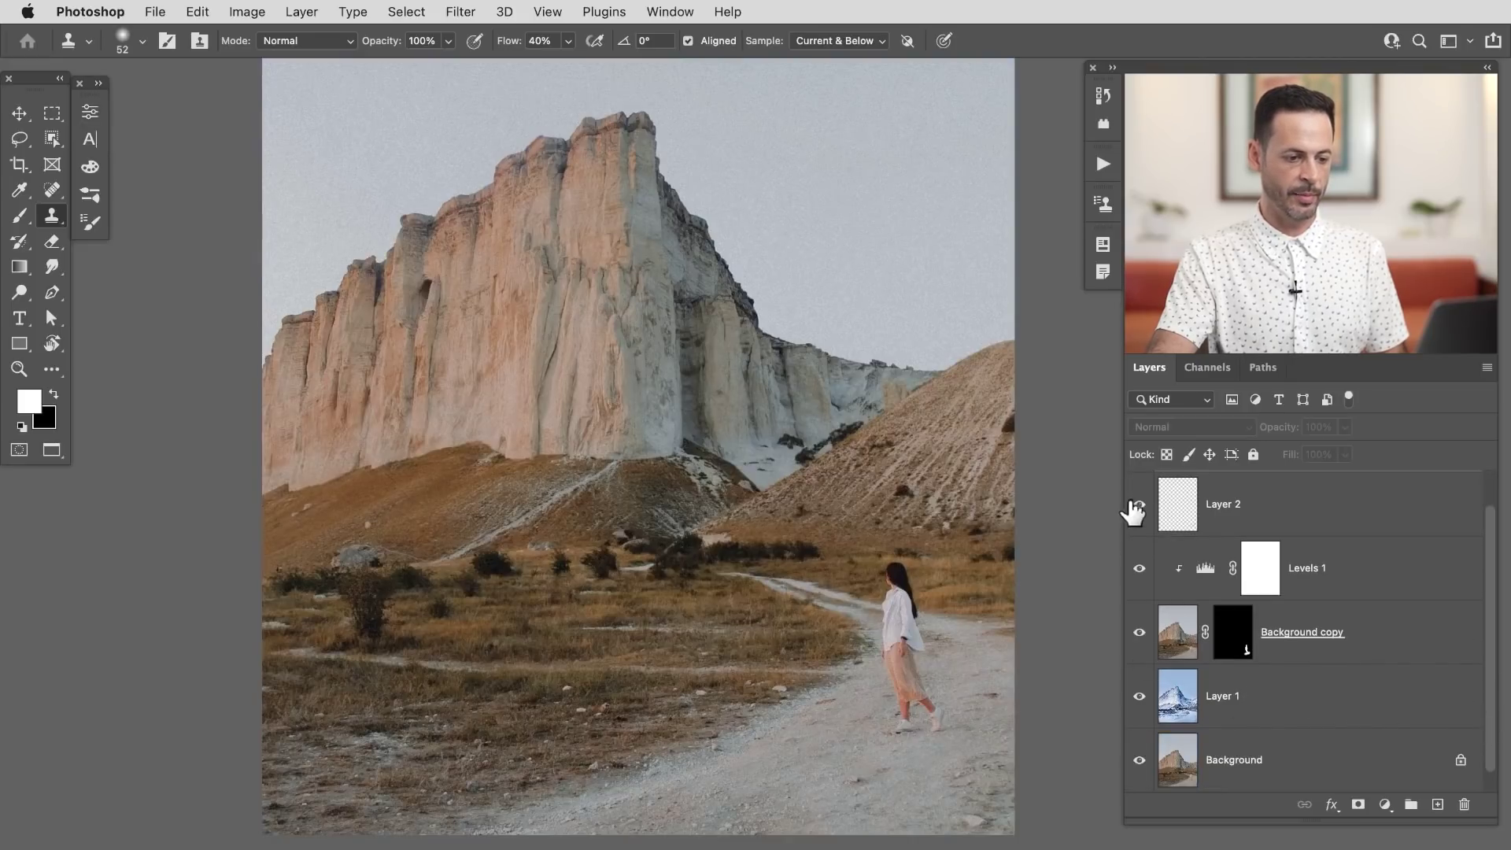
pyautogui.moveTo(1131, 504); pyautogui.dragTo(1131, 480)
# Step: Group all layers from Layer 1 to Layer 3 and toggle the group's visibility to compare before and after
pyautogui.keyDown('shift'); pyautogui.click(1328, 747); pyautogui.keyUp('shift')
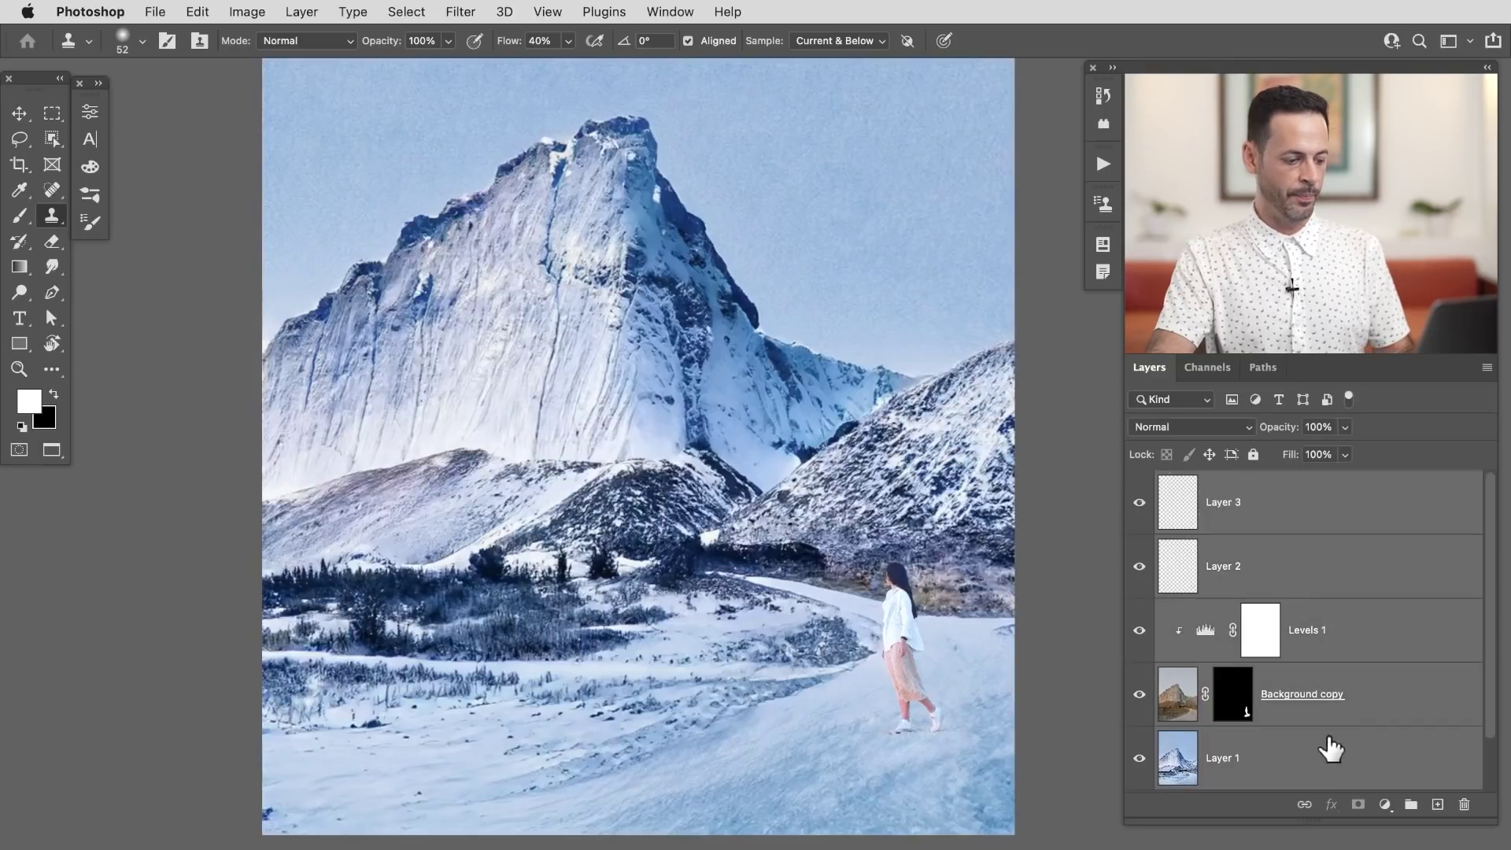
pyautogui.press('super+g')
pyautogui.click(1139, 483)
pyautogui.click(1139, 483)
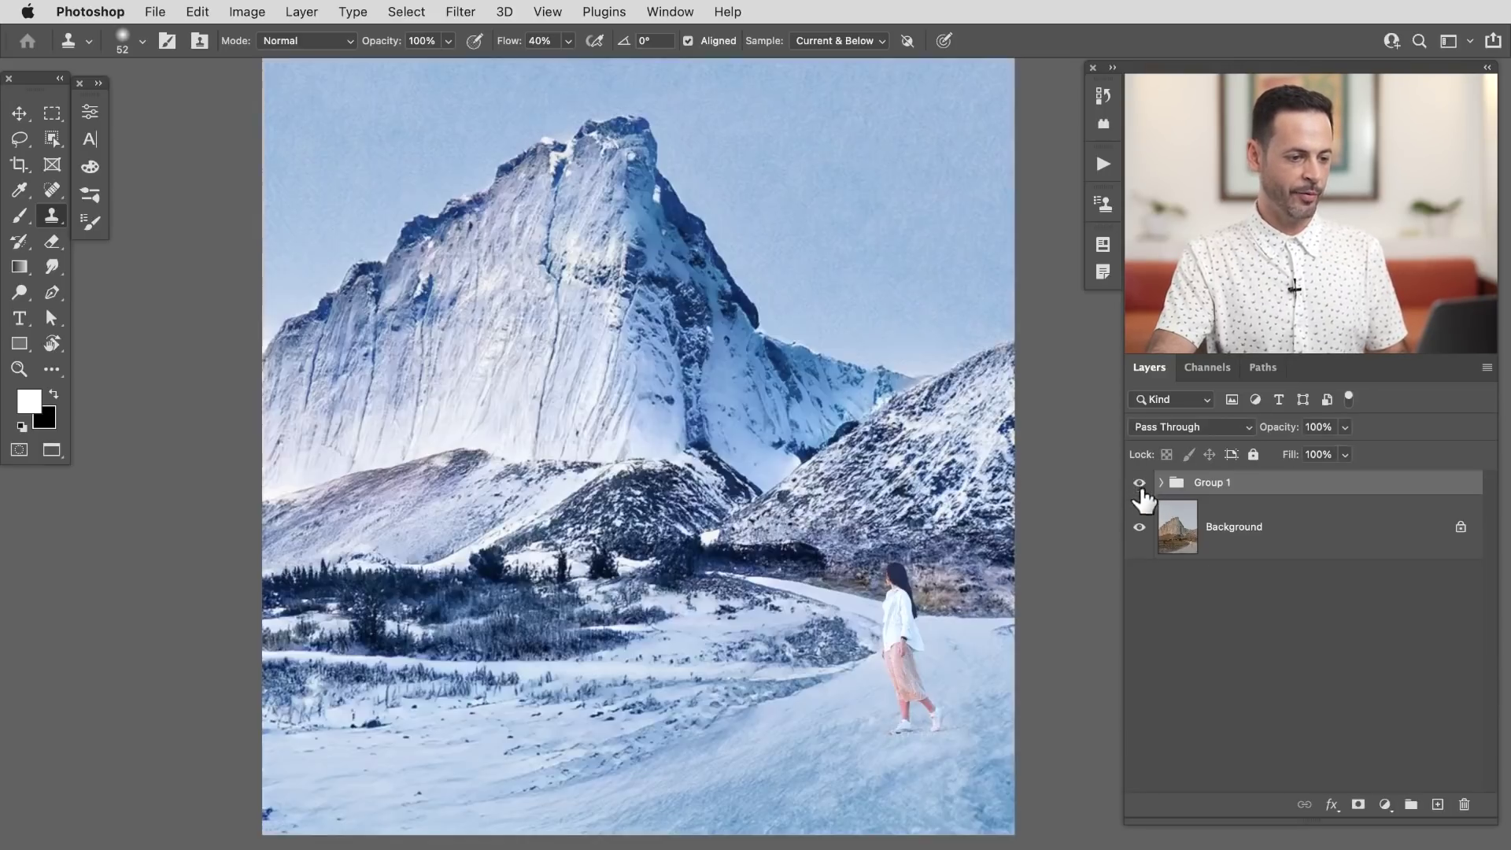